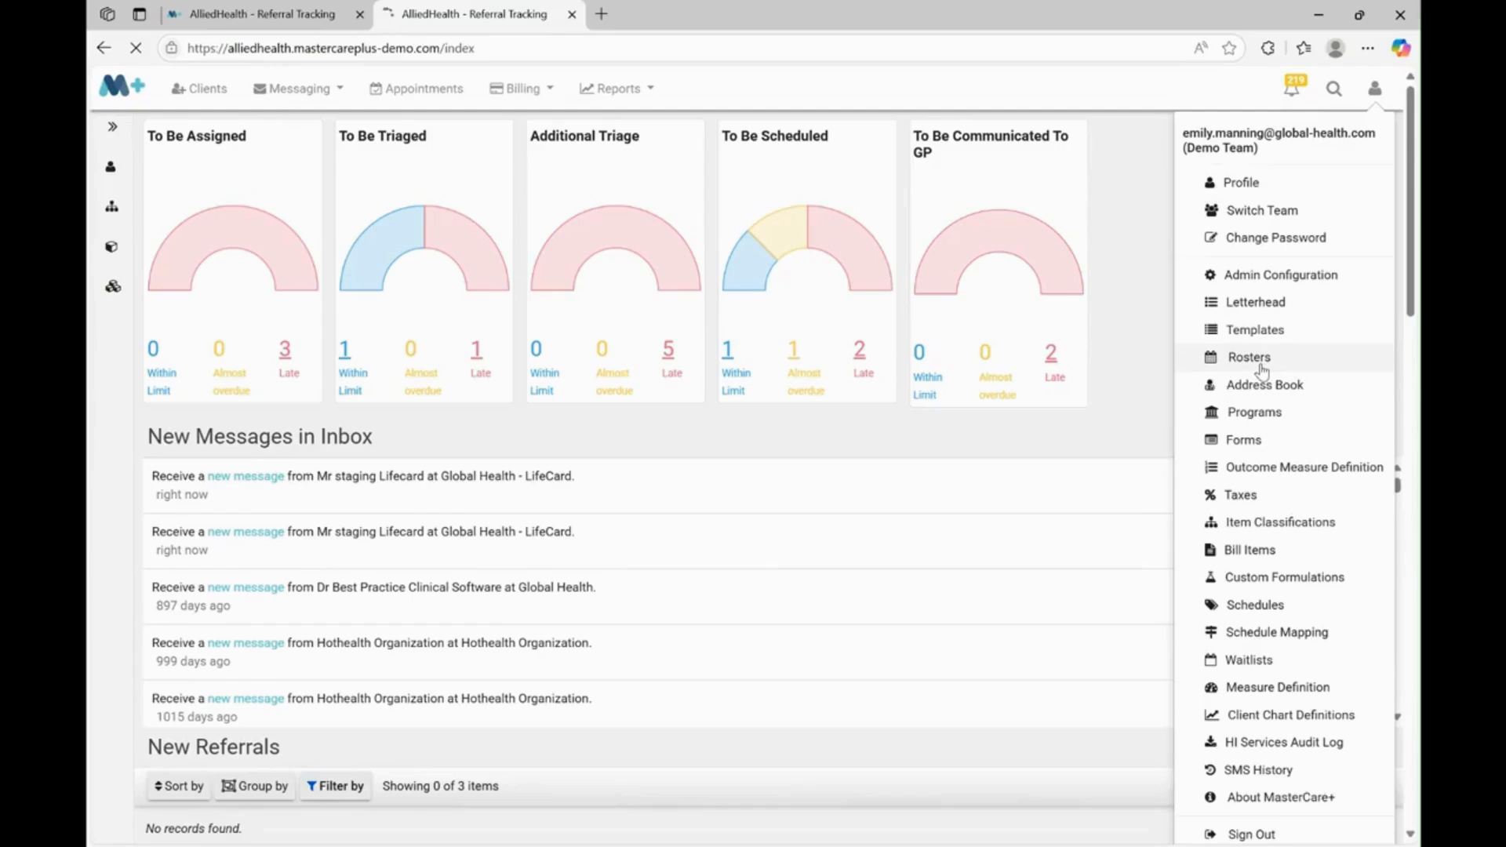
# Open the rosters list and tag the Room 1 roster with "Bathroom access"
pyautogui.click(1249, 357)
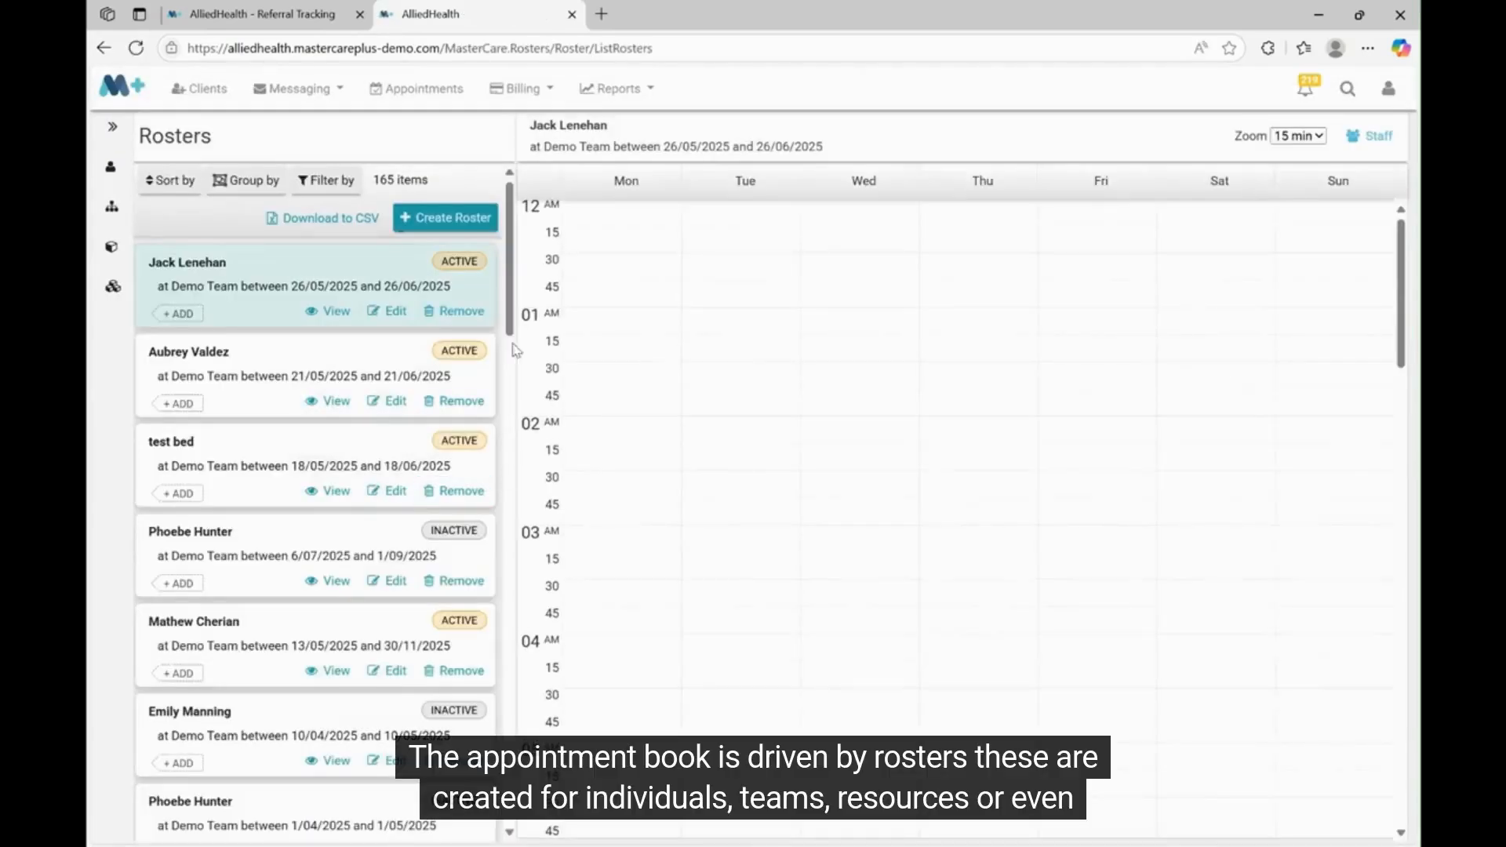
pyautogui.scroll(-2, 514, 351)
pyautogui.moveTo(514, 353); pyautogui.dragTo(523, 492)
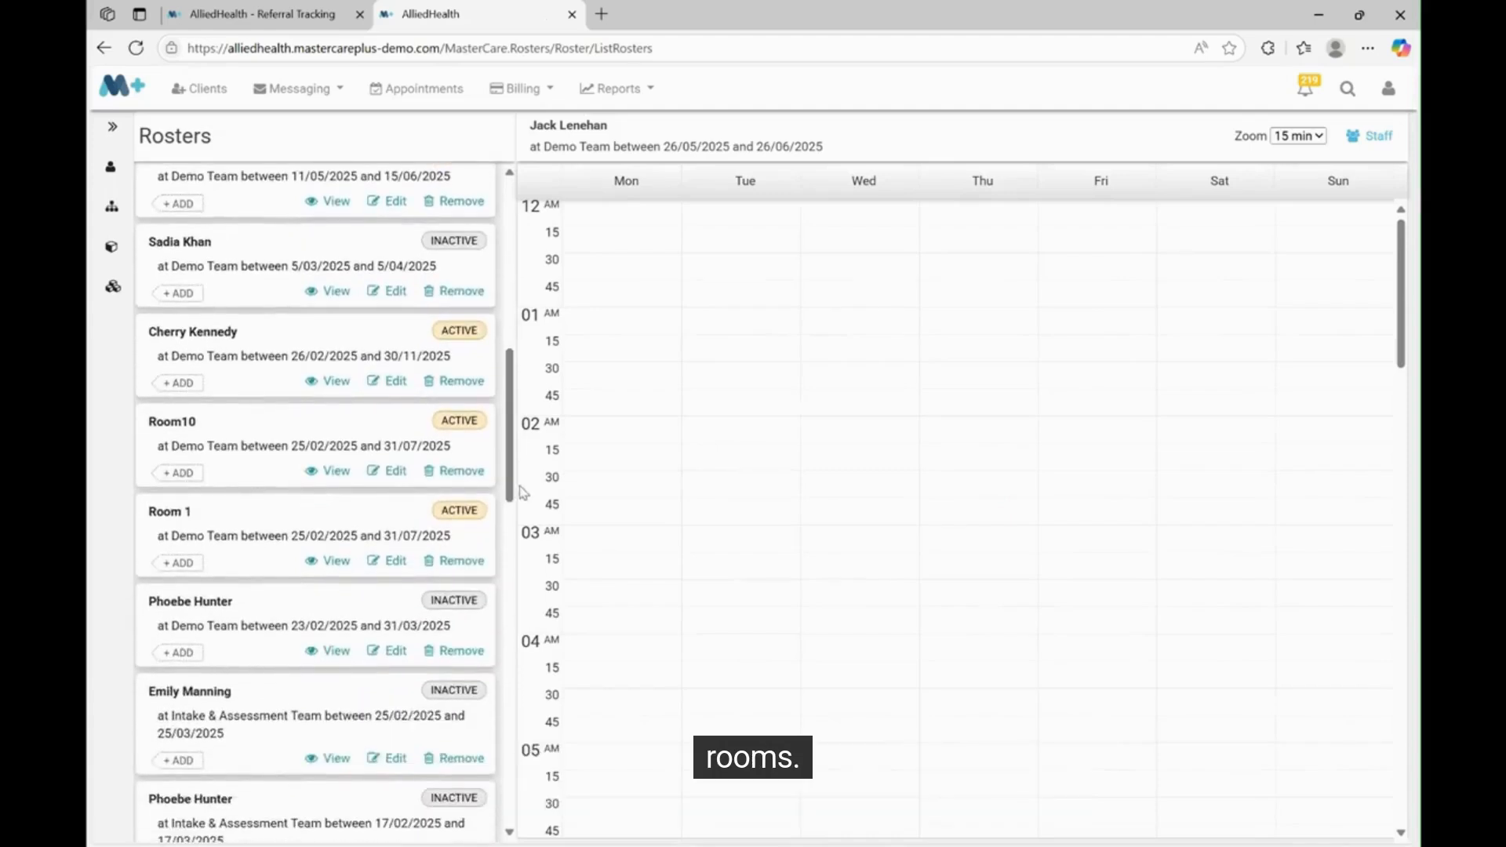
pyautogui.click(163, 524)
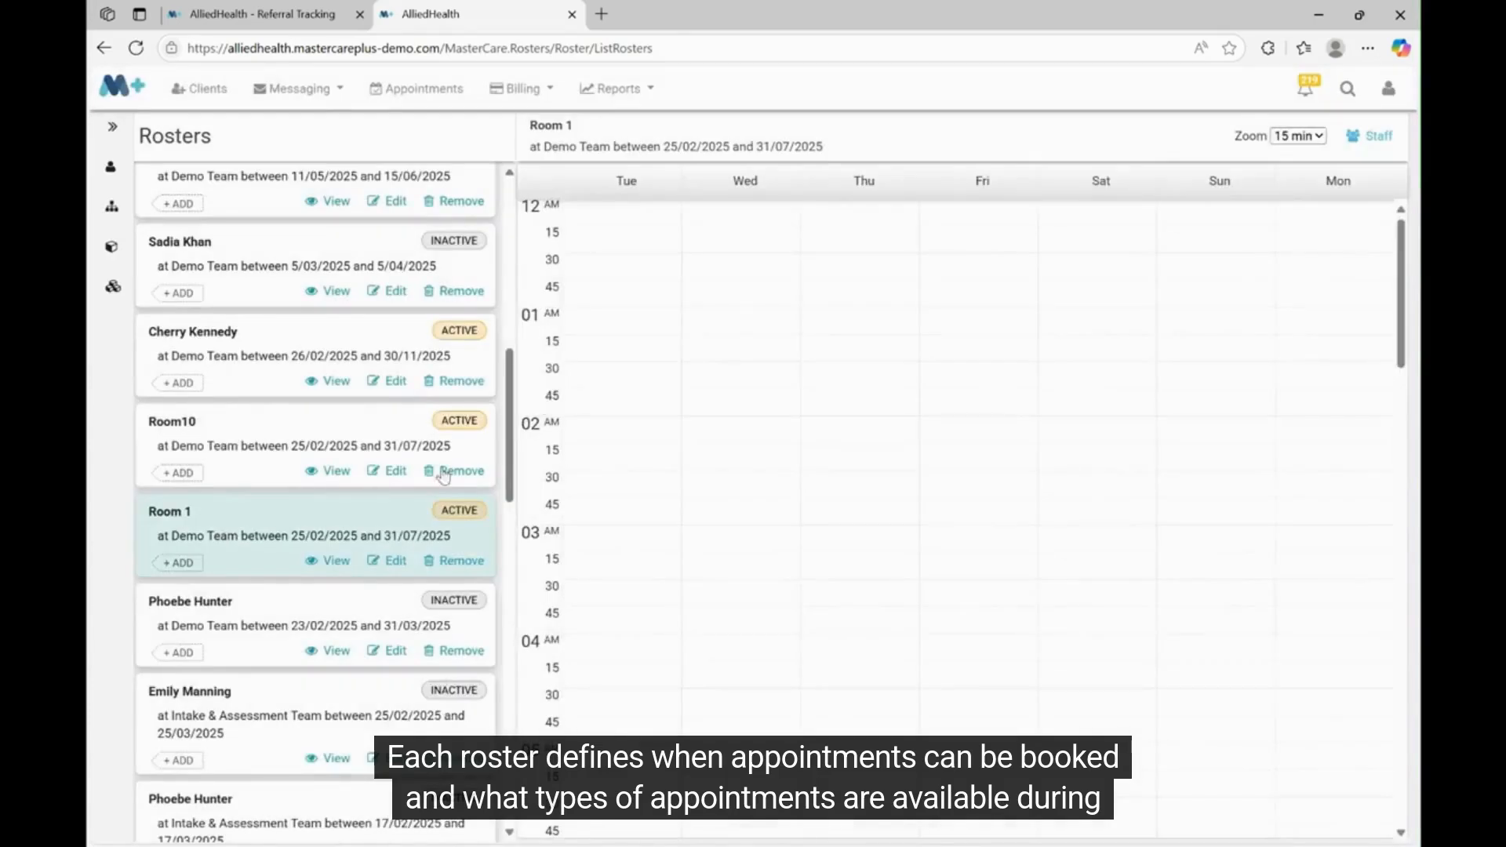
pyautogui.click(180, 562)
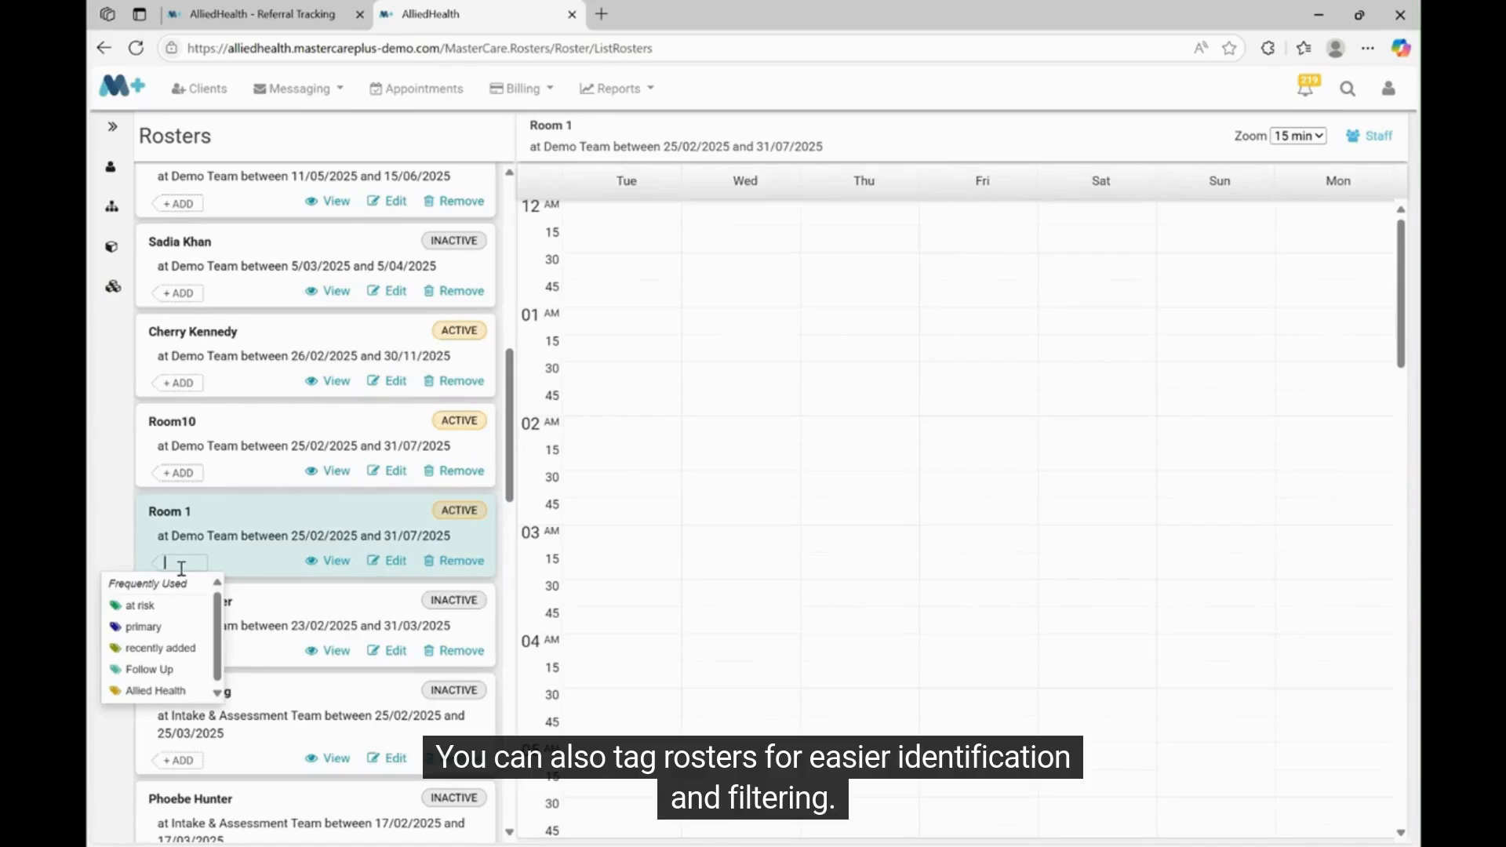
pyautogui.write('Bathroom')
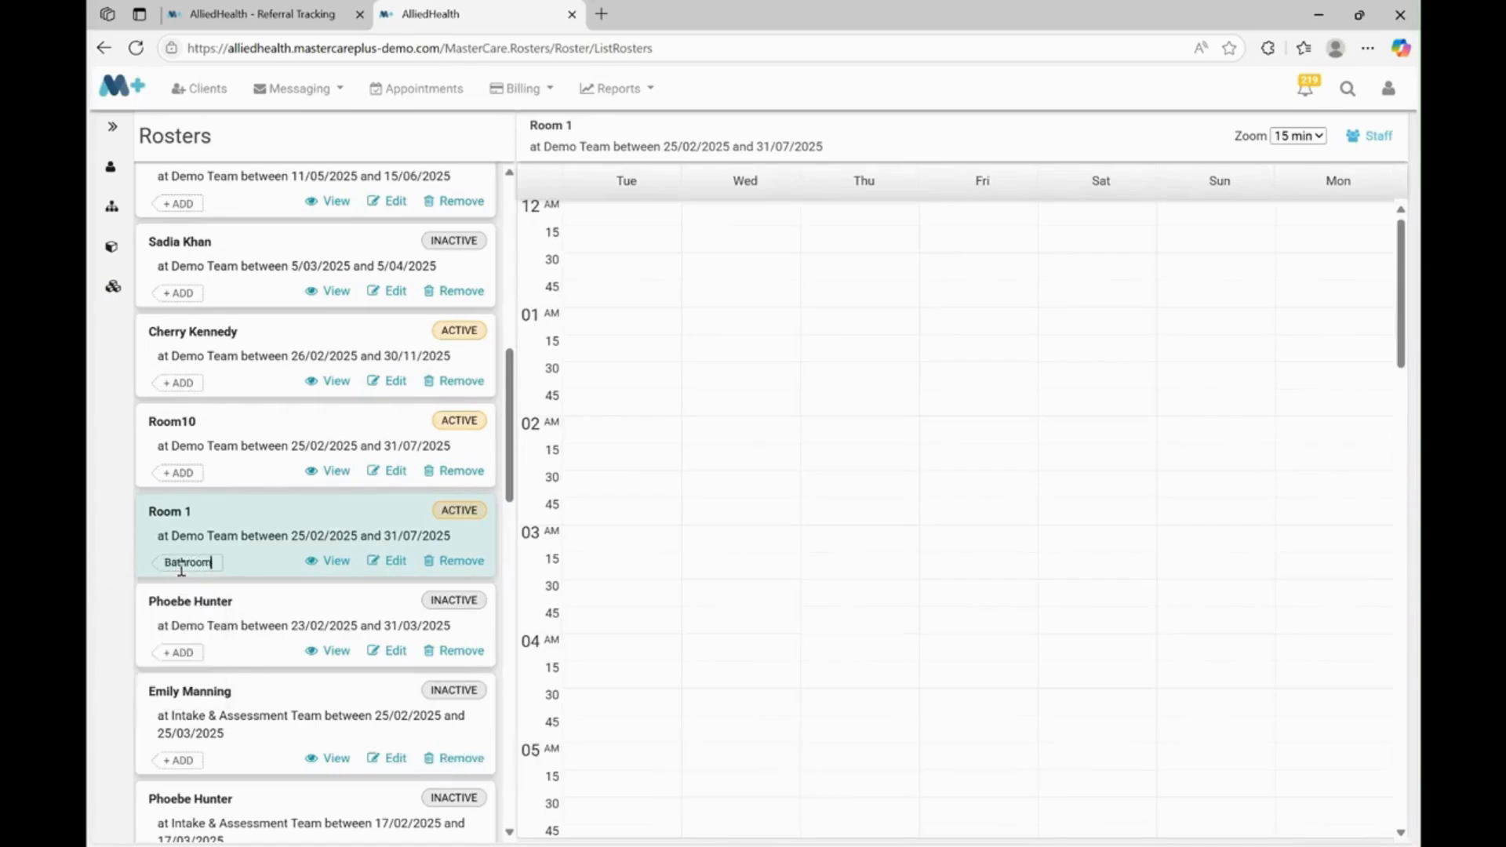
pyautogui.write(' access')
pyautogui.press('Return')
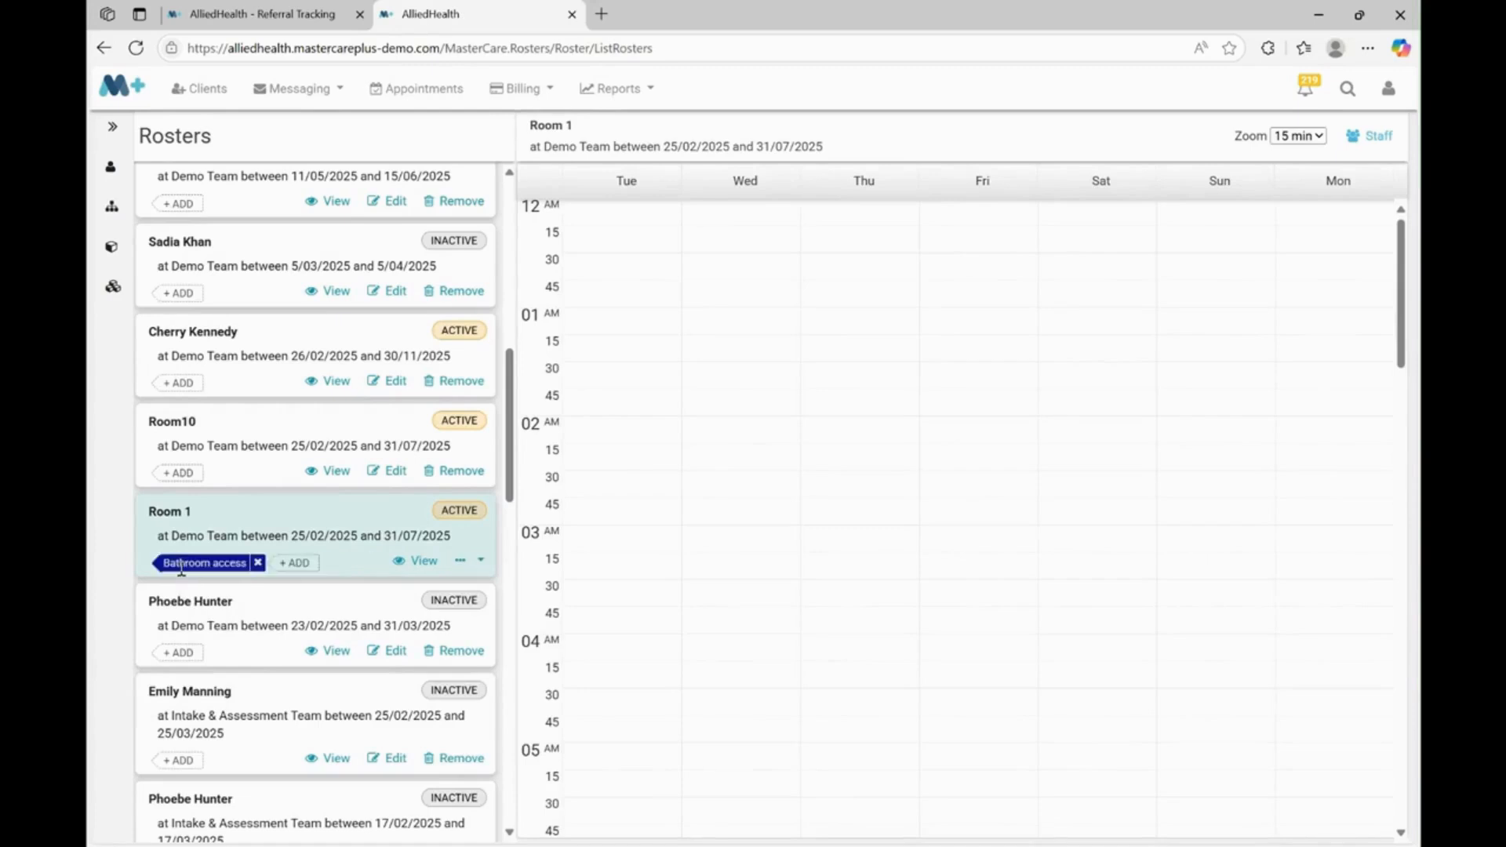
# Tag the first staff roster in the list with "Doesnt work Tues"
pyautogui.moveTo(511, 445); pyautogui.dragTo(515, 223)
pyautogui.click(177, 313)
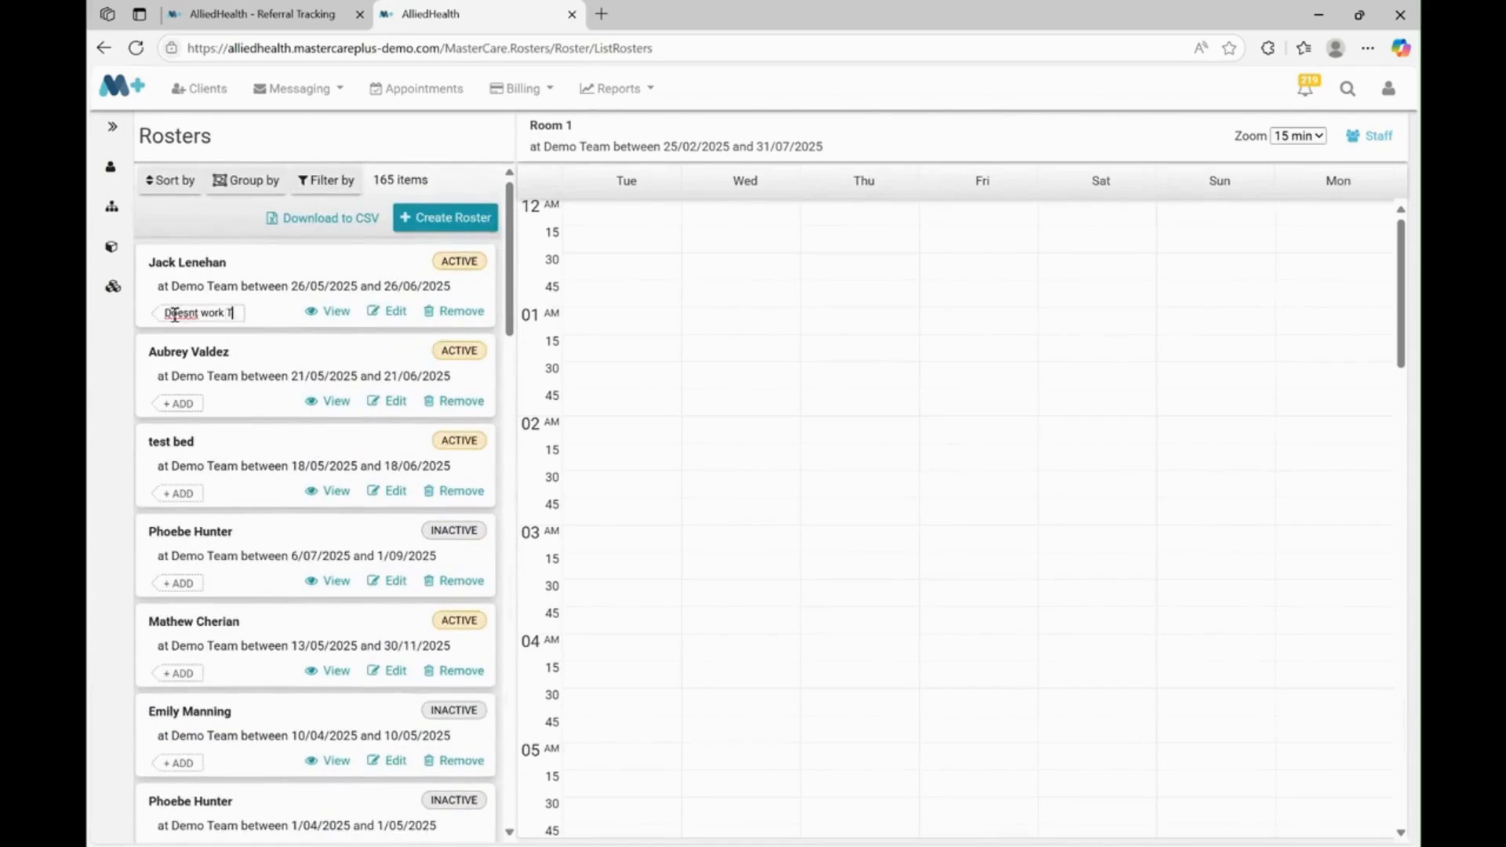
pyautogui.press('Return')
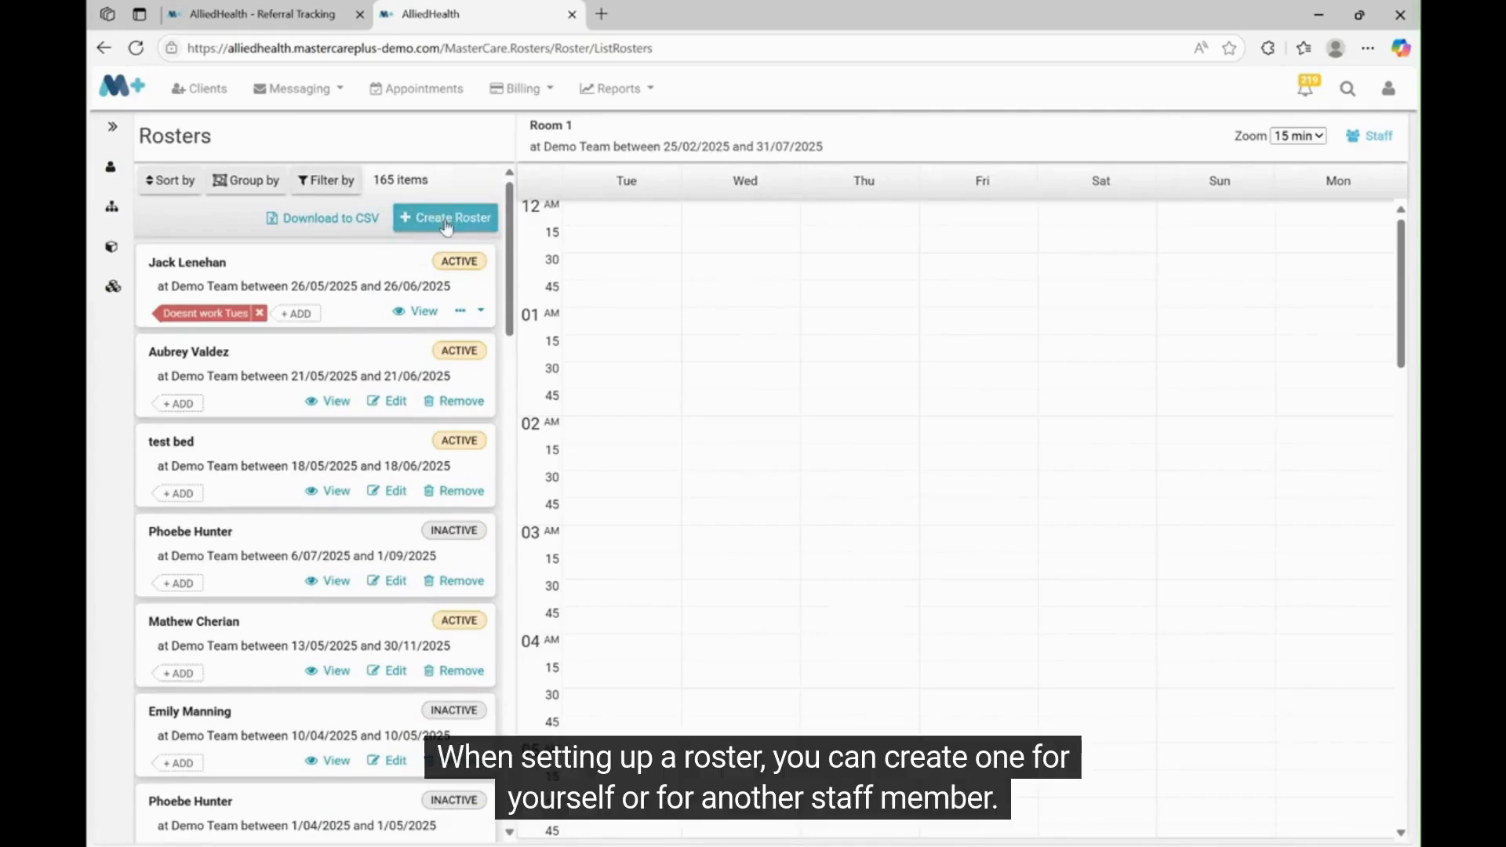
# Start a new roster with Demo Team as the team and the staff member as the resource
pyautogui.click(1365, 138)
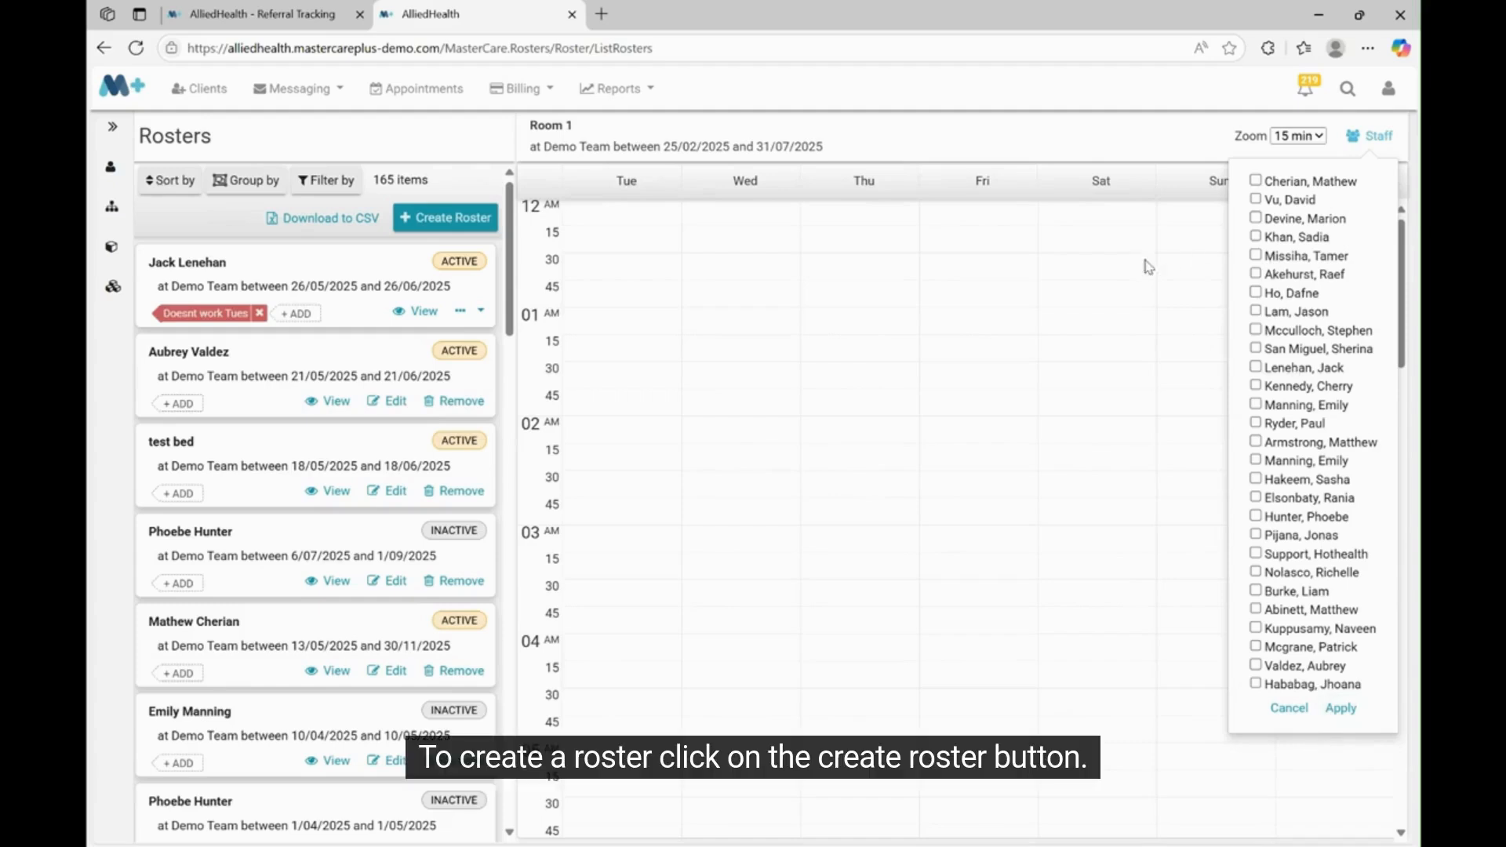
pyautogui.click(445, 218)
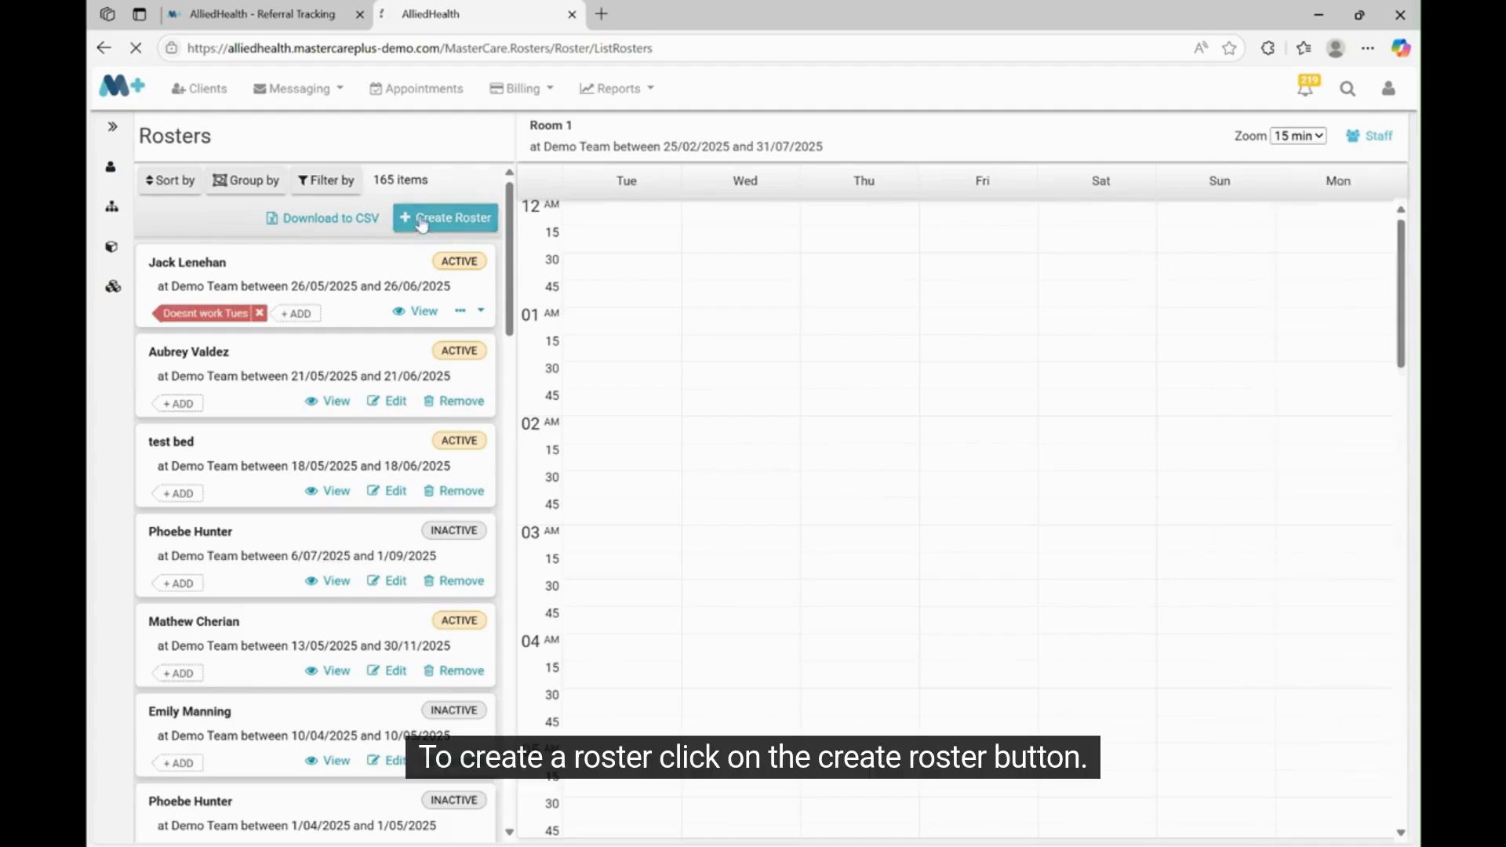
pyautogui.click(381, 264)
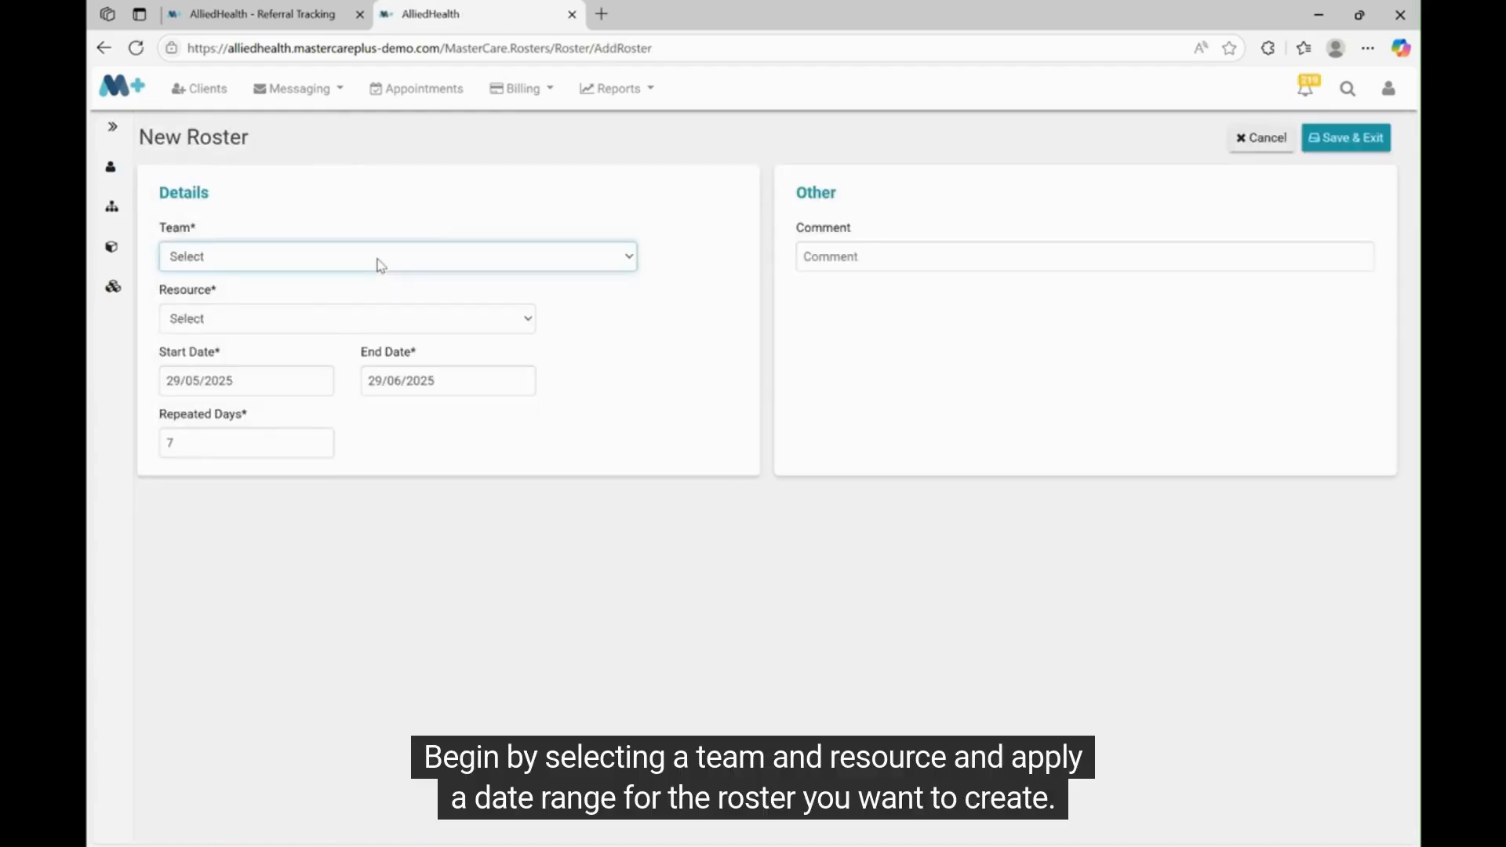
pyautogui.click(367, 317)
pyautogui.click(282, 327)
pyautogui.click(281, 324)
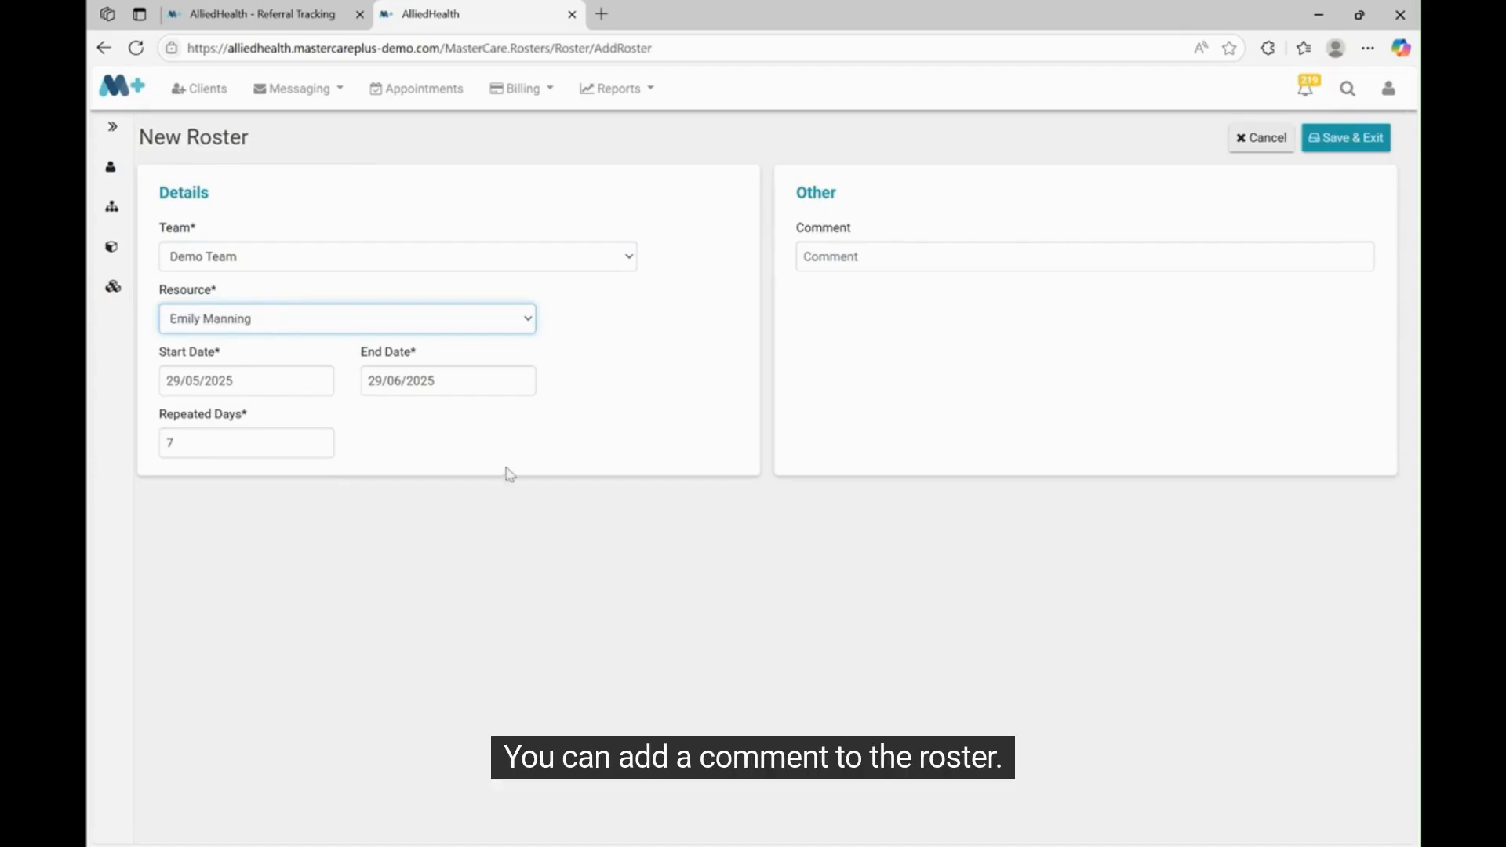
# Add the comment "Try keep Tuesdays free" to the new roster
pyautogui.click(895, 250)
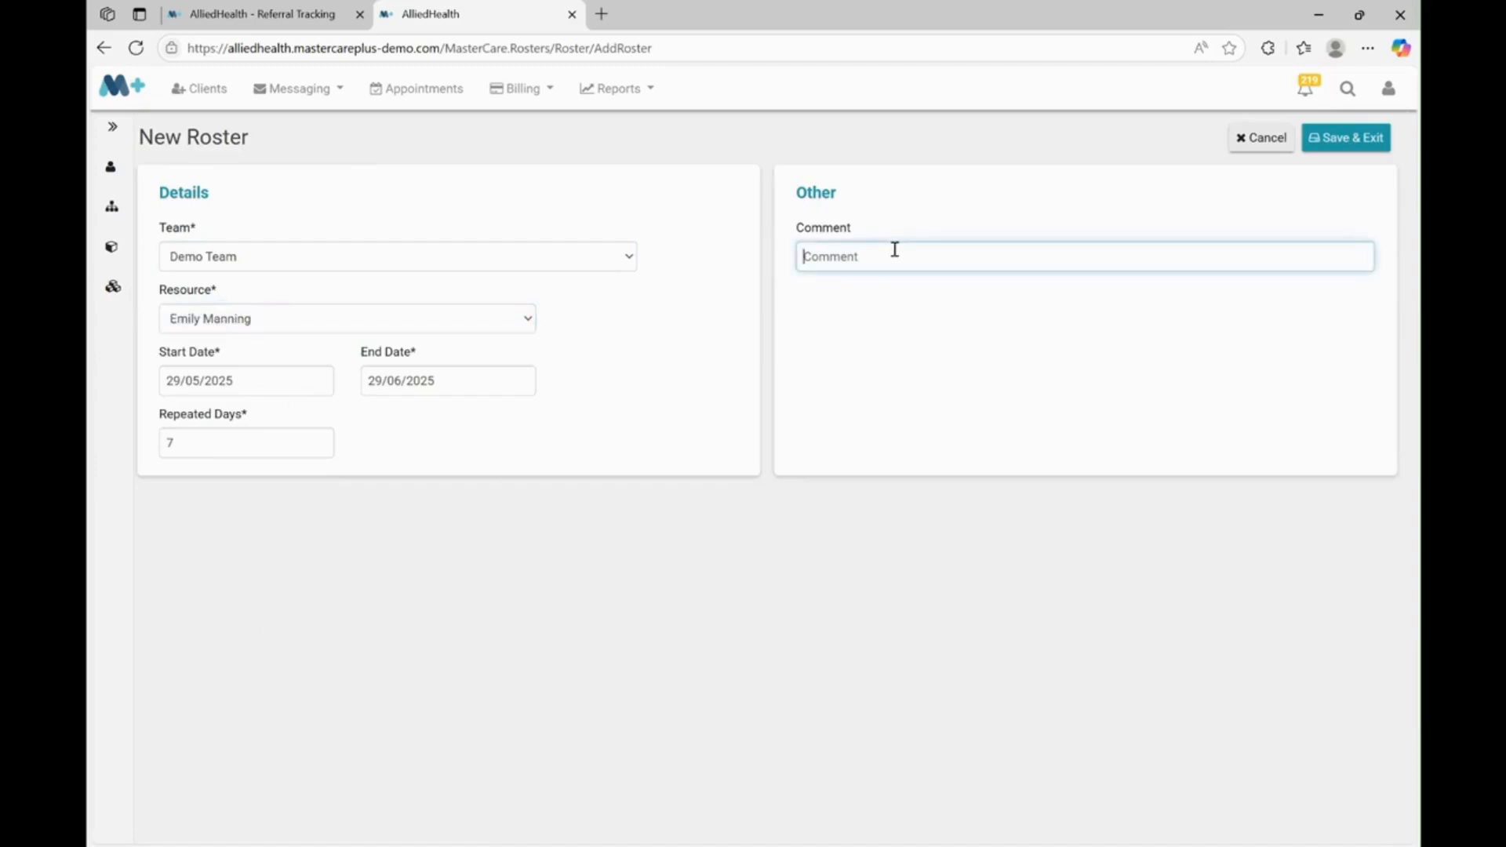
pyautogui.write('Try keep Tuesday')
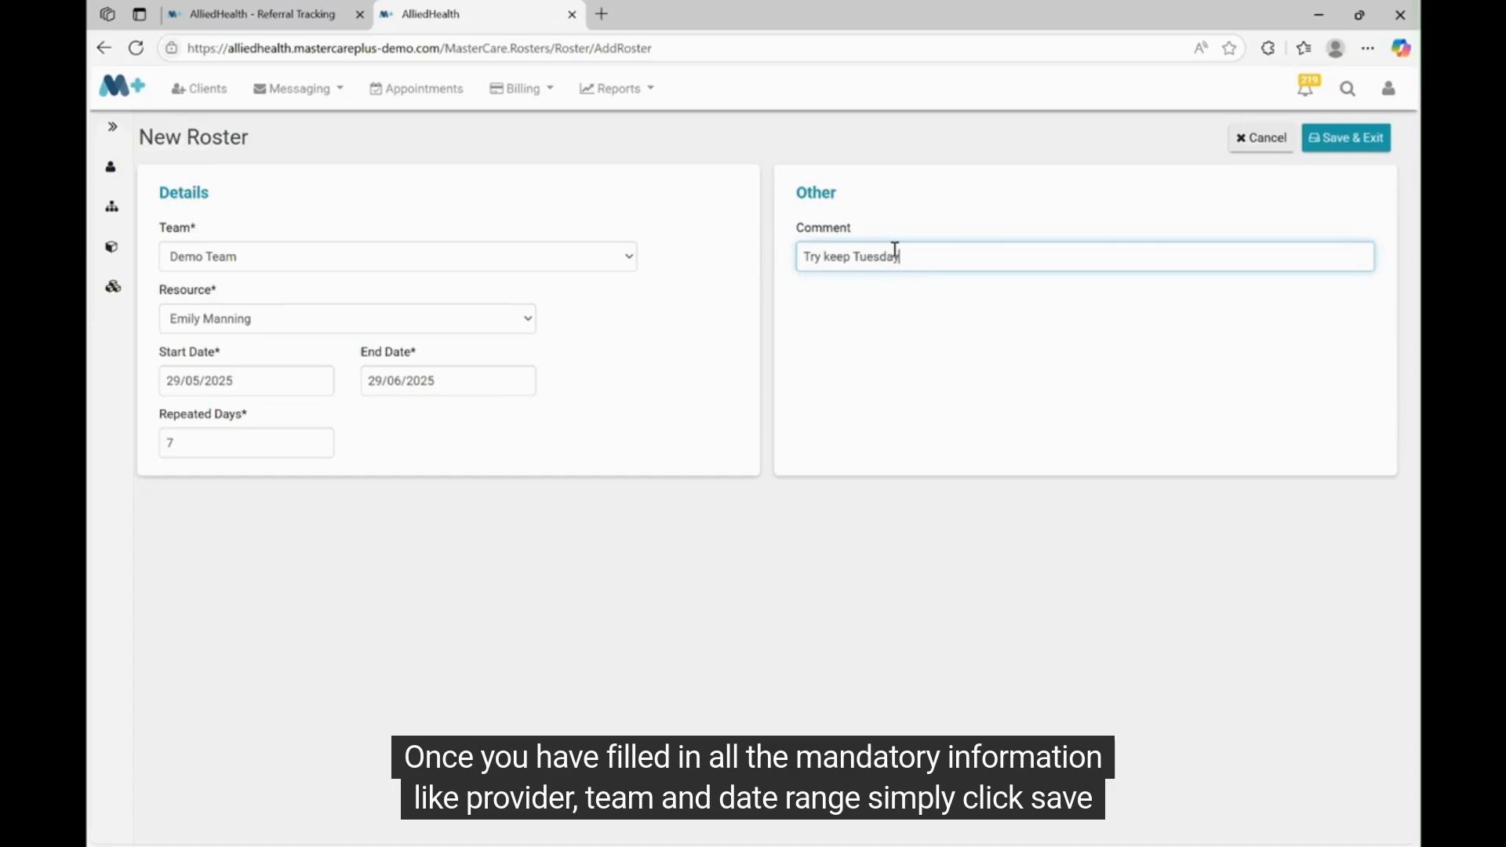
pyautogui.write('s free')
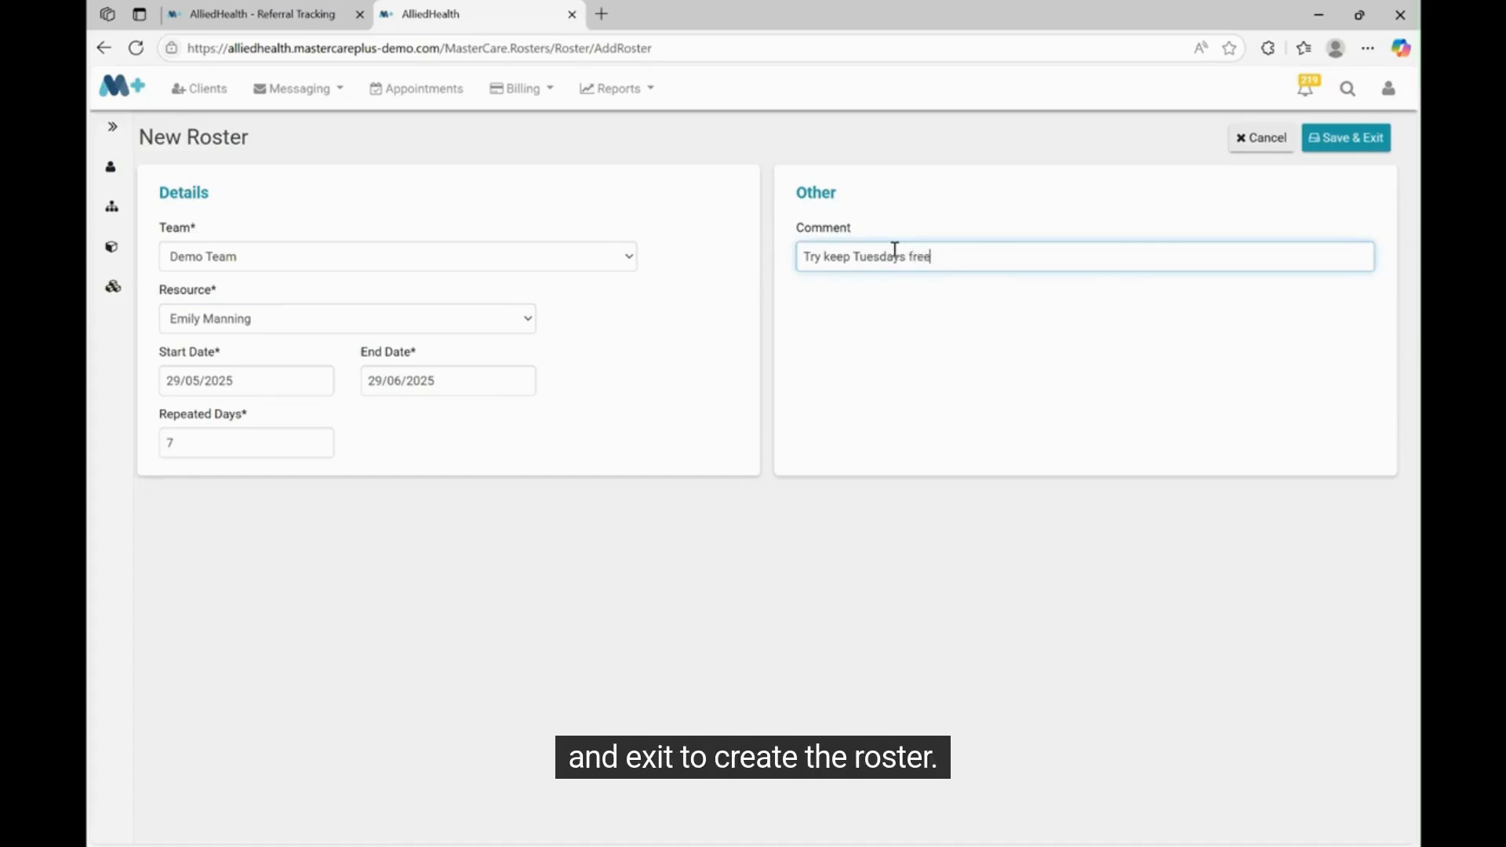
# Set the roster's end date to 29/6/2025 and save the new roster
pyautogui.click(211, 381)
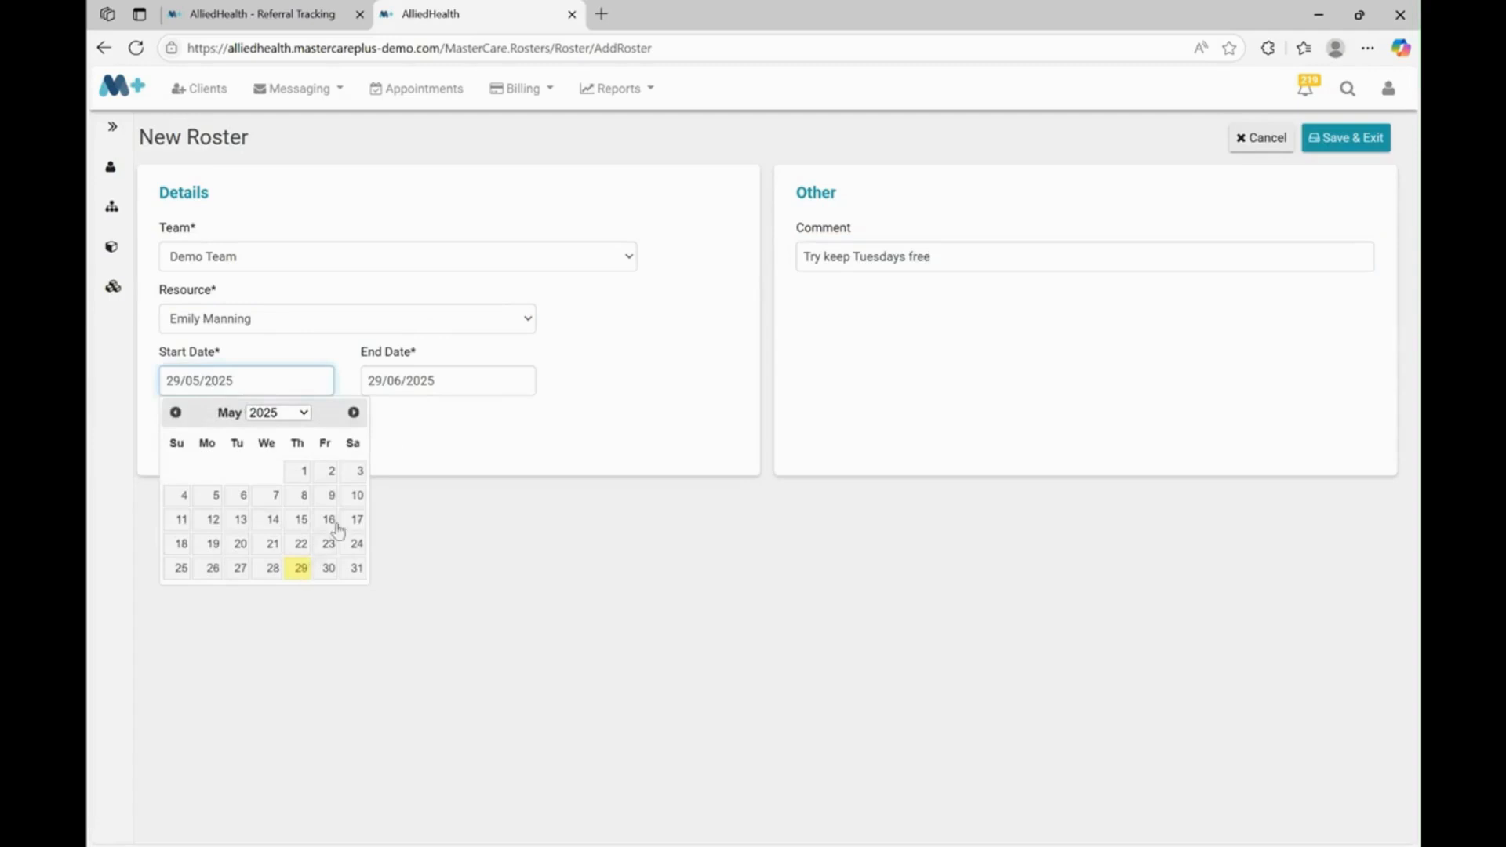
pyautogui.click(389, 380)
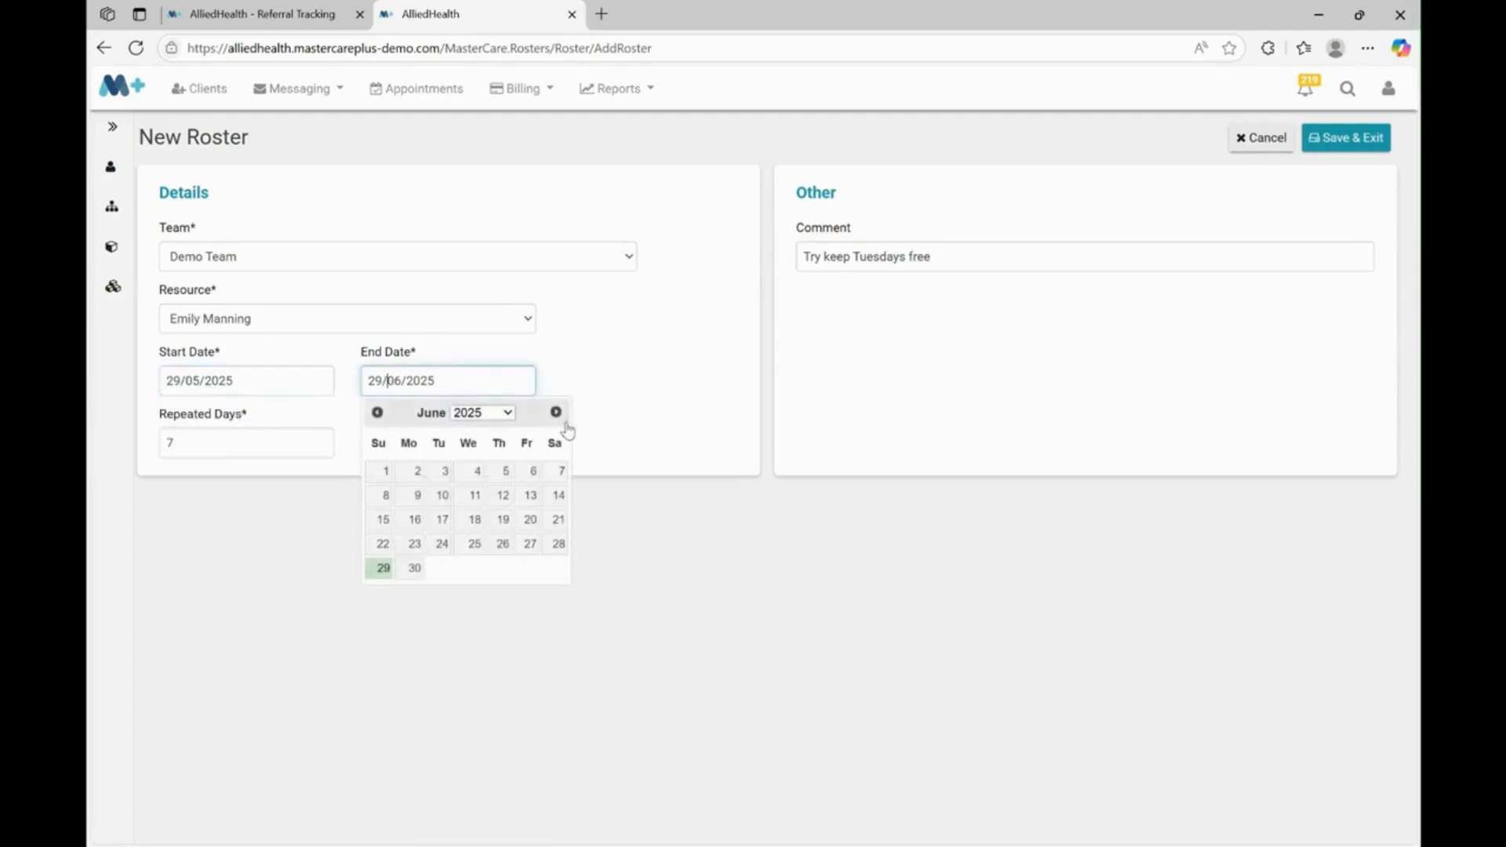
pyautogui.click(384, 570)
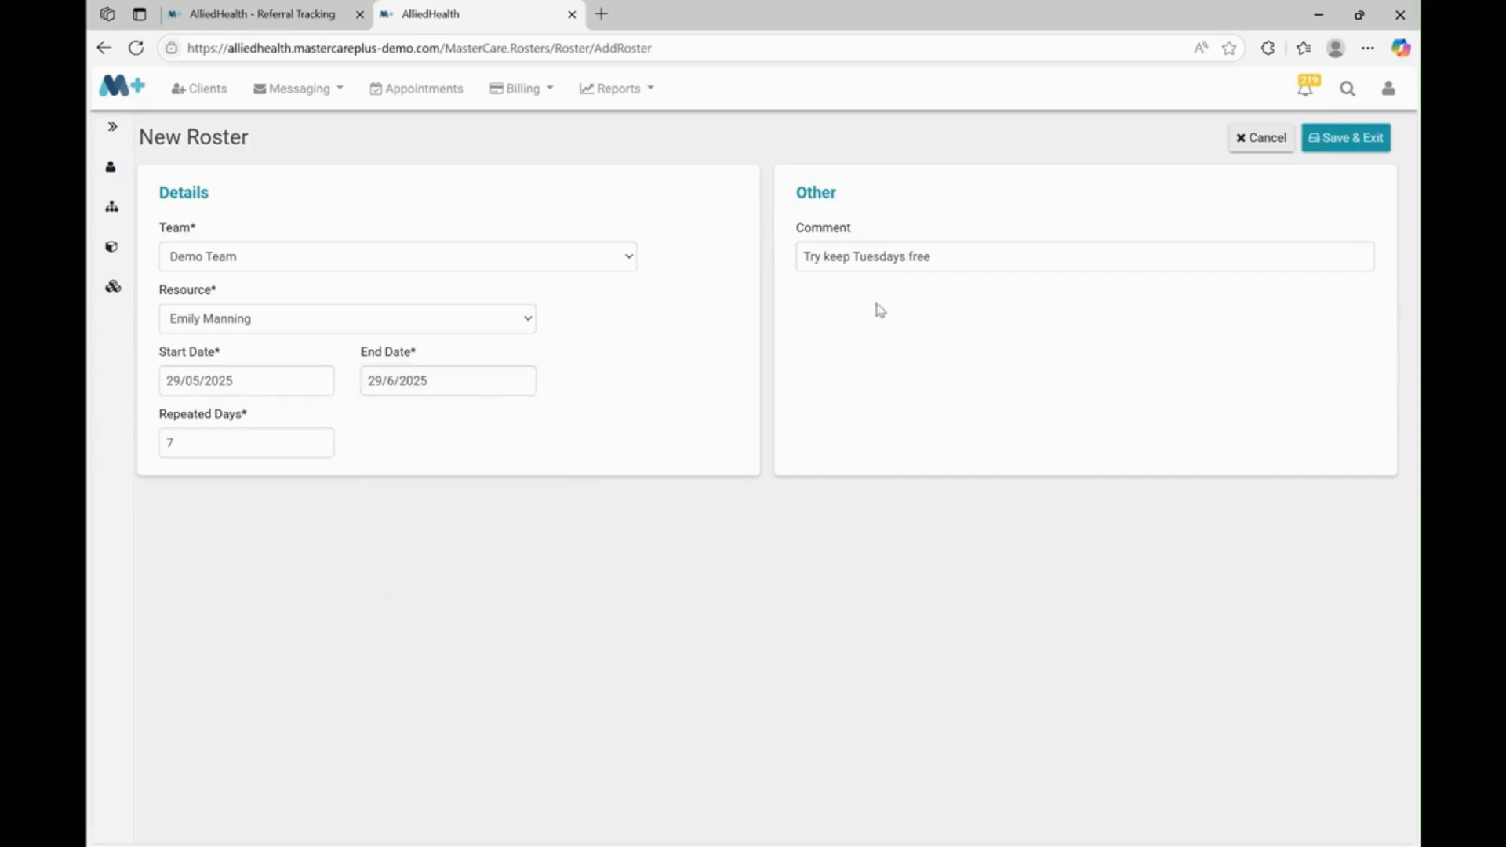
pyautogui.click(1346, 149)
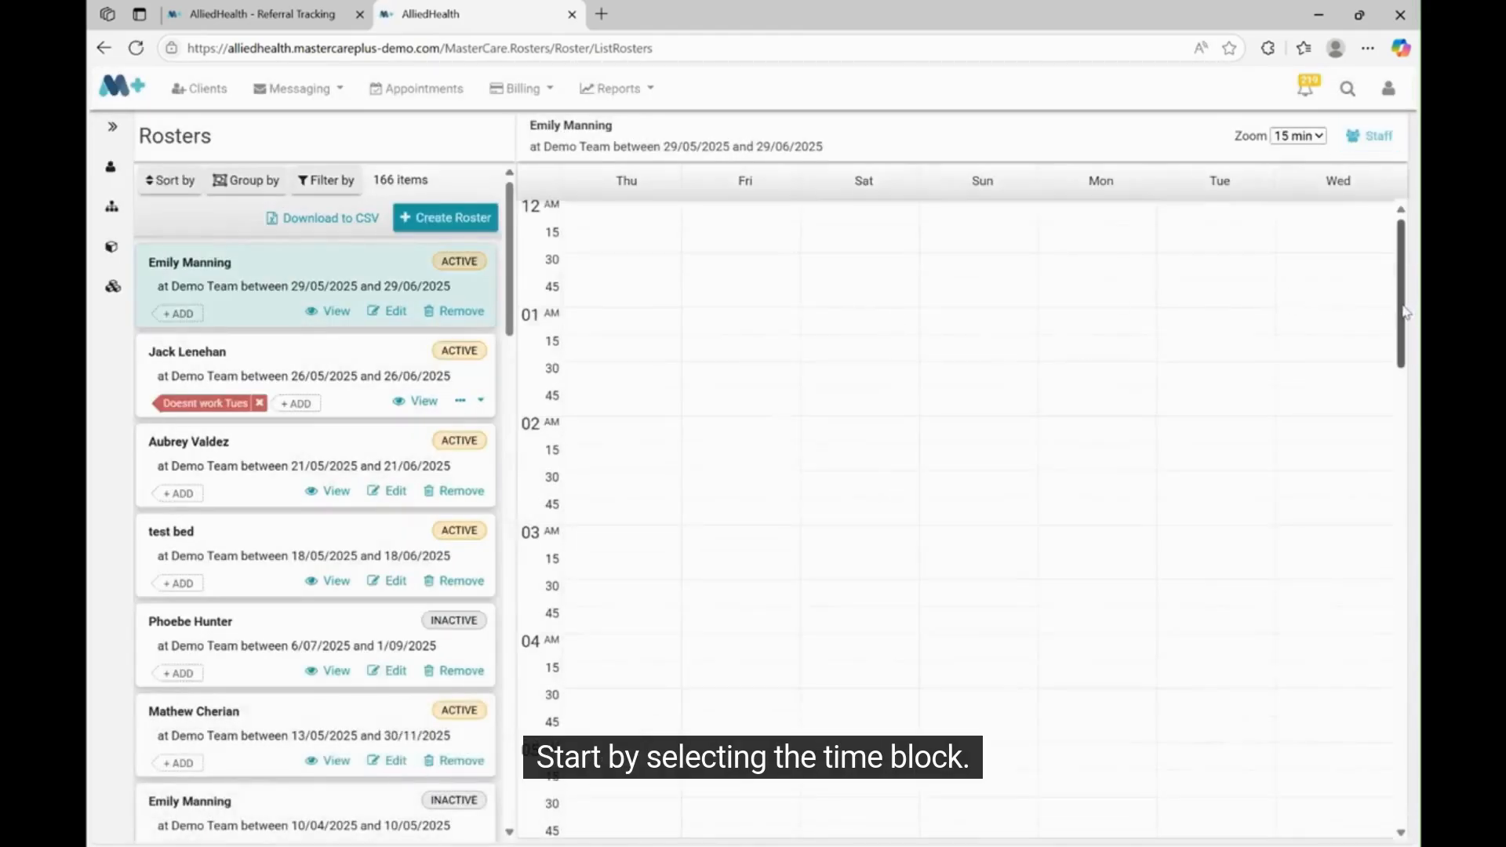
# Create a Standard Consultation roster block on Thursday from 9:00 AM to 12:30 PM
pyautogui.moveTo(1403, 307); pyautogui.dragTo(1415, 489)
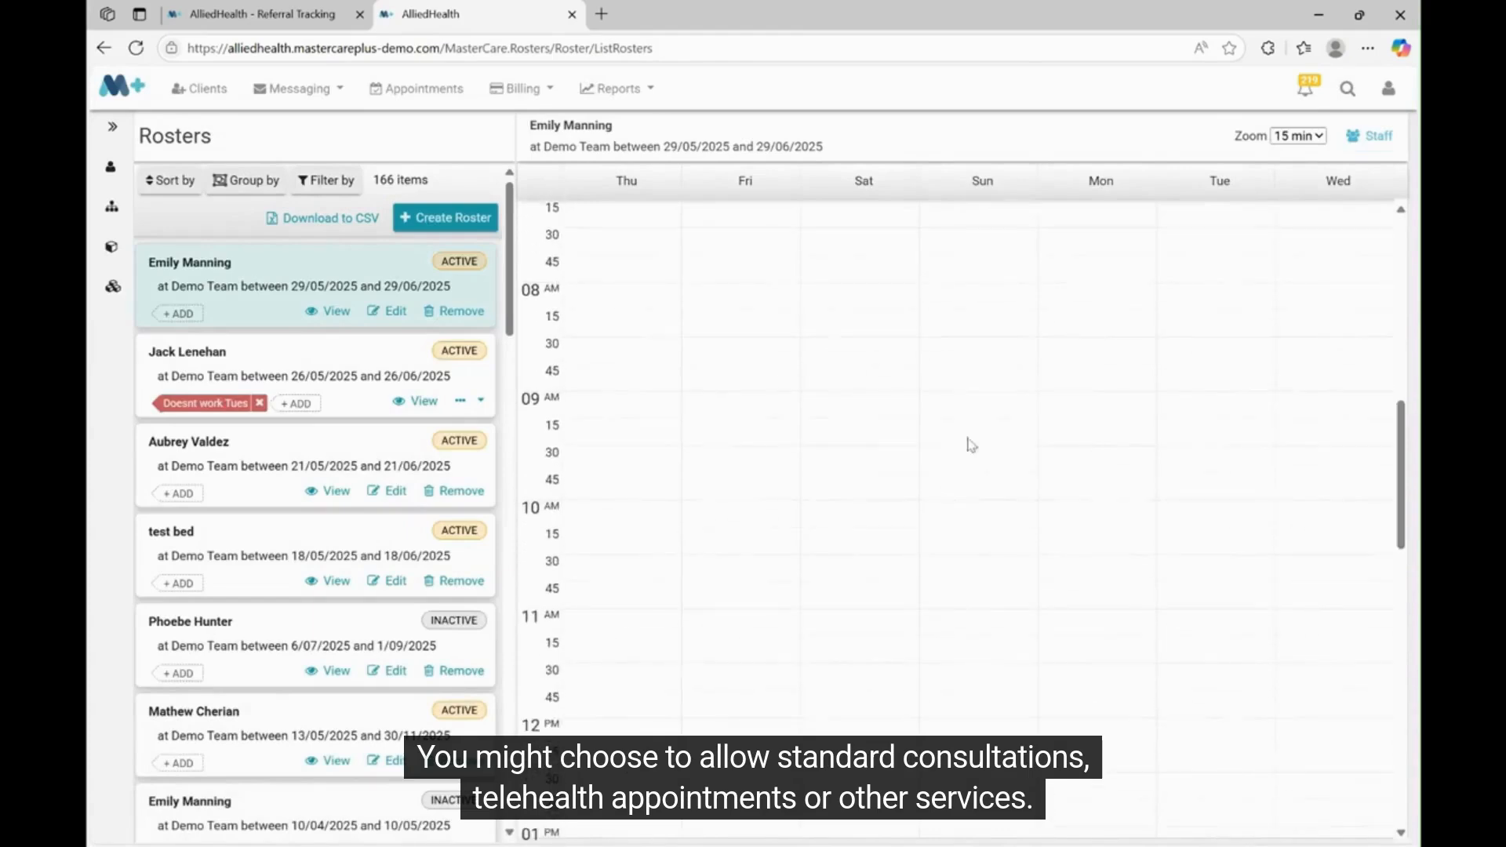
pyautogui.click(599, 413)
pyautogui.click(693, 419)
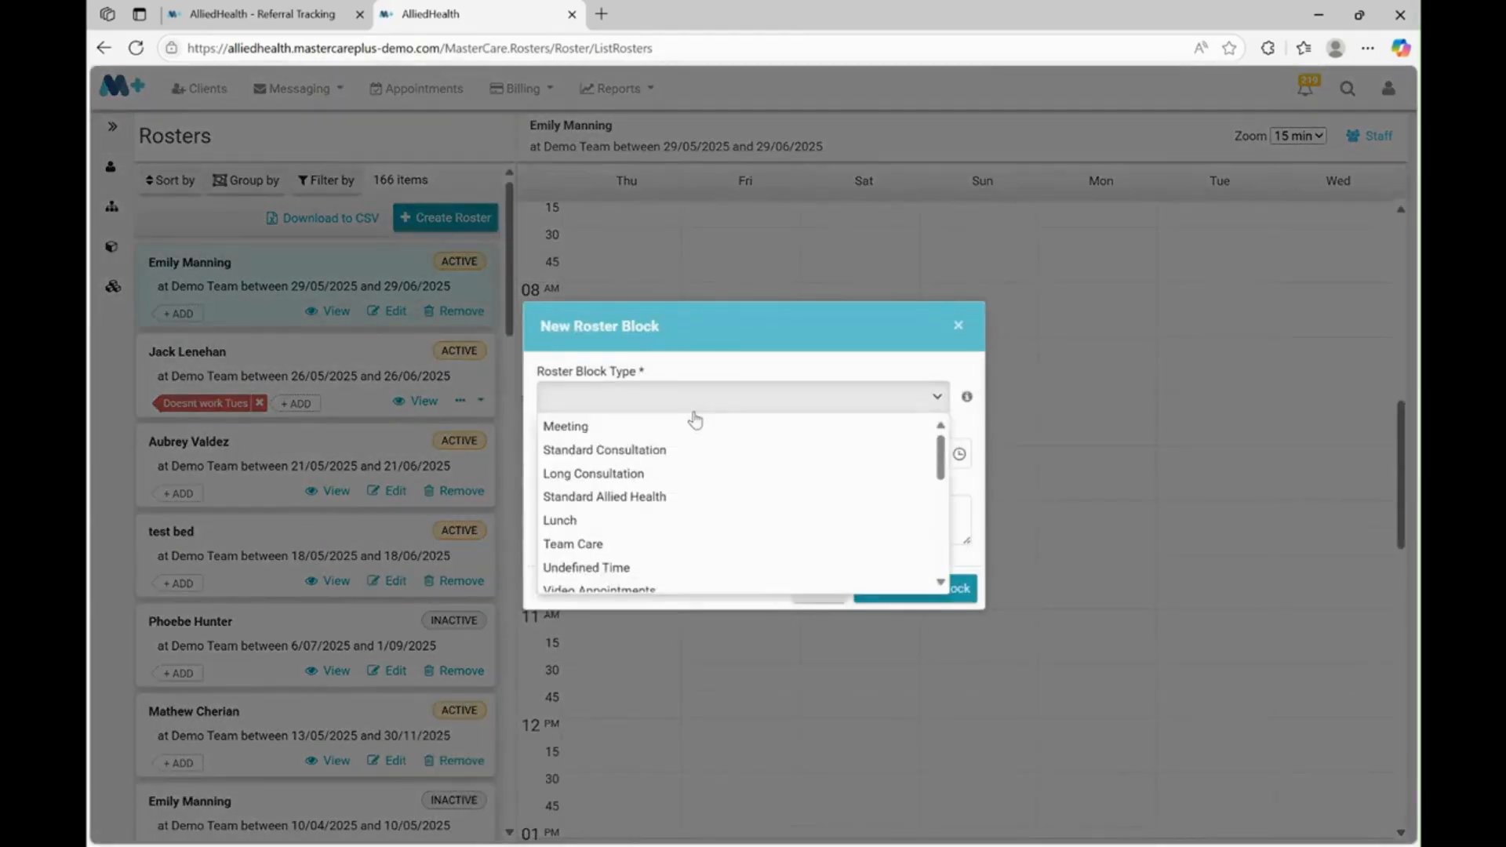
pyautogui.click(683, 458)
pyautogui.click(959, 457)
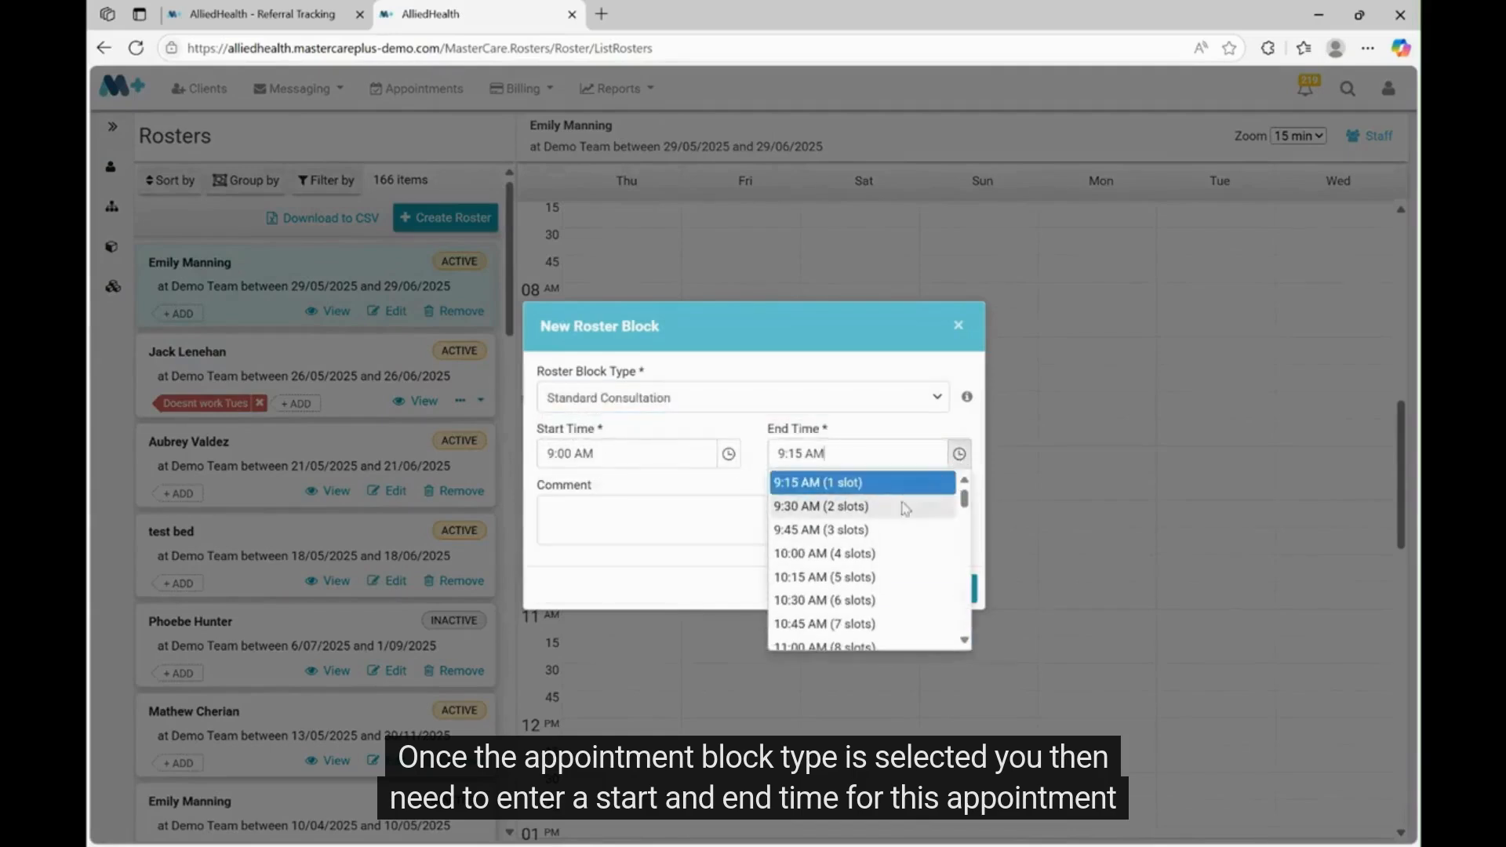
pyautogui.scroll(-4, 964, 643)
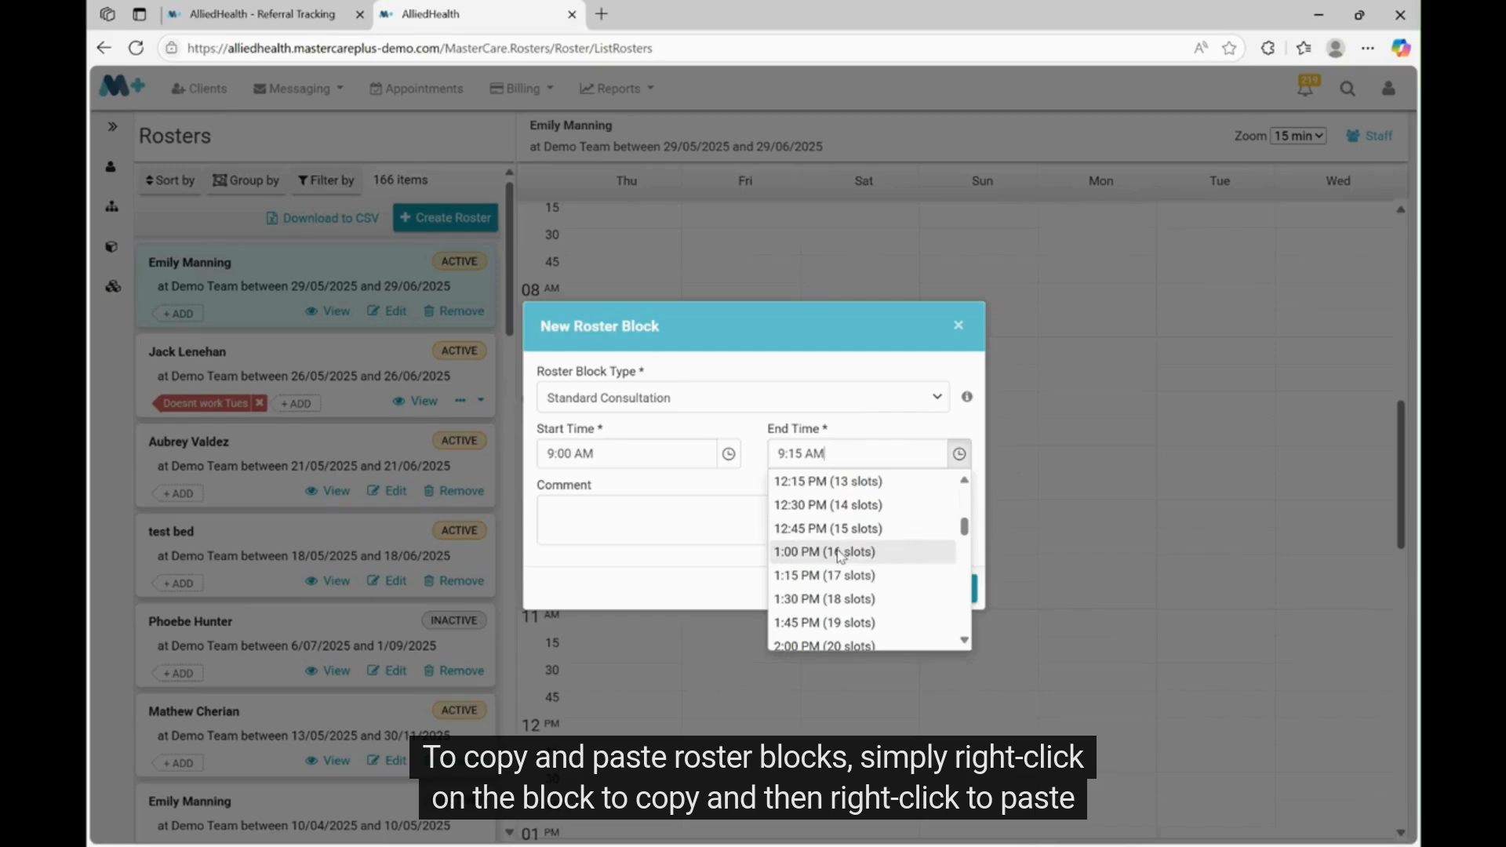
pyautogui.click(819, 506)
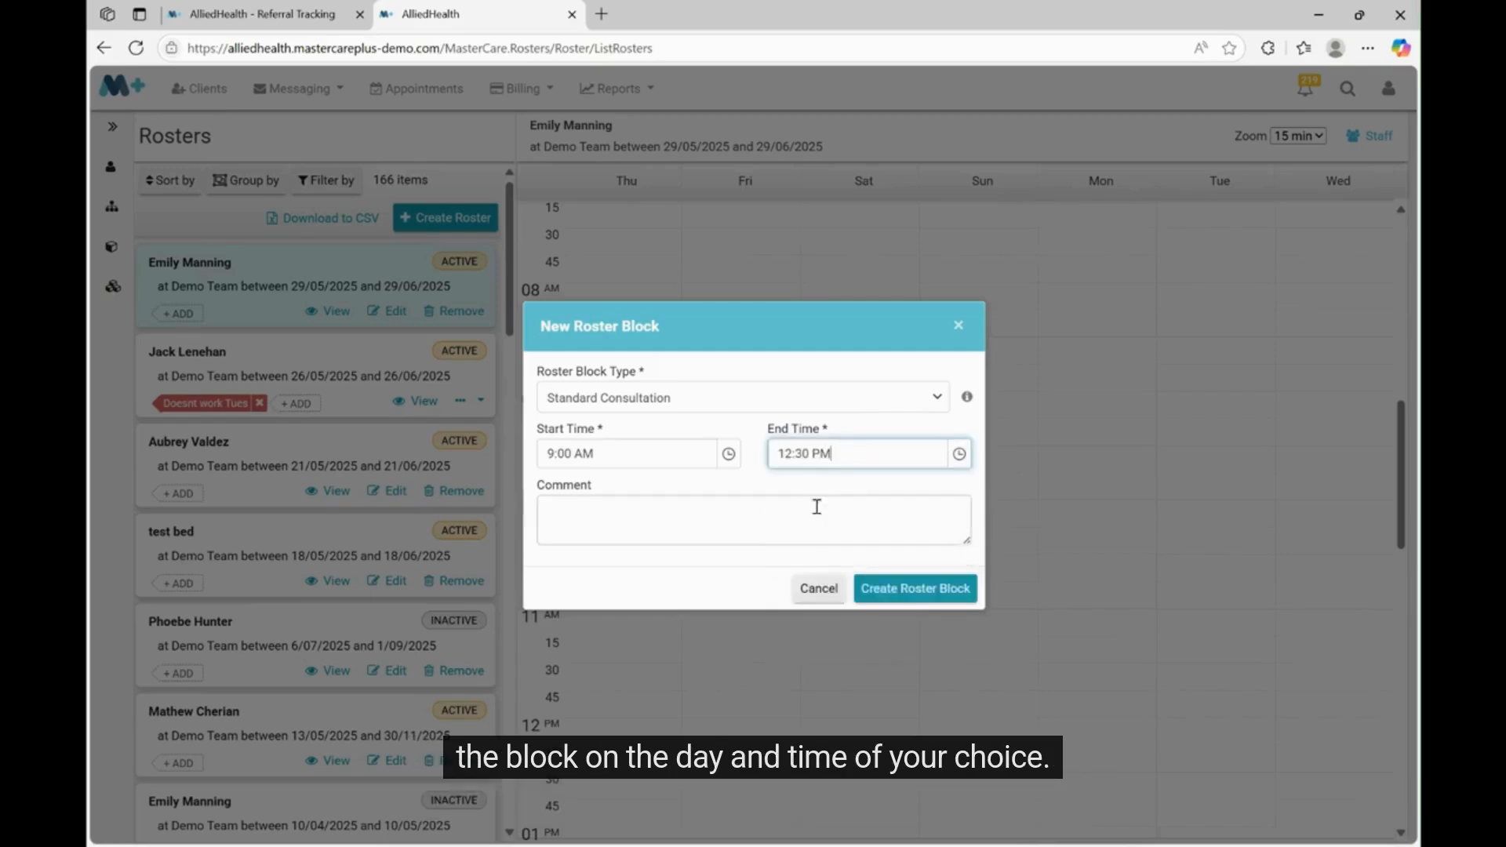
pyautogui.click(914, 594)
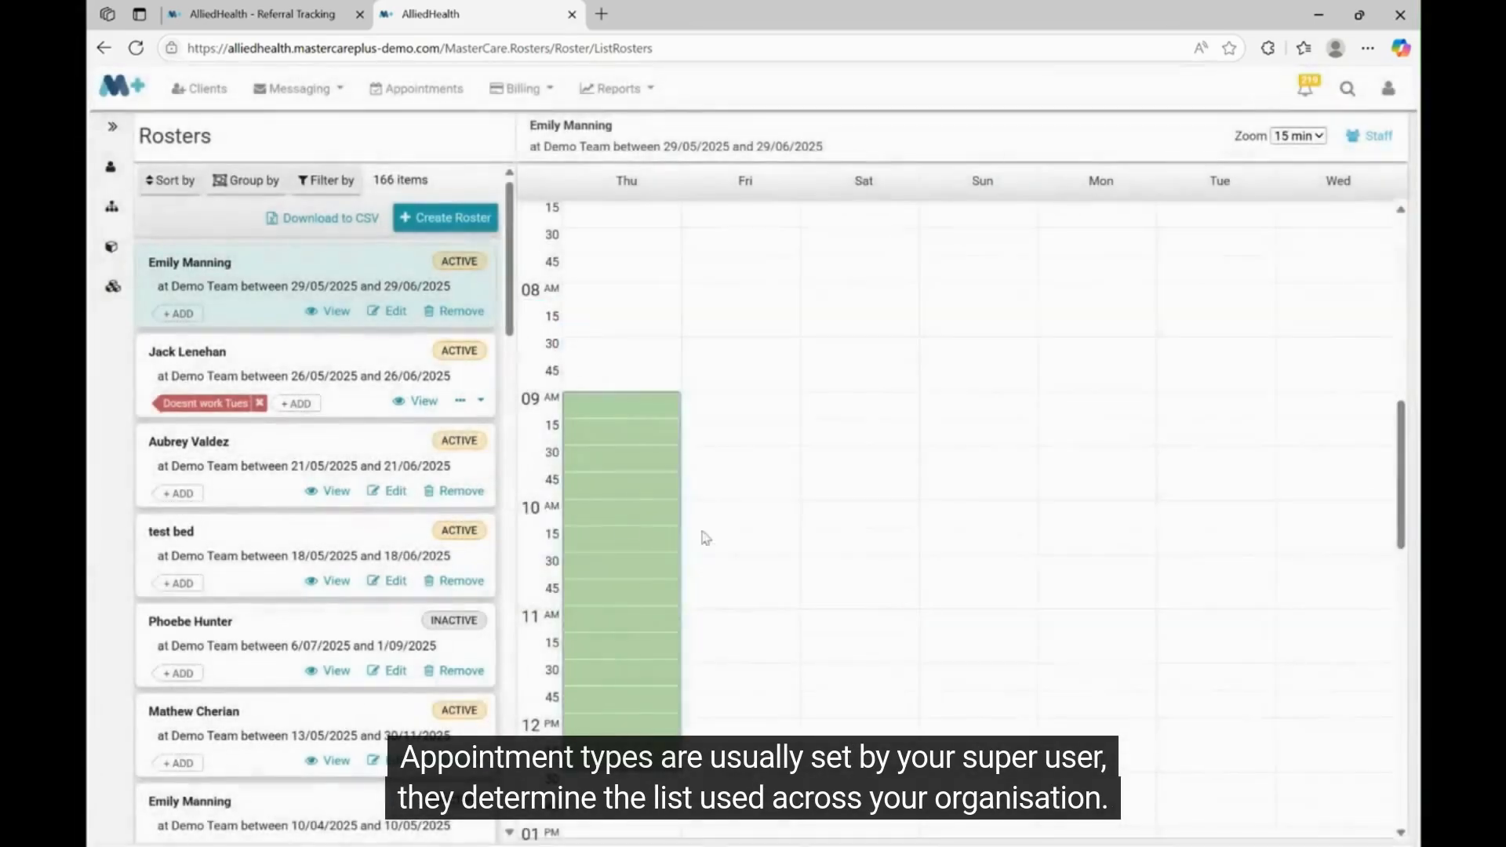
# Copy Thursday's Standard Consultation block to Friday and Monday, starting at 9:00 AM
pyautogui.rightClick(594, 517)
pyautogui.click(615, 521)
pyautogui.rightClick(728, 414)
pyautogui.click(741, 422)
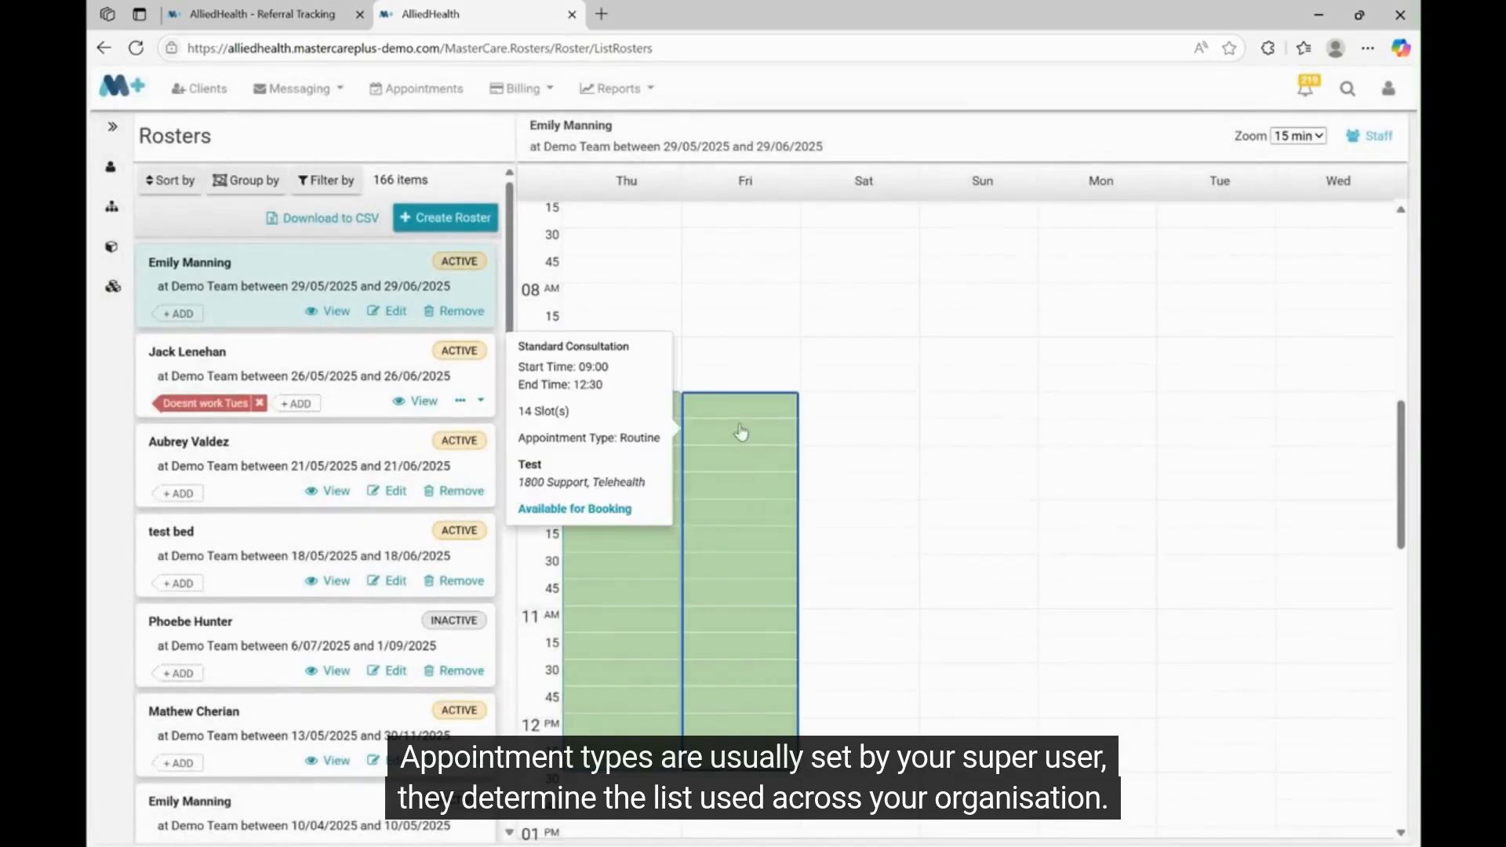
pyautogui.rightClick(752, 435)
pyautogui.click(767, 442)
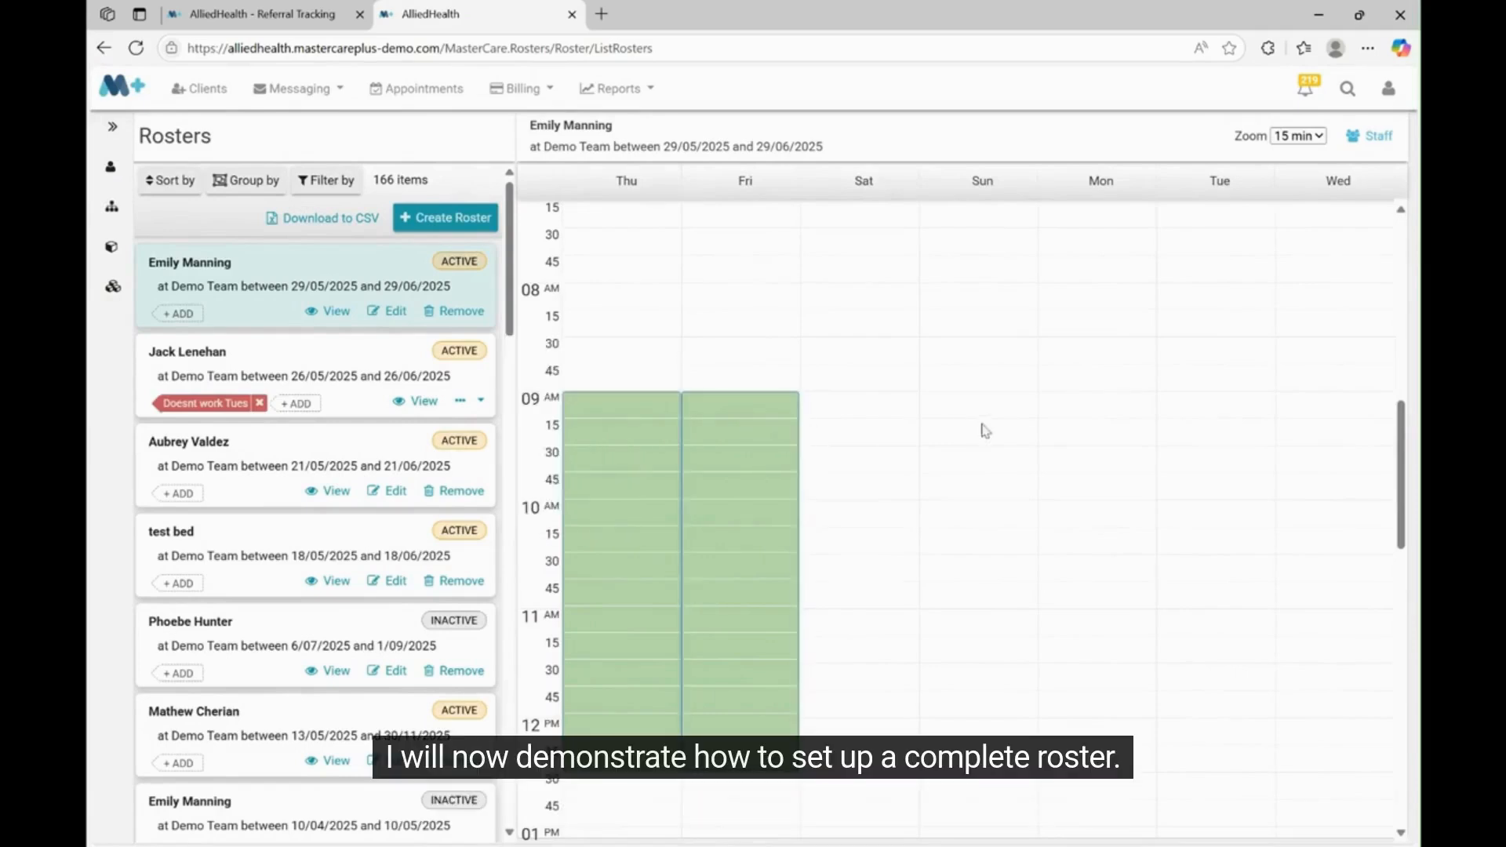
pyautogui.rightClick(1060, 408)
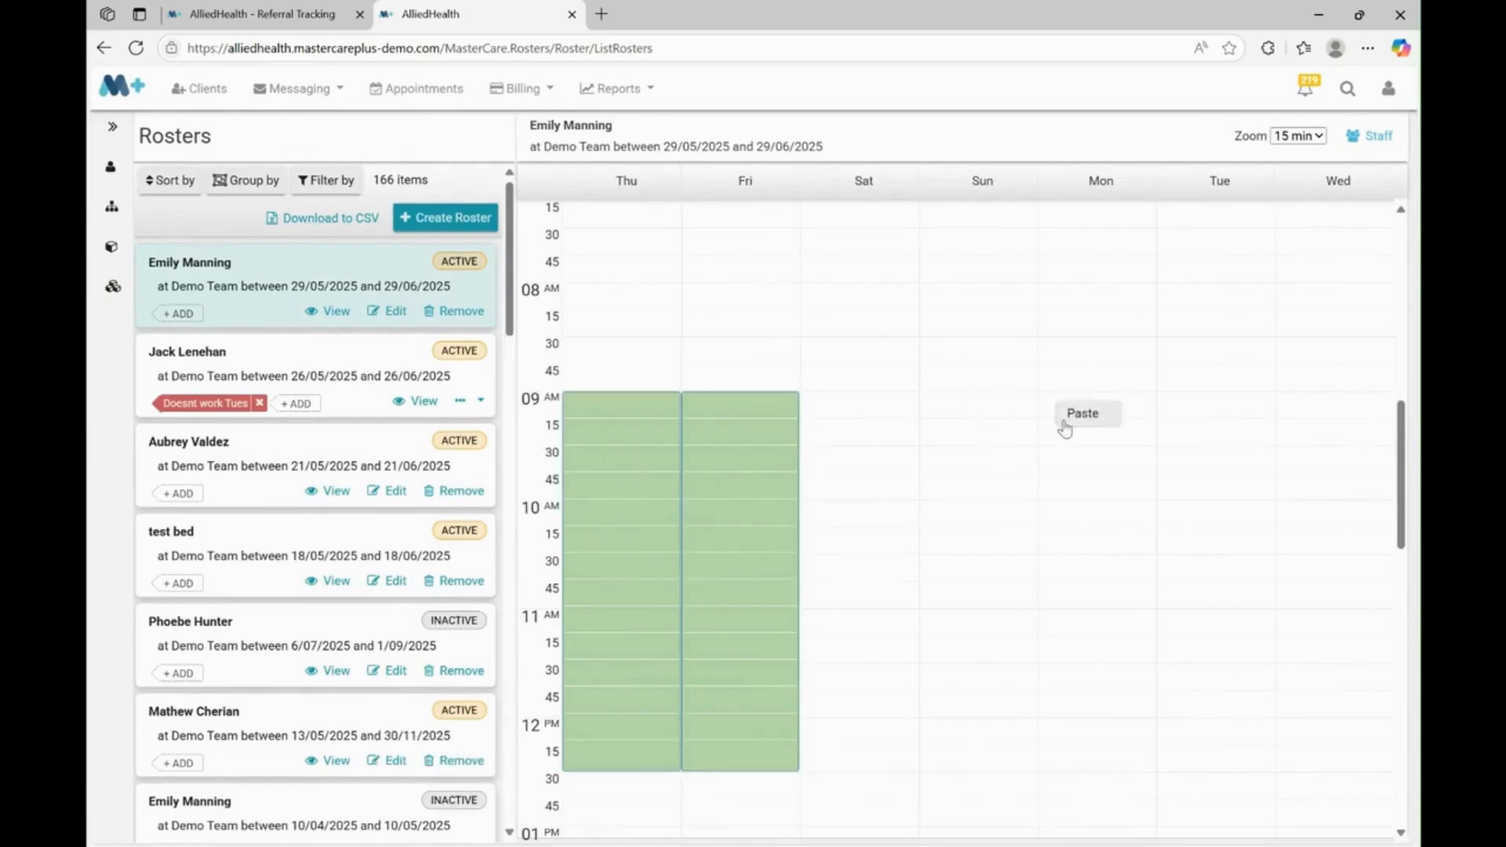
pyautogui.click(1067, 418)
# Create a Video Appointments roster block on Tuesday from 9:00 AM to 12:00 AM and copy it to Wednesday
pyautogui.click(1201, 405)
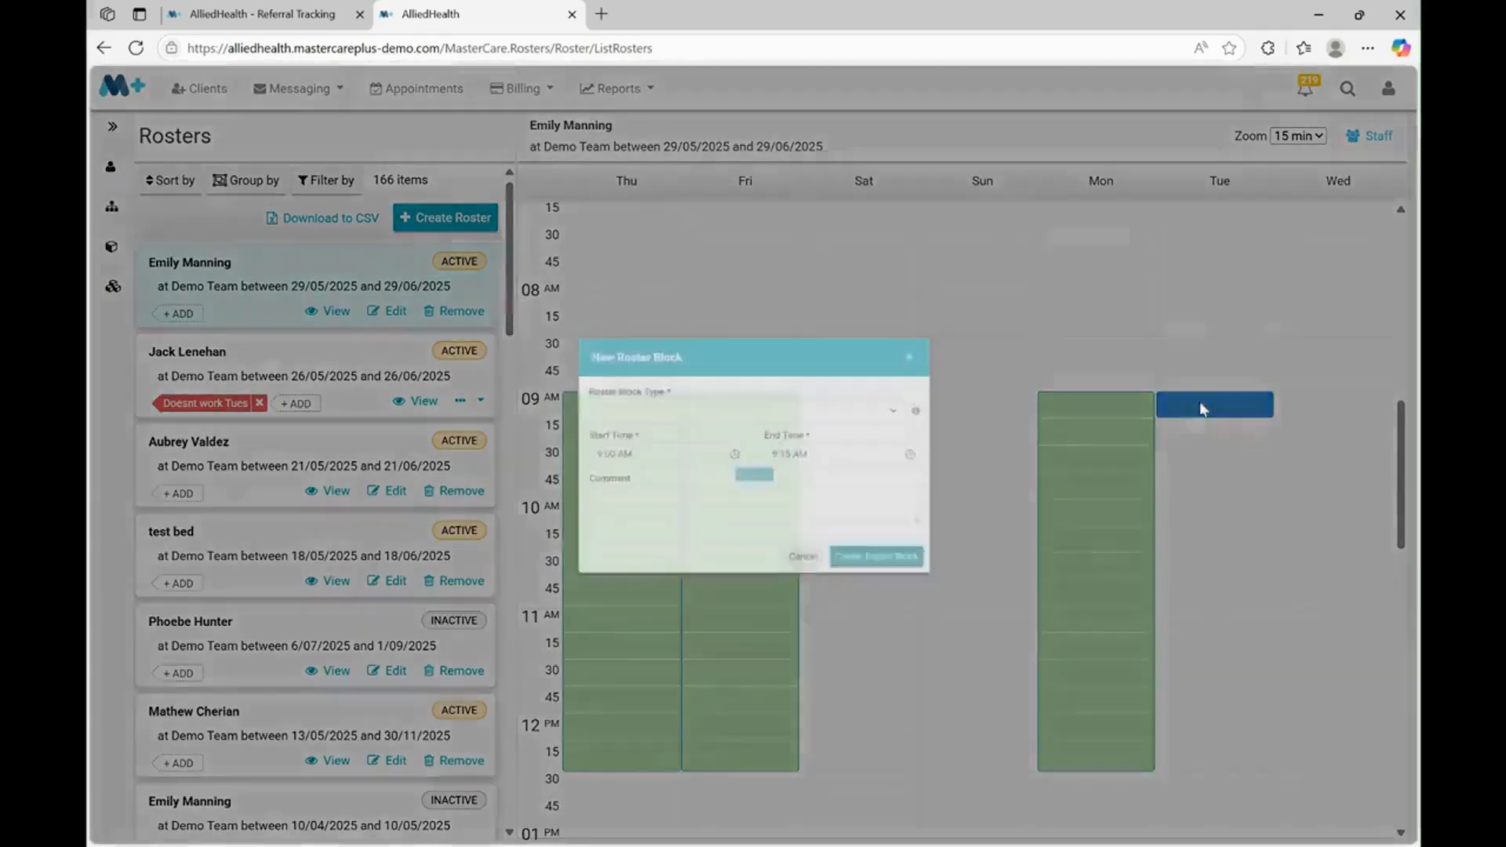
pyautogui.click(941, 403)
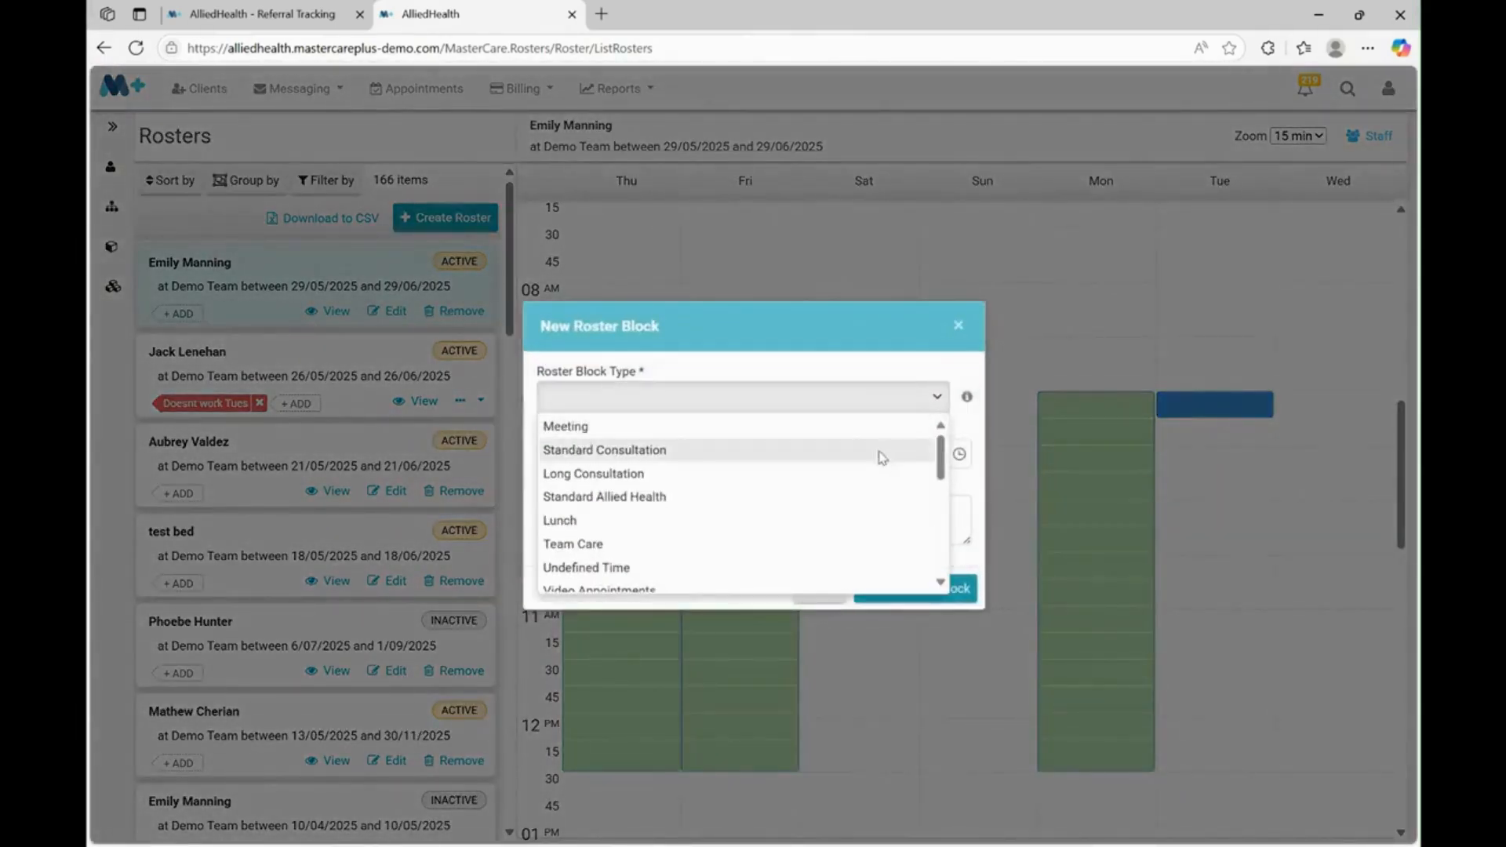
pyautogui.moveTo(941, 477); pyautogui.dragTo(942, 512)
pyautogui.click(772, 457)
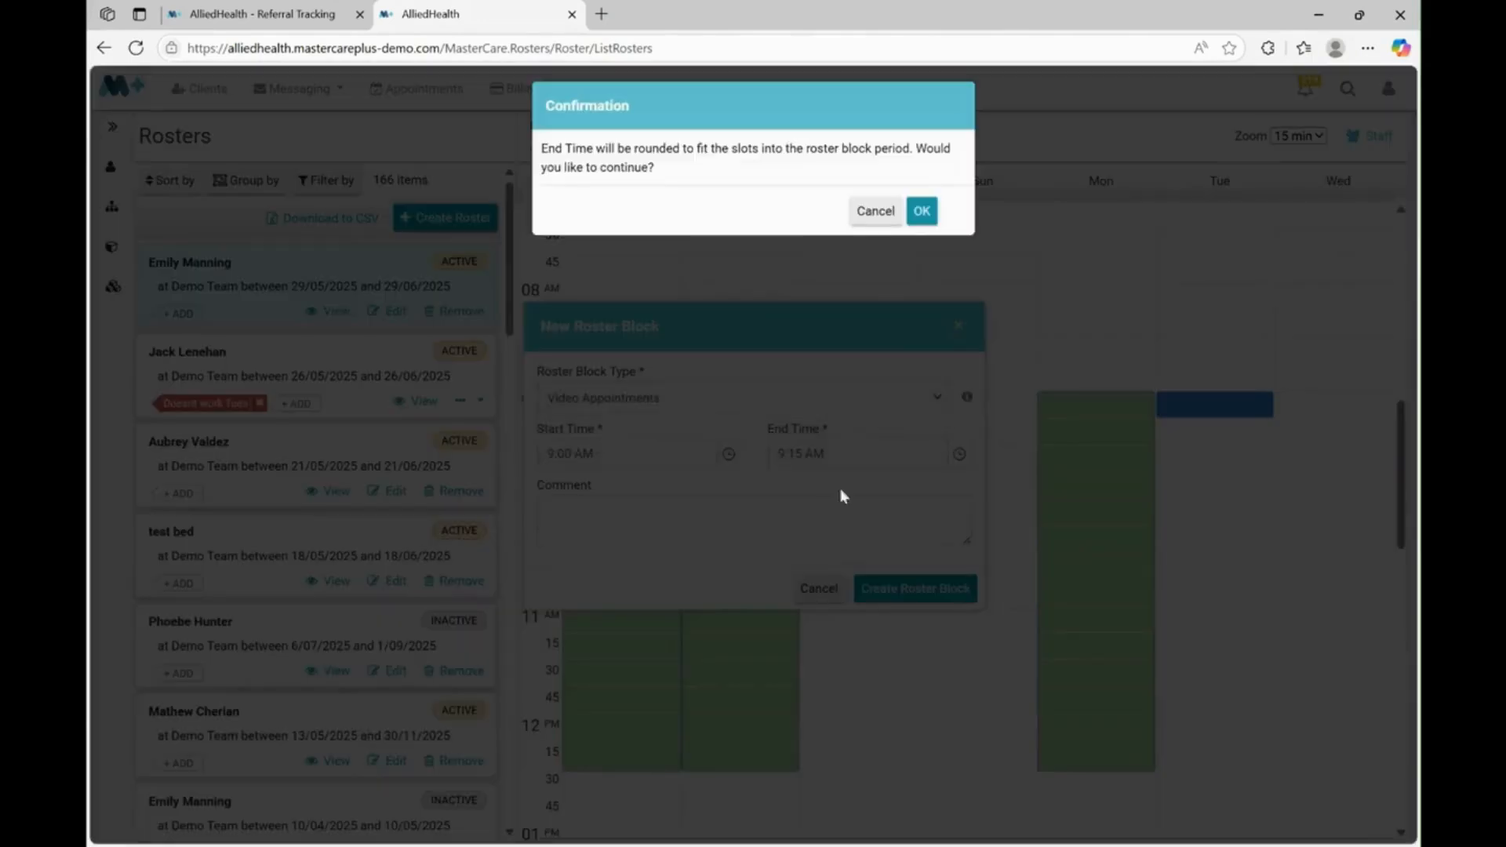
pyautogui.click(924, 221)
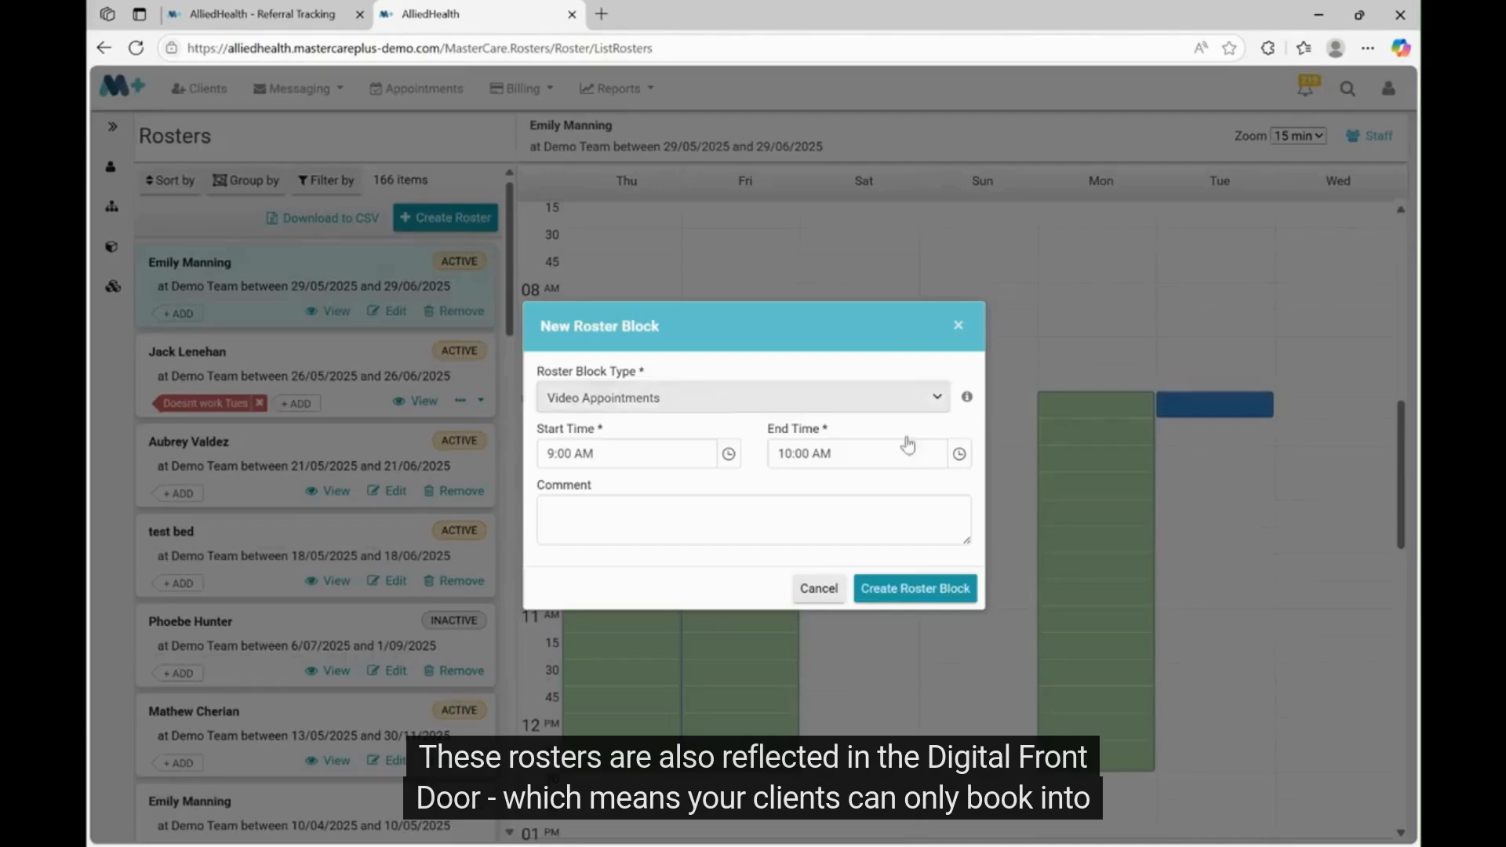
pyautogui.click(959, 458)
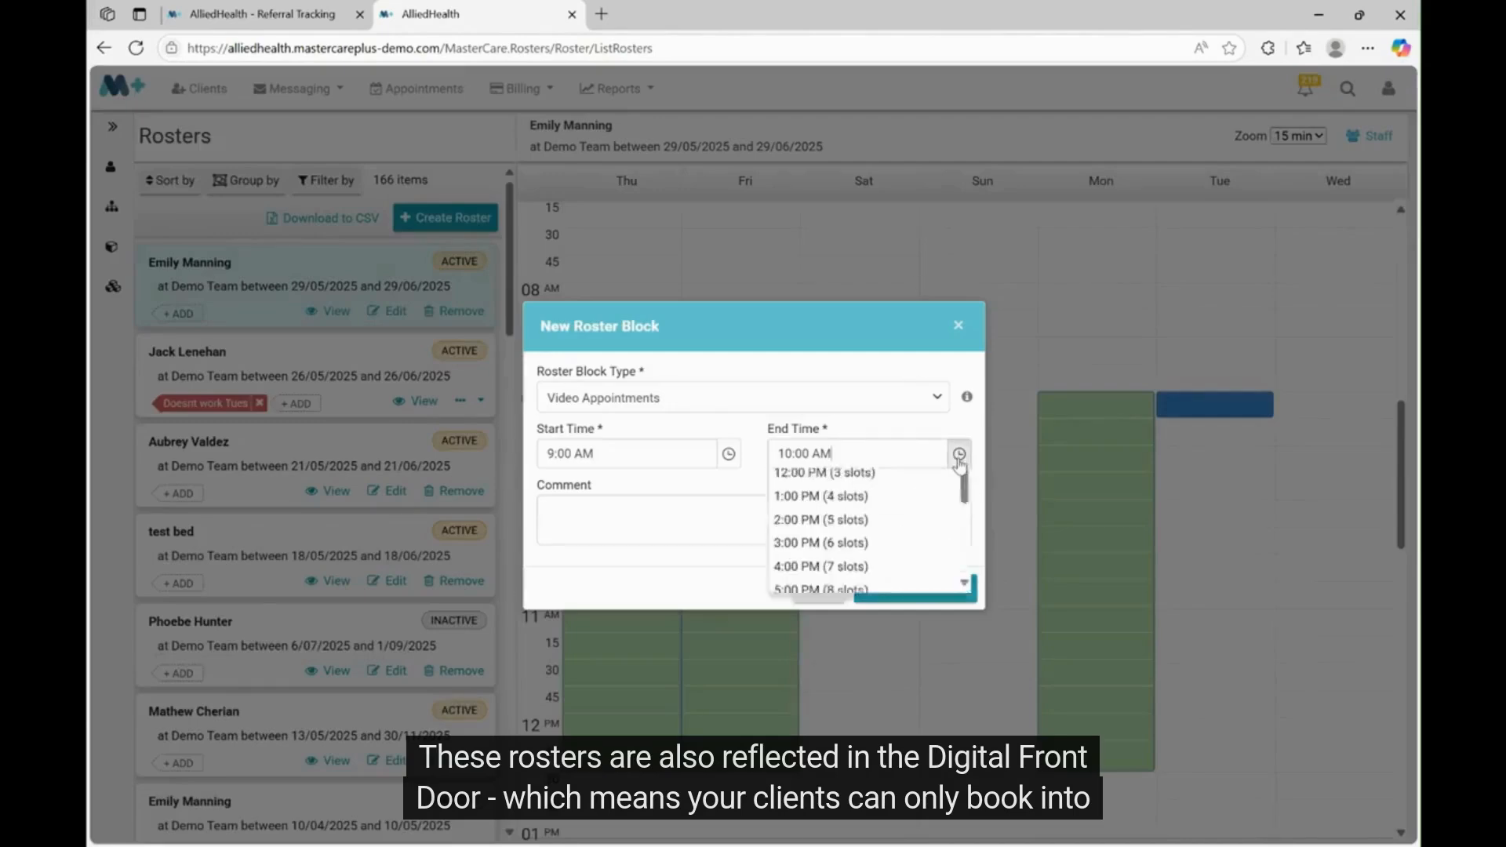
pyautogui.scroll(-5, 965, 643)
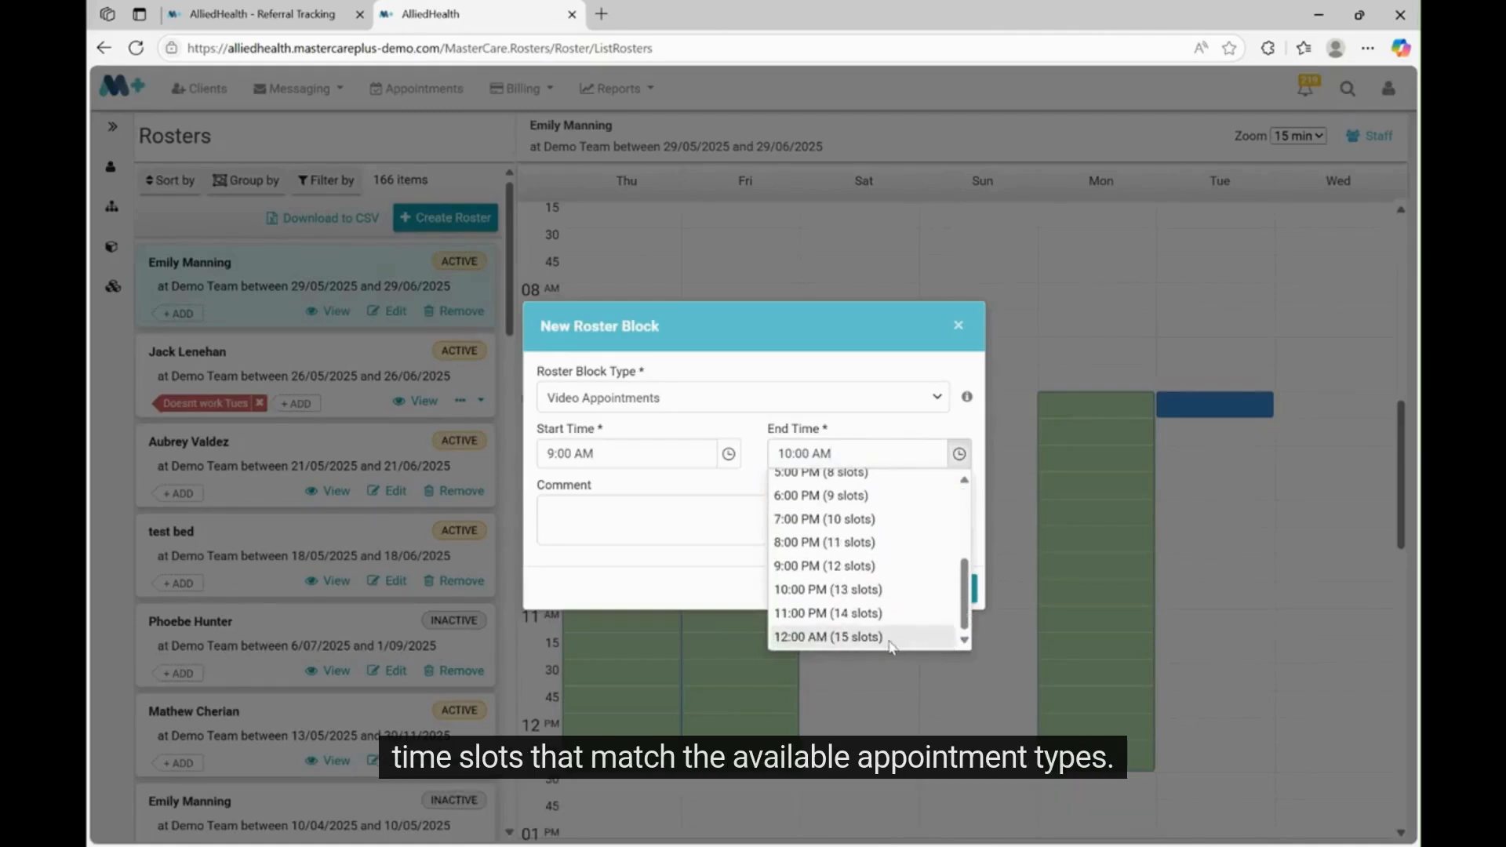
pyautogui.click(851, 639)
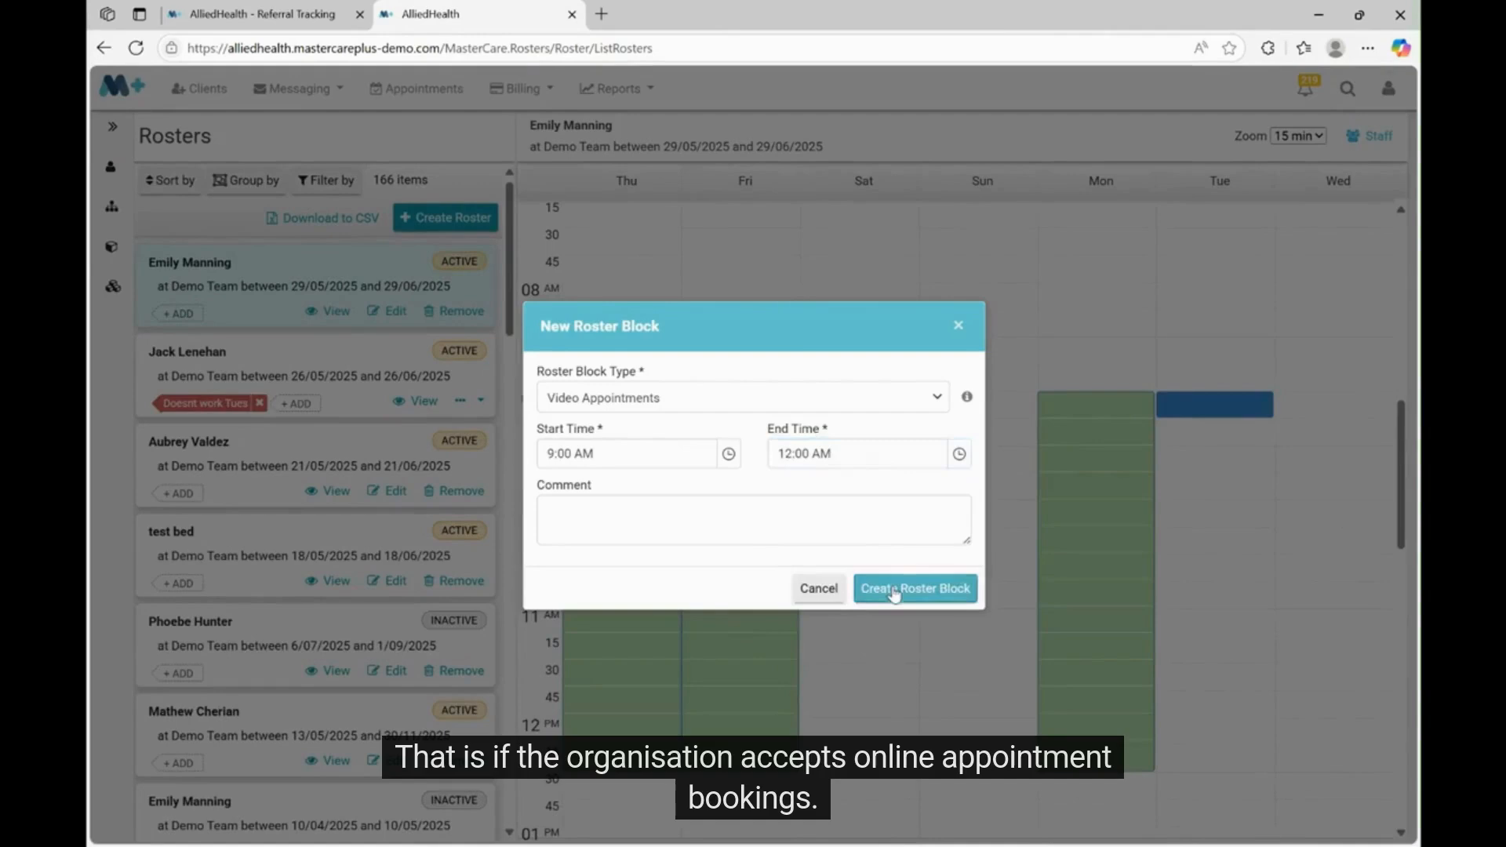
pyautogui.click(927, 587)
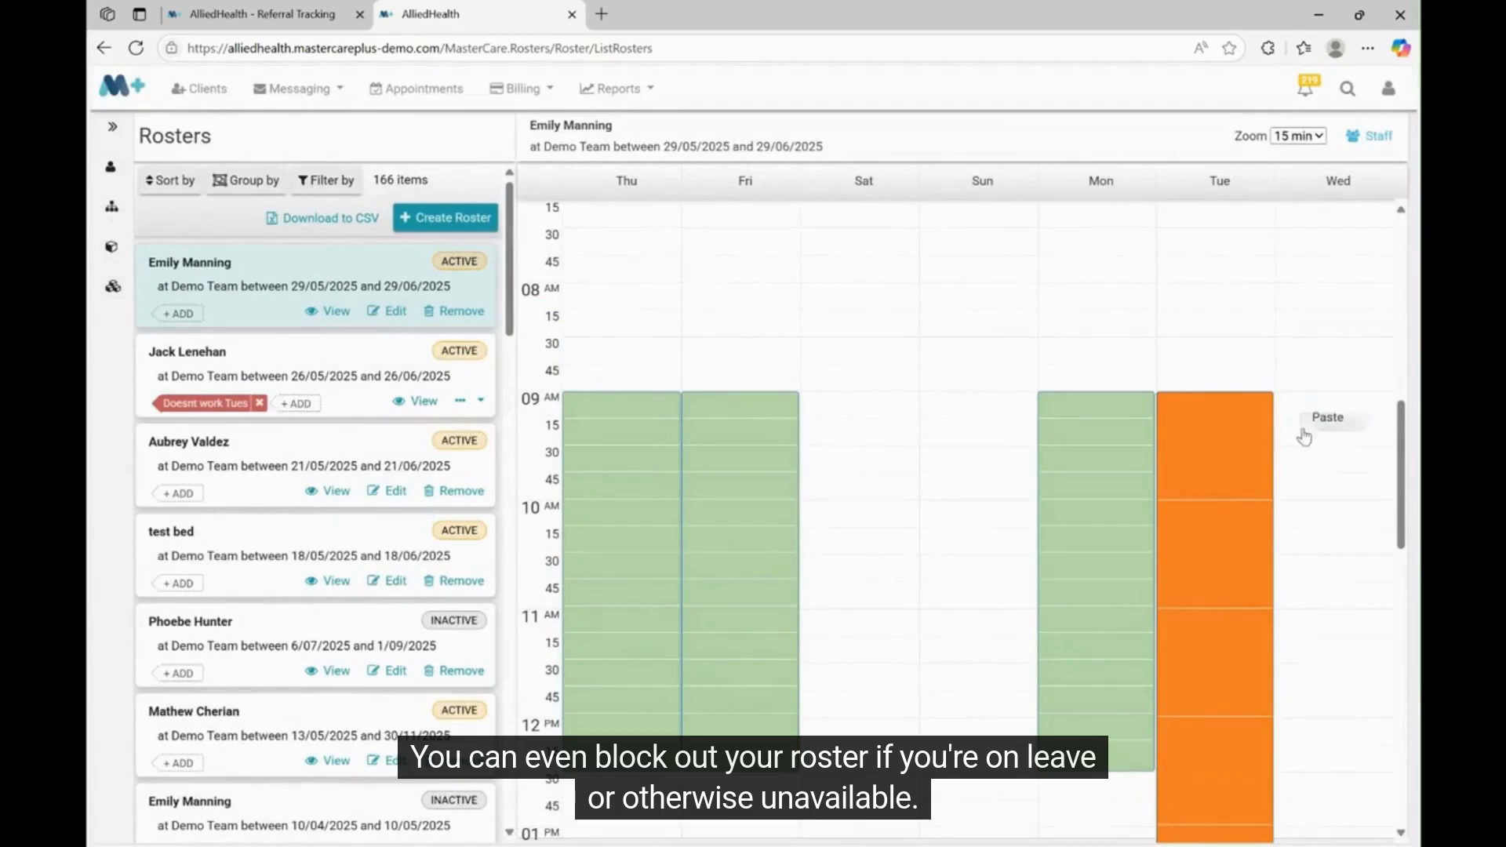
# Create a Lunch roster block on Thursday from 12:30 PM to 2:30 PM
pyautogui.moveTo(1403, 457); pyautogui.dragTo(1412, 568)
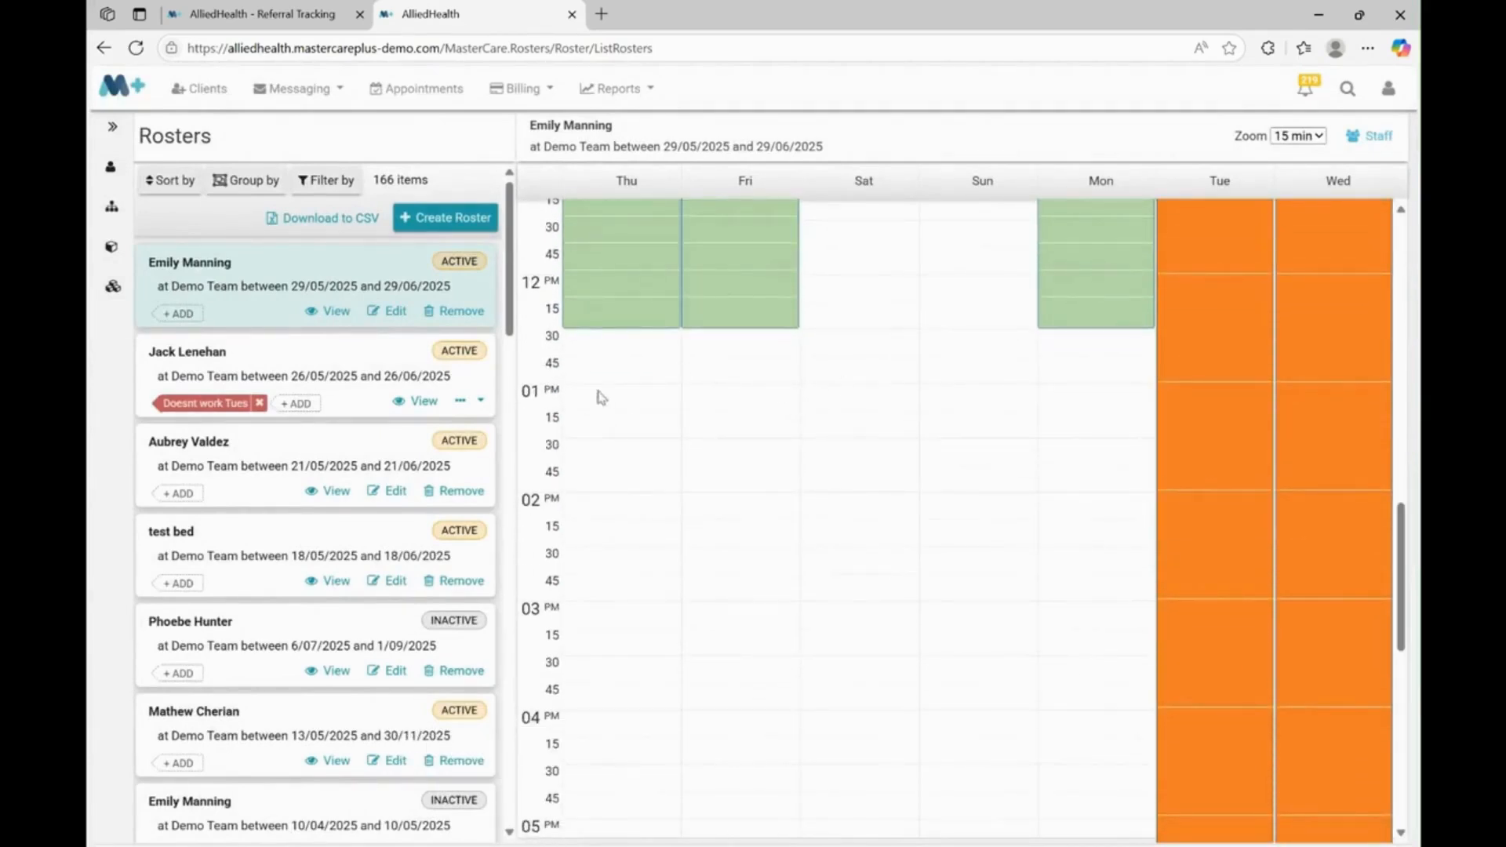
pyautogui.click(577, 349)
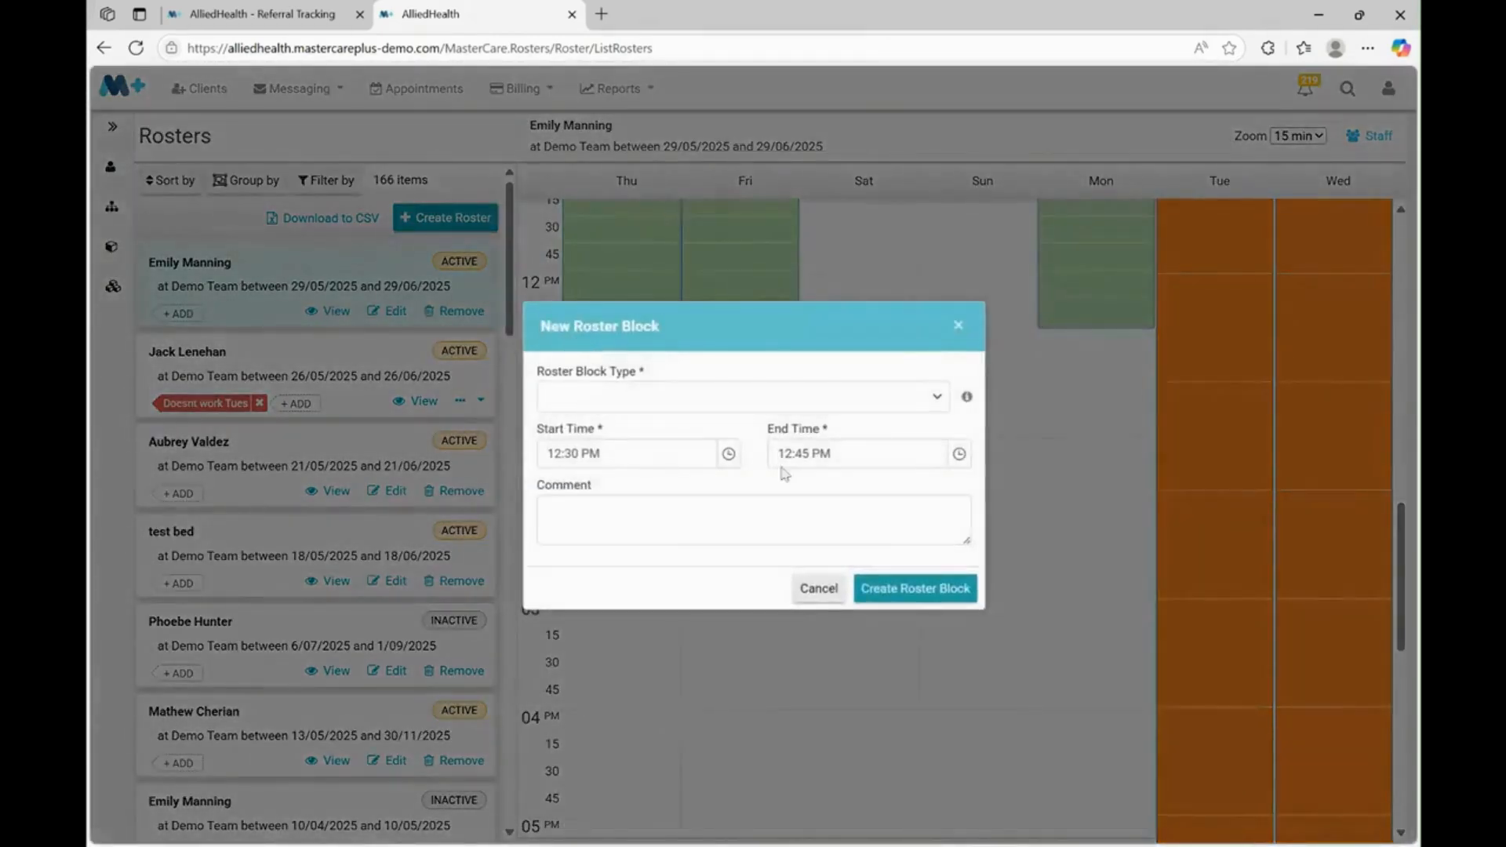
pyautogui.click(916, 398)
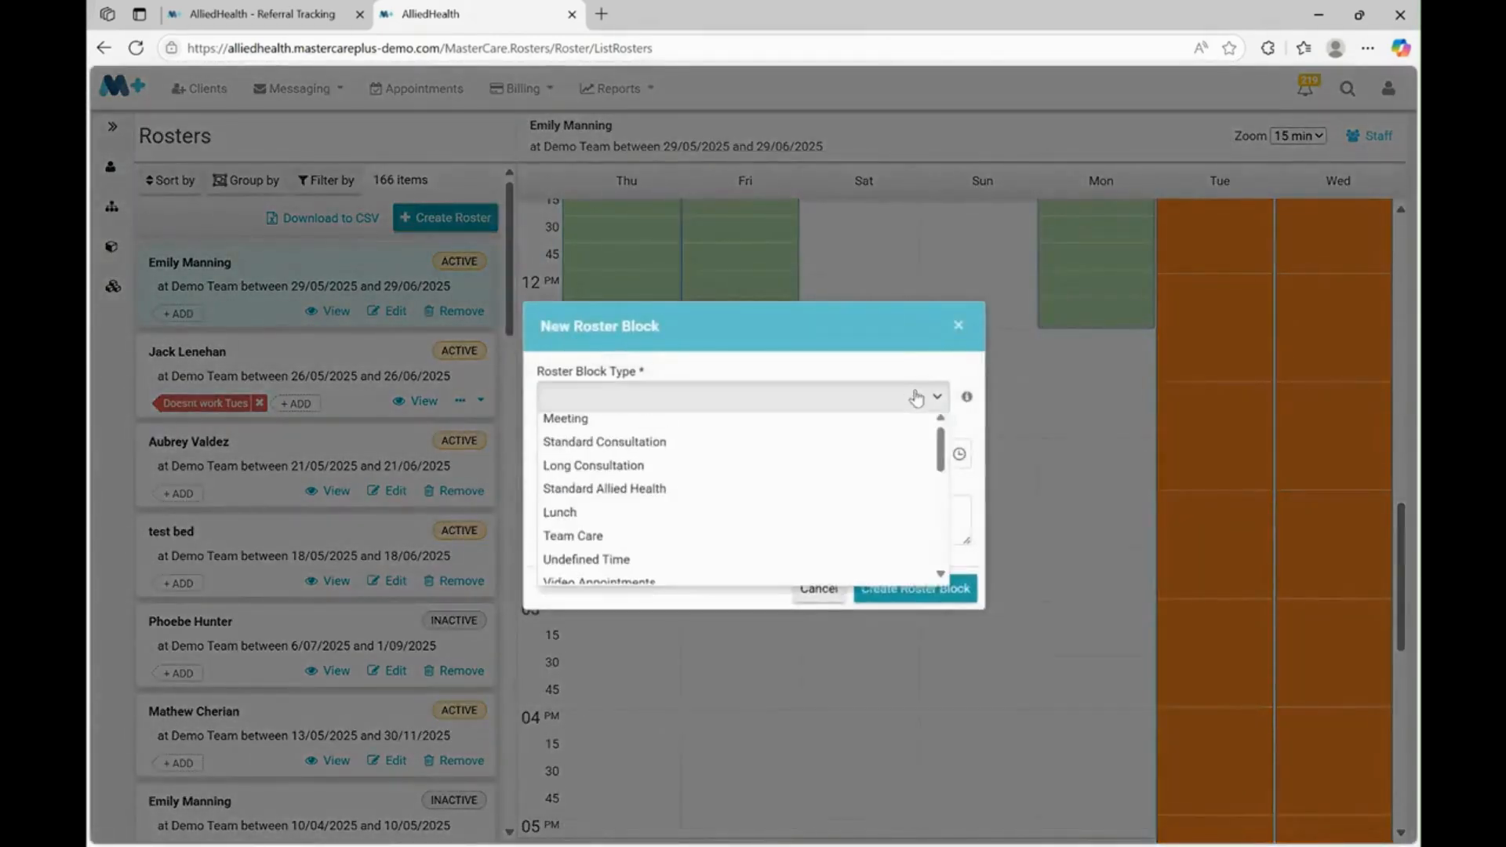
pyautogui.click(861, 514)
pyautogui.click(922, 210)
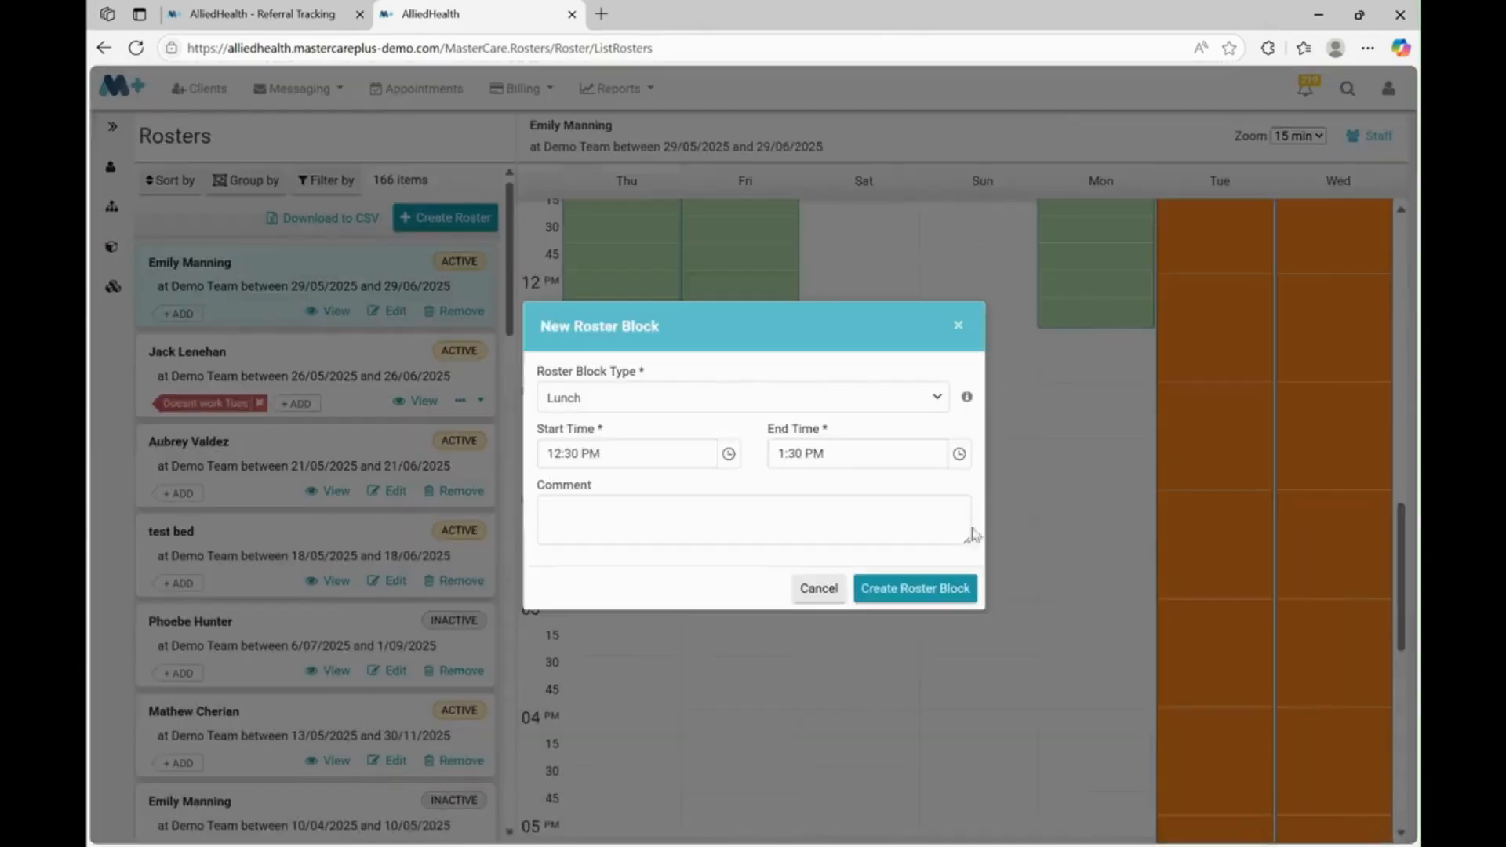
pyautogui.click(959, 455)
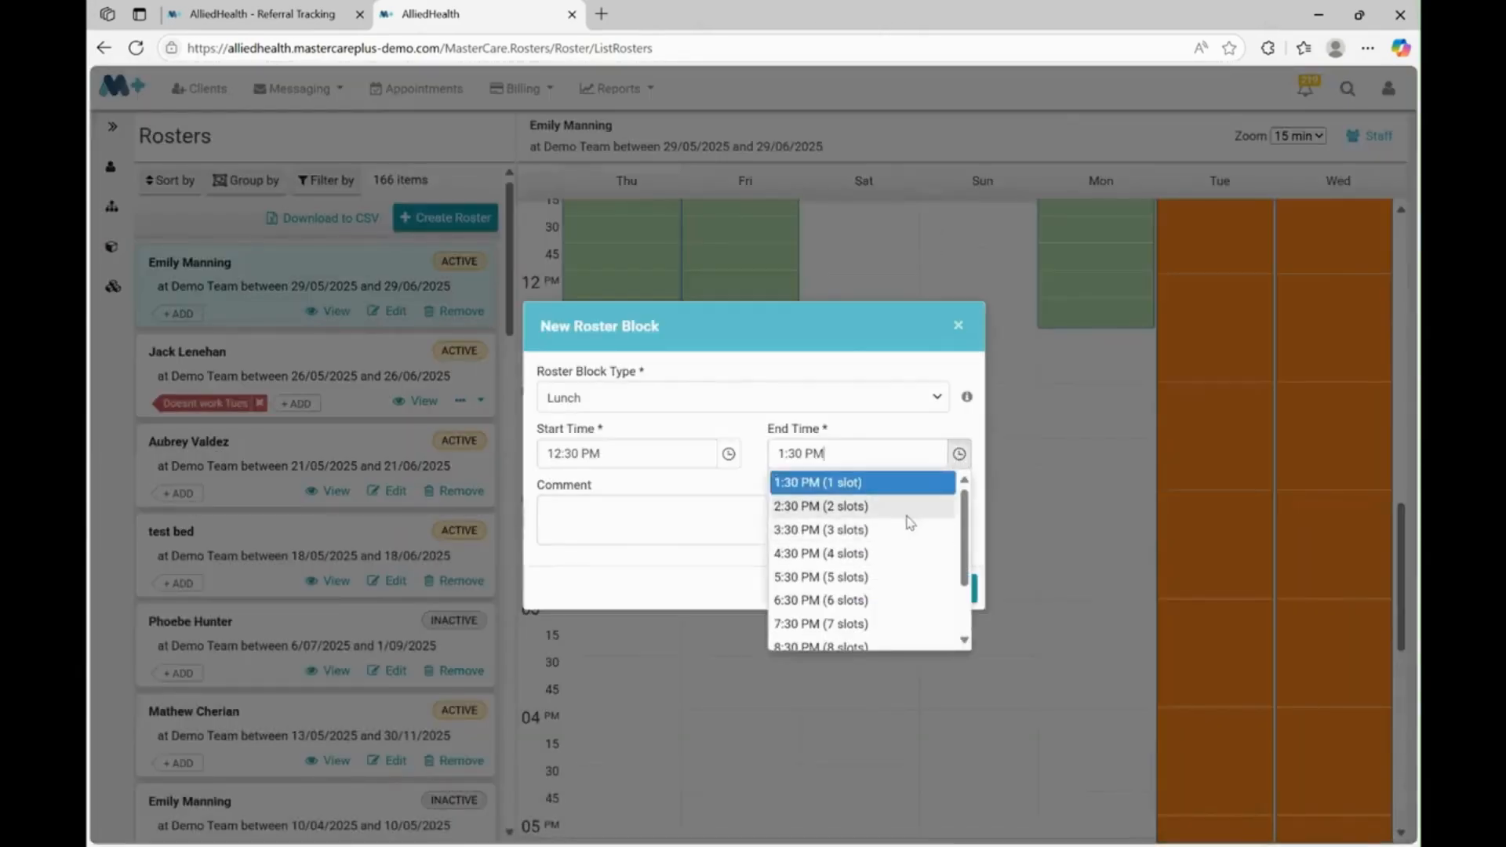
pyautogui.click(906, 506)
pyautogui.click(933, 590)
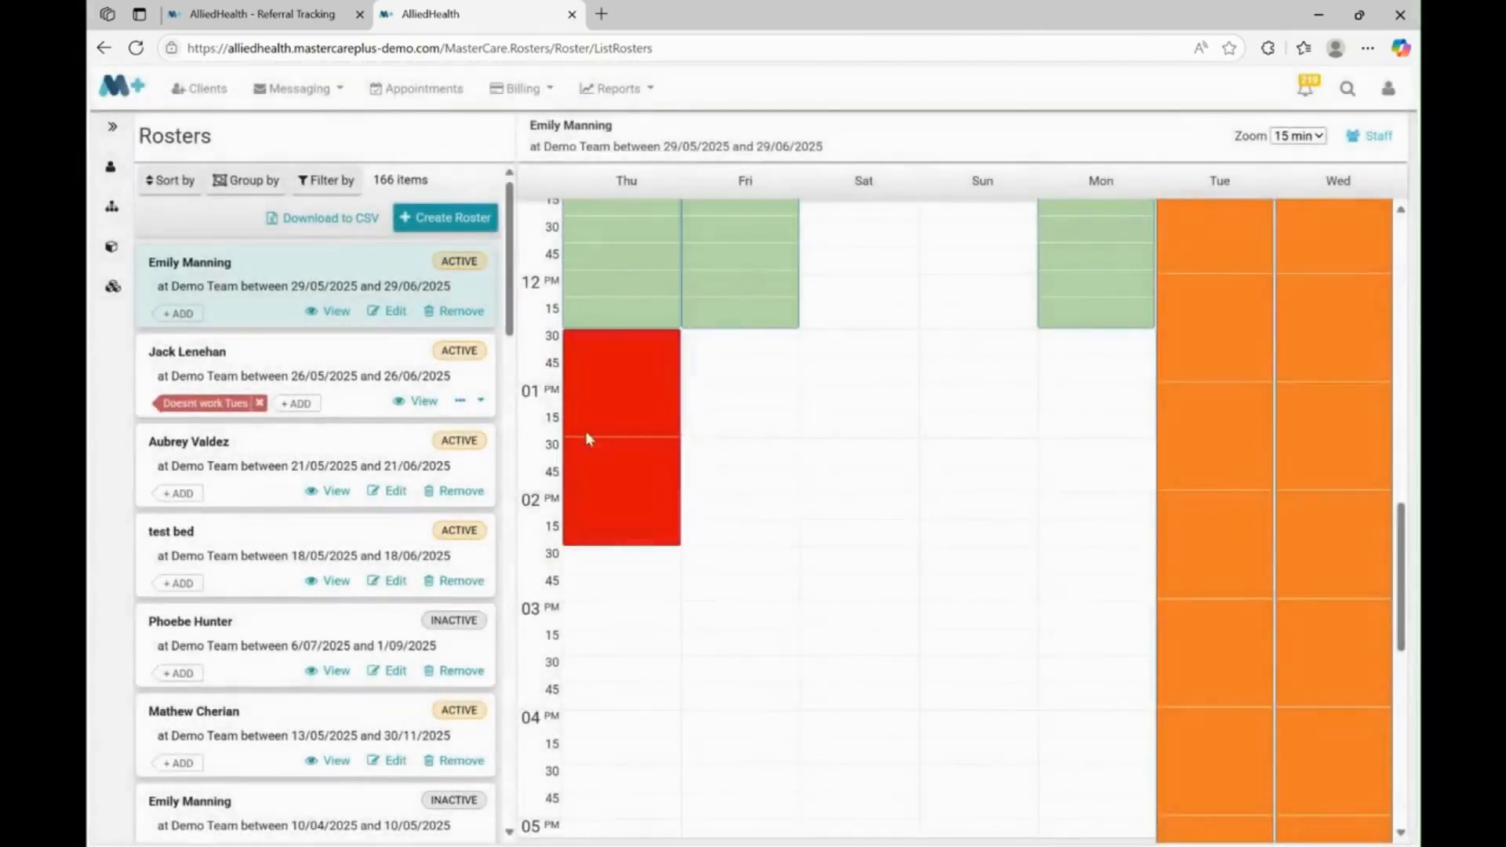
# Copy Thursday's Lunch block to Friday and Monday, starting at 12:30 PM
pyautogui.click(614, 453)
pyautogui.click(797, 362)
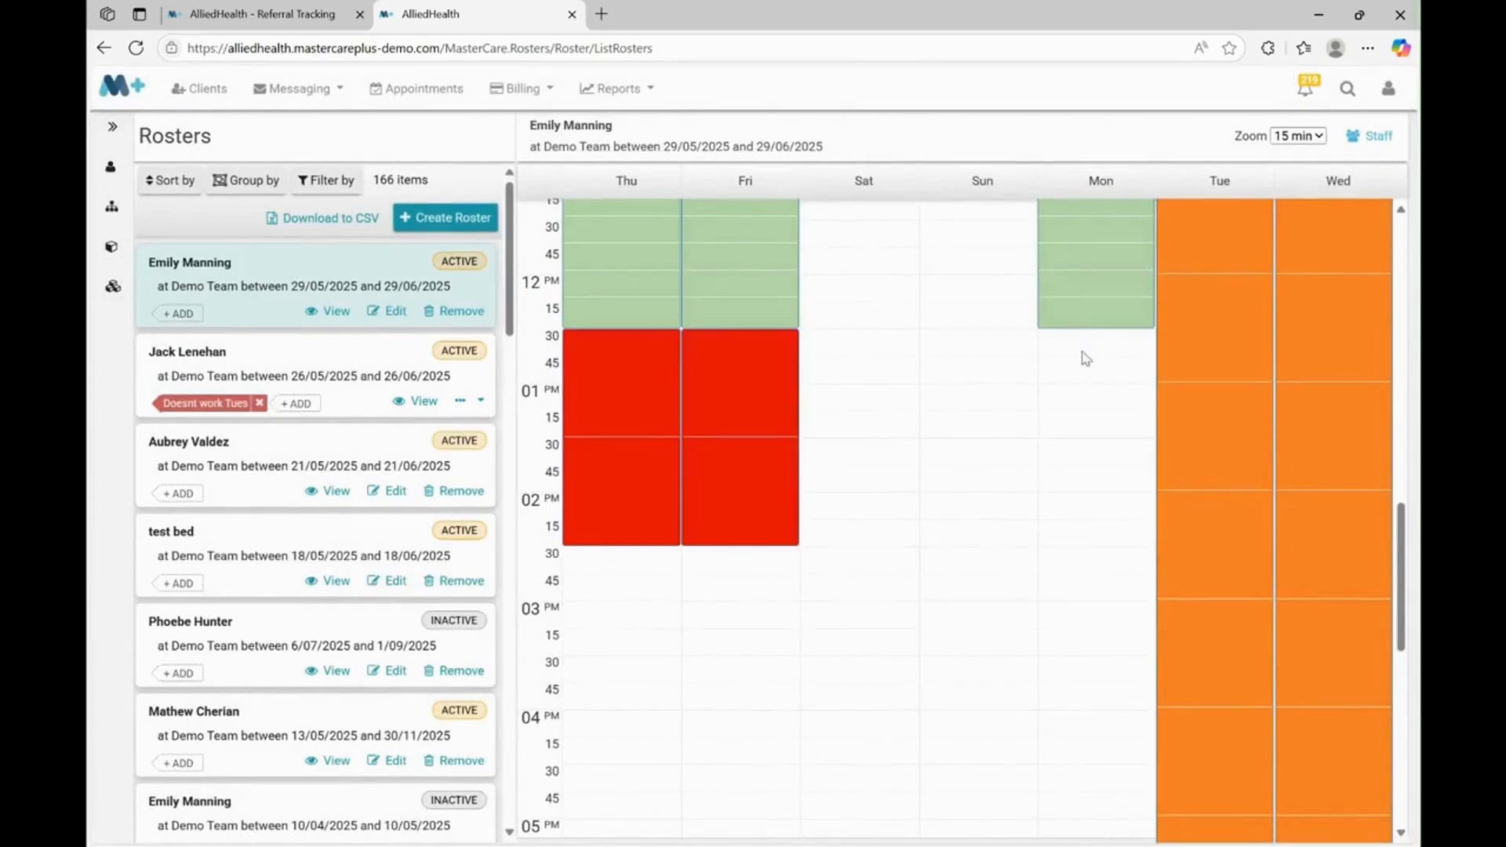
pyautogui.moveTo(714, 380)
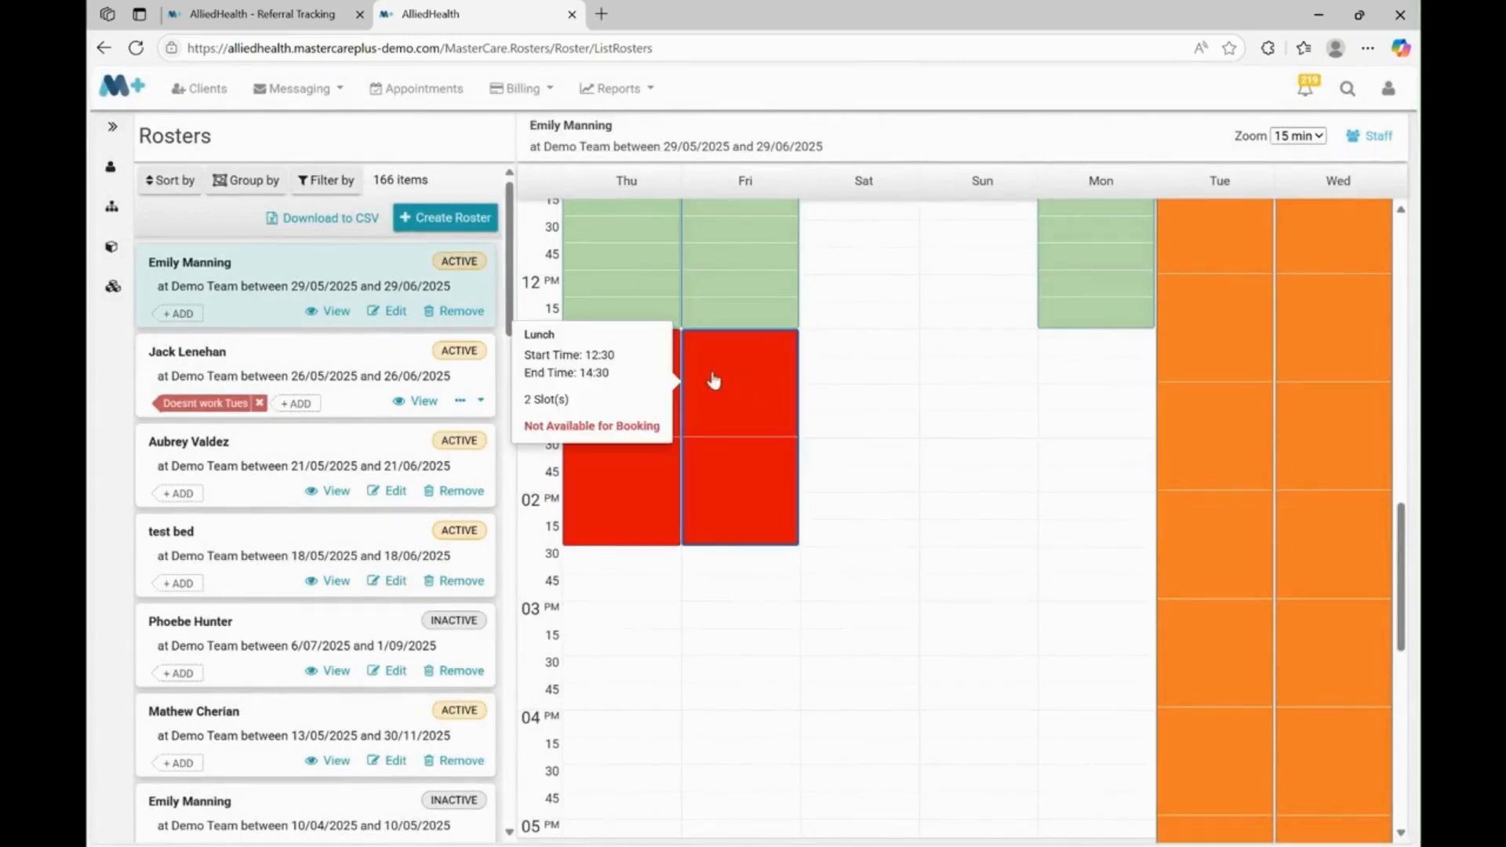
pyautogui.moveTo(1167, 395)
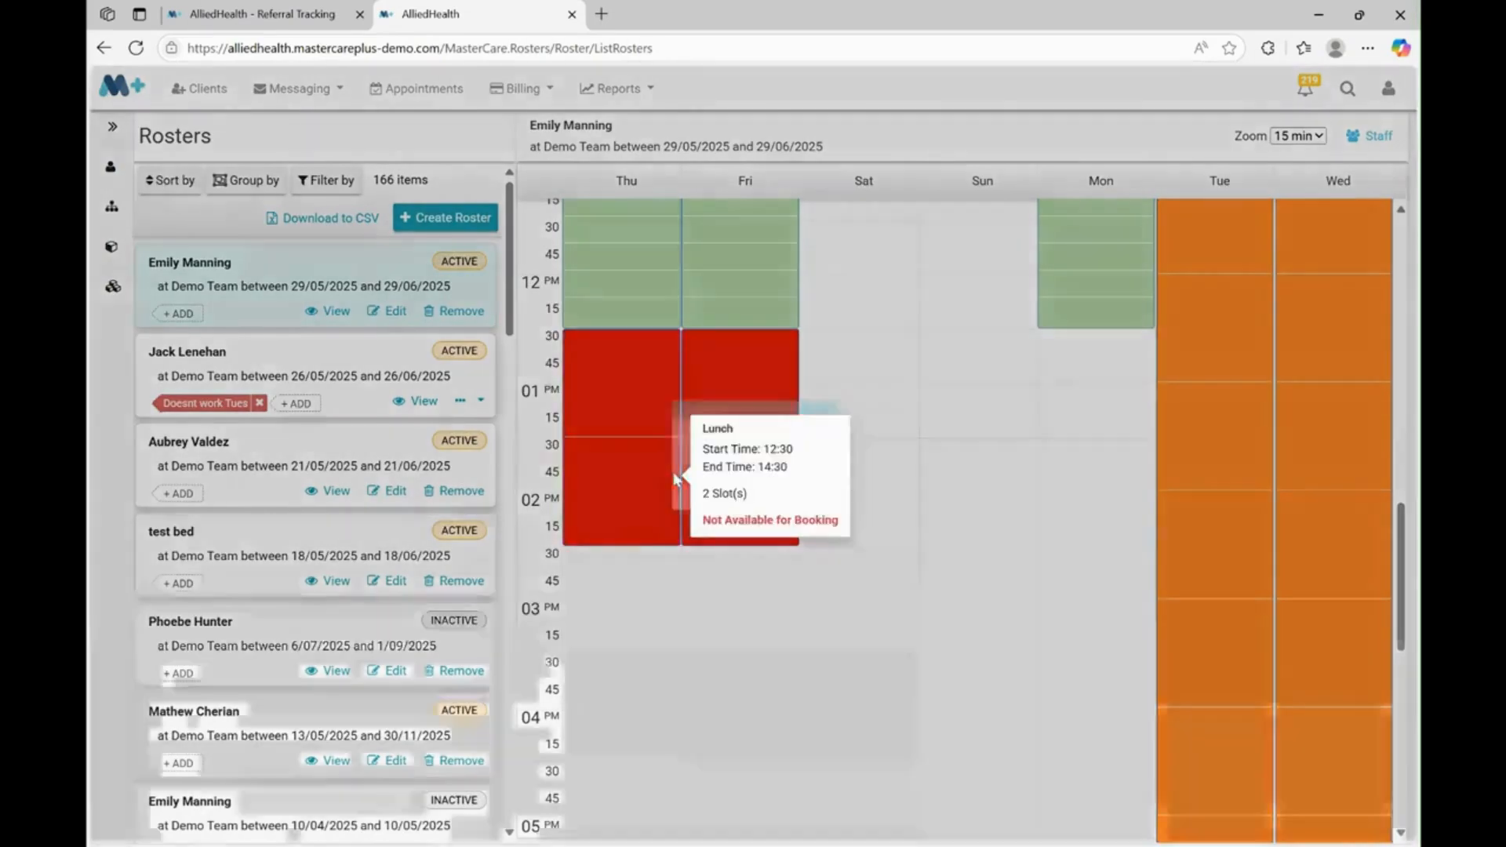
pyautogui.click(673, 473)
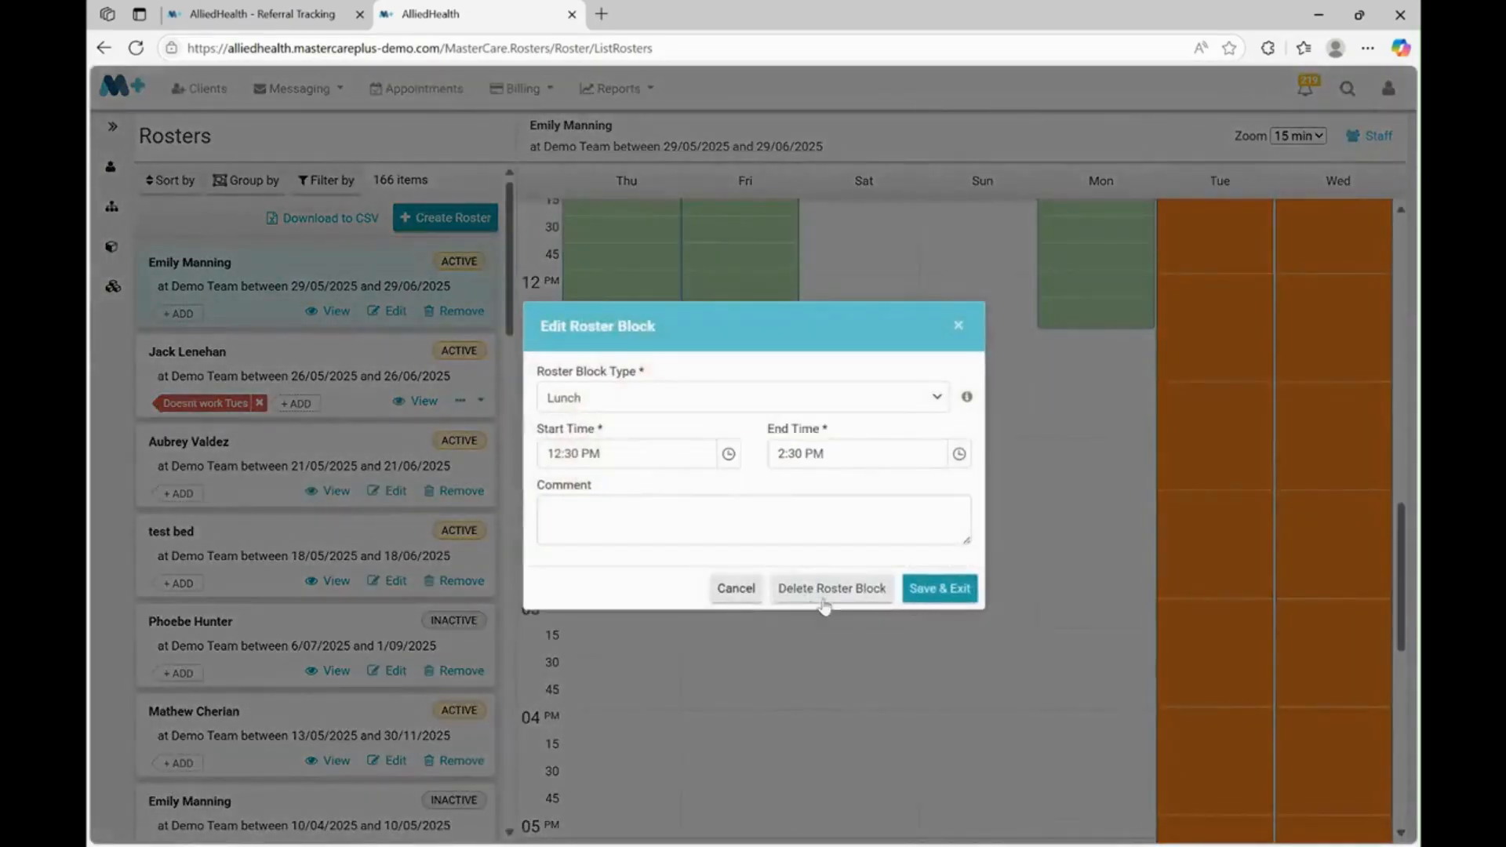
pyautogui.click(735, 588)
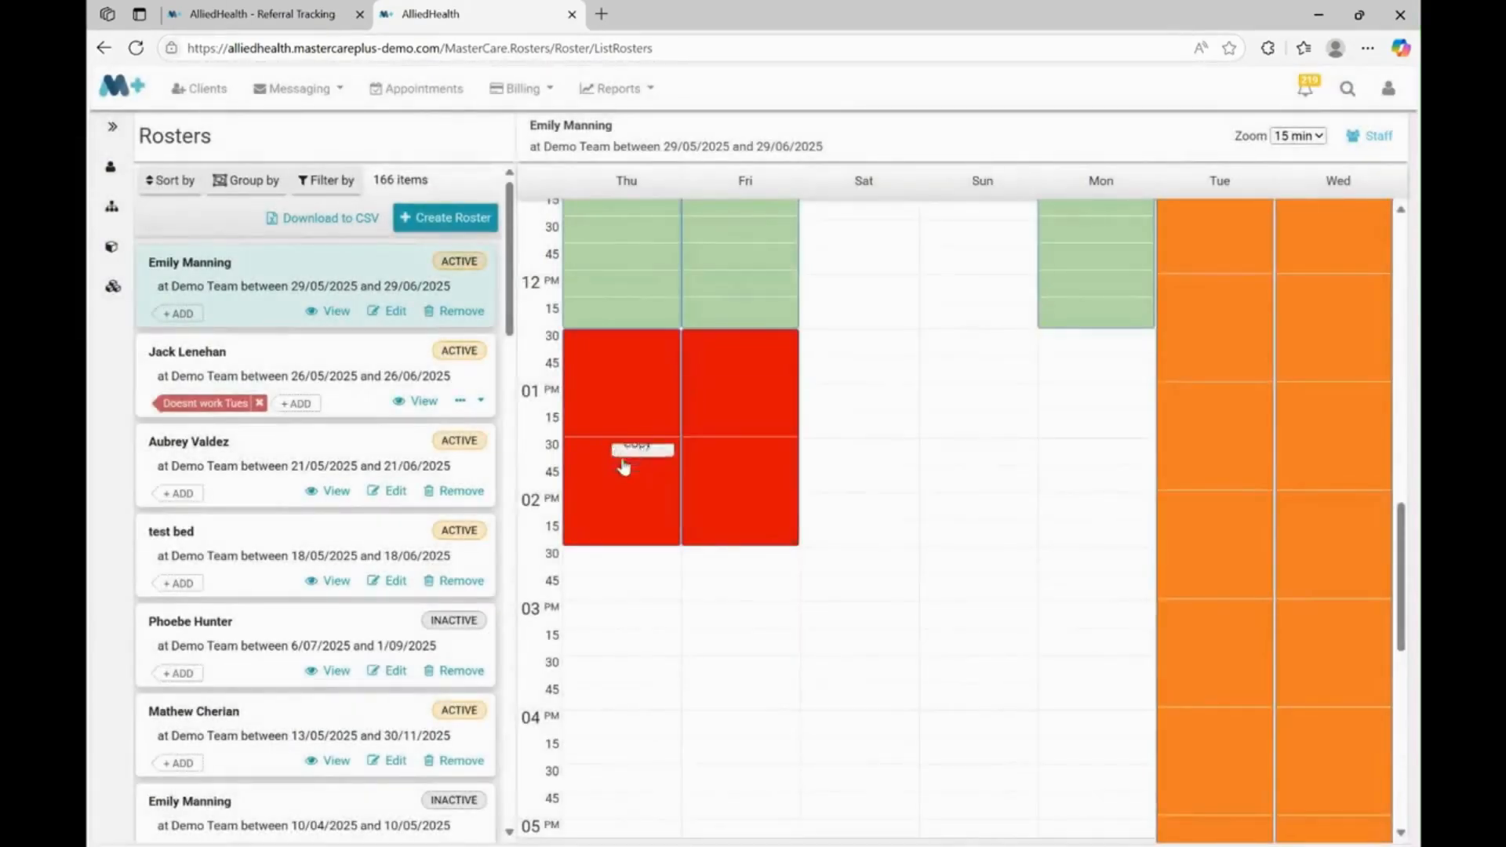
pyautogui.click(626, 453)
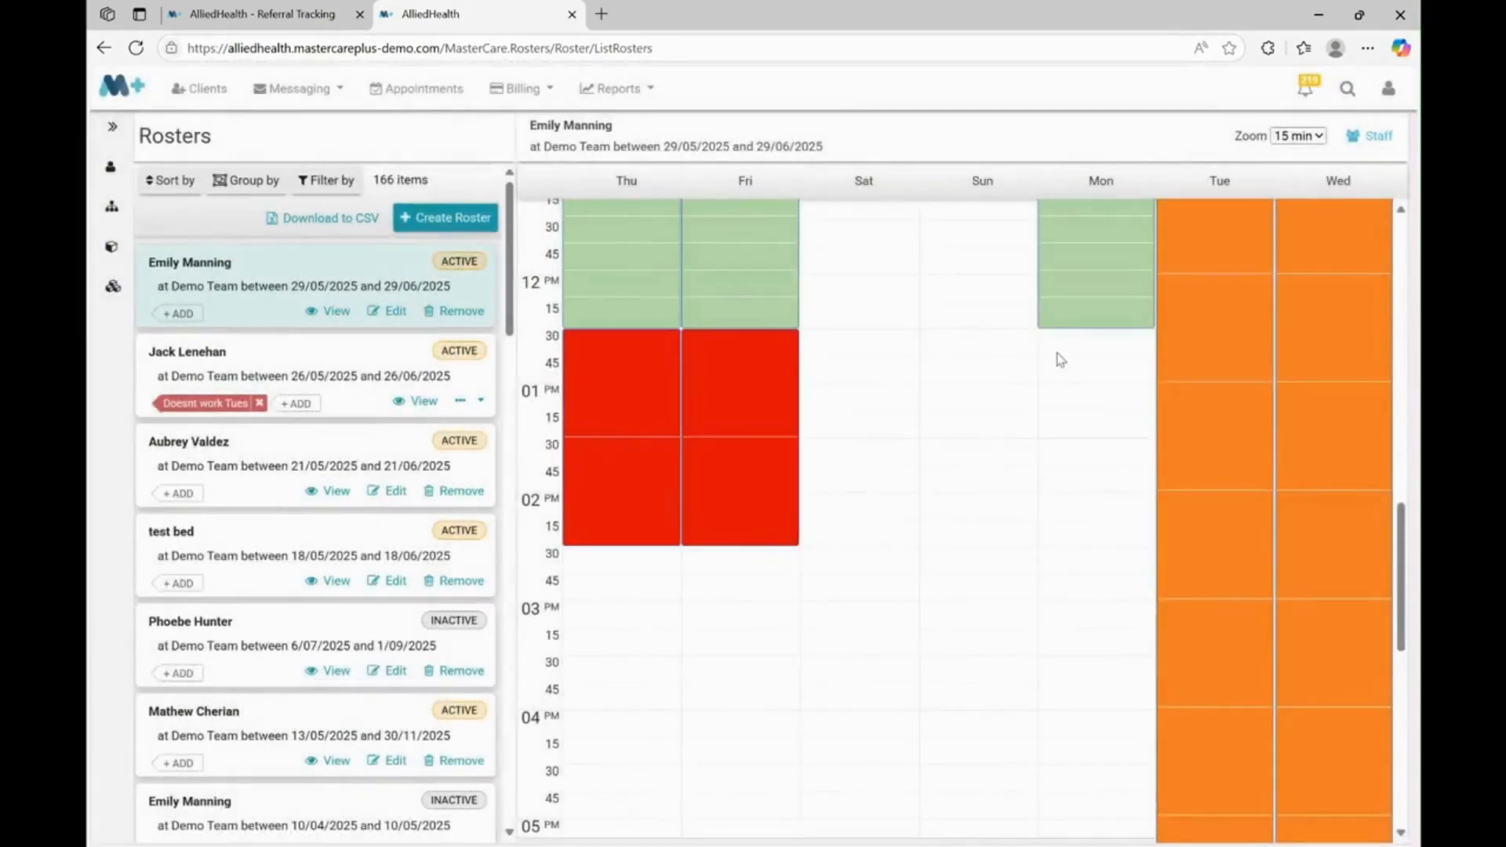
pyautogui.click(1055, 395)
# Create a Team Care roster block on Thursday from 2:30 PM to 5:00 PM
pyautogui.click(619, 566)
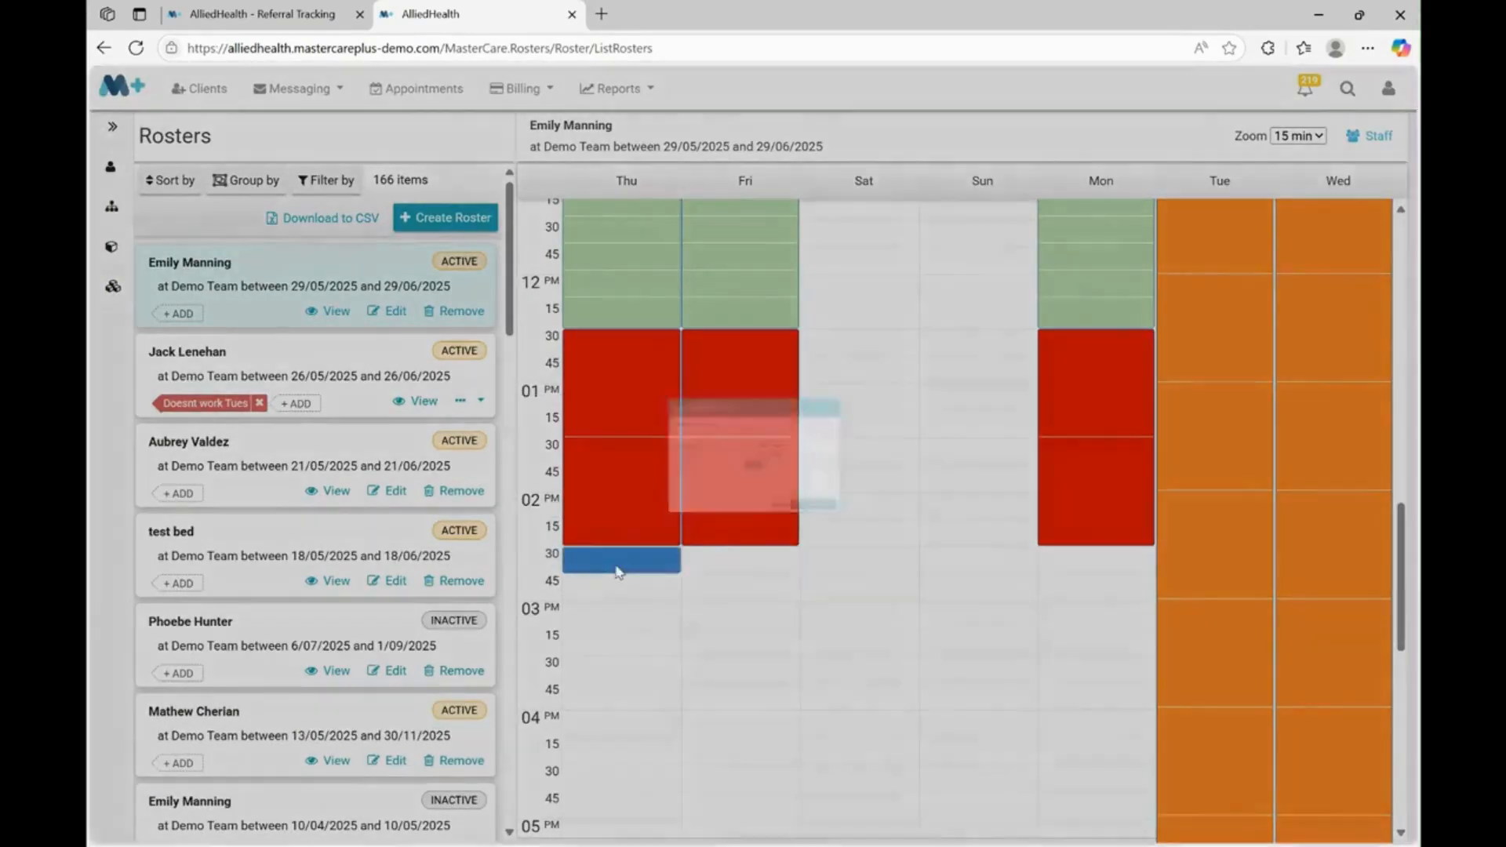
pyautogui.click(937, 398)
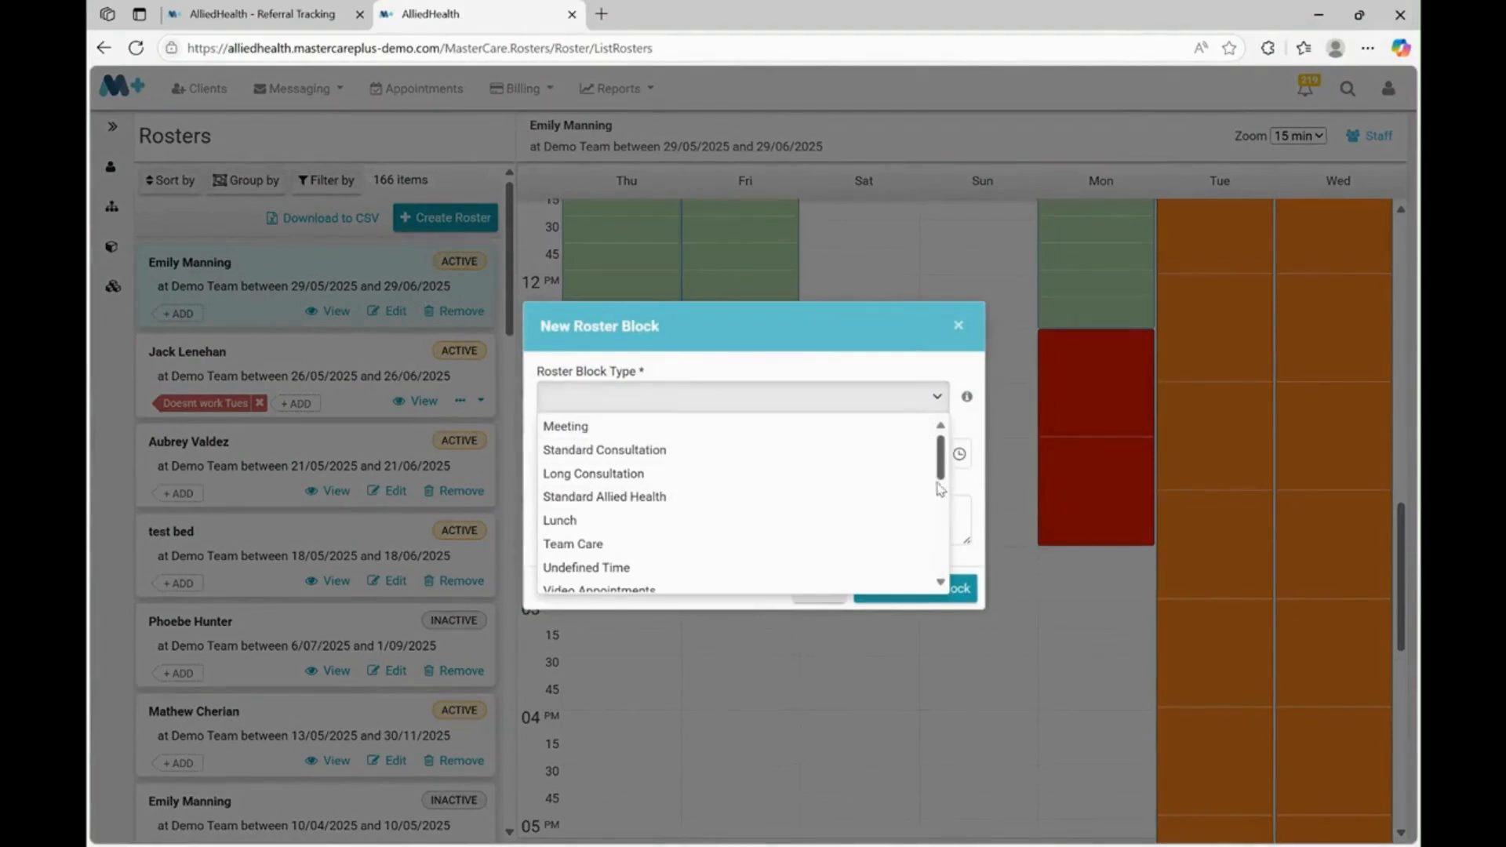
pyautogui.scroll(-5, 940, 491)
pyautogui.moveTo(944, 536); pyautogui.dragTo(946, 470)
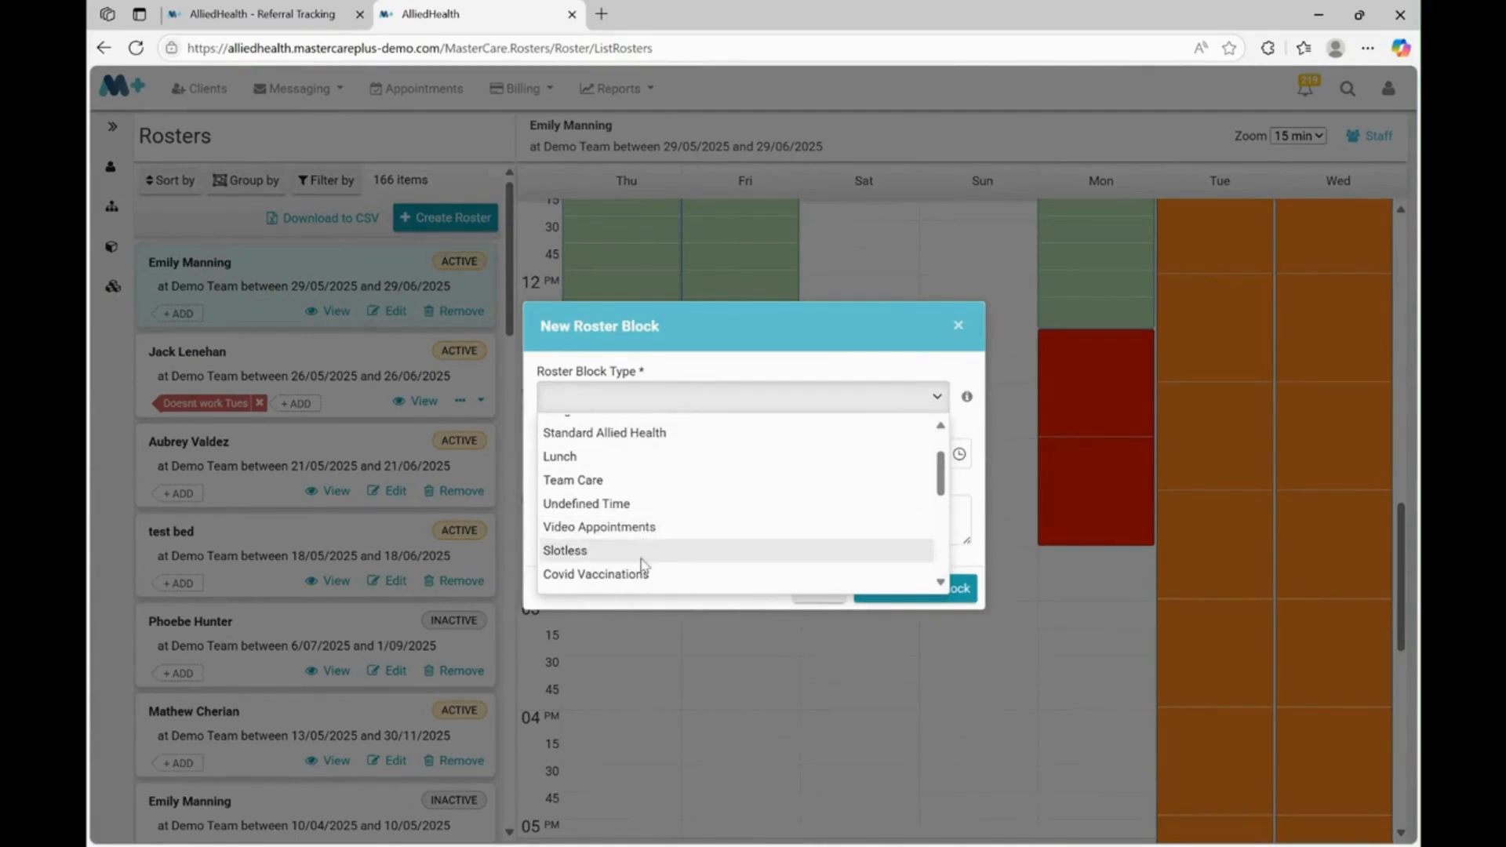
pyautogui.click(641, 482)
pyautogui.click(922, 211)
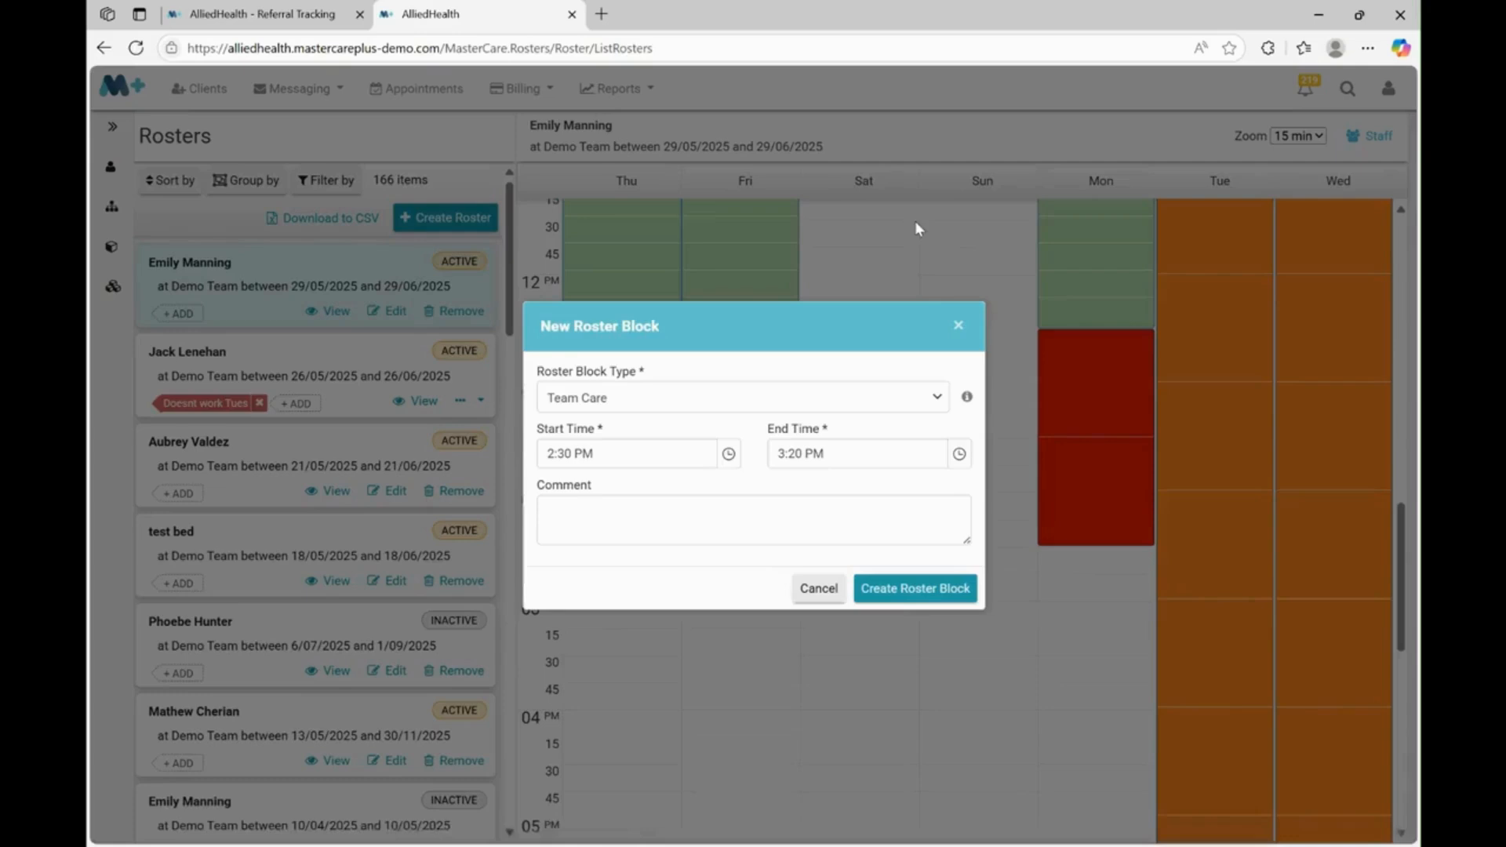
pyautogui.click(959, 457)
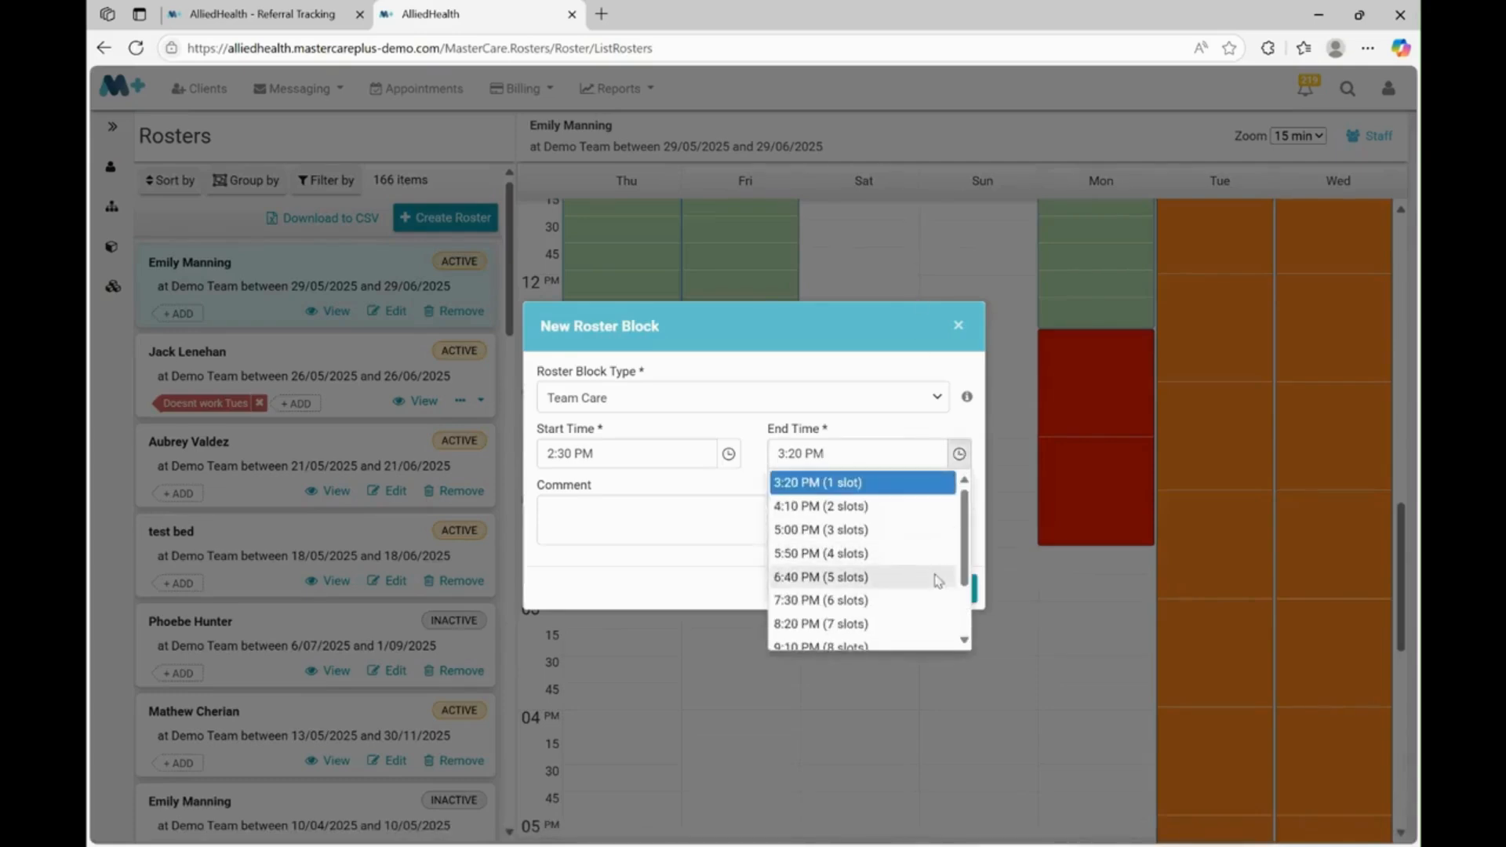
pyautogui.click(900, 532)
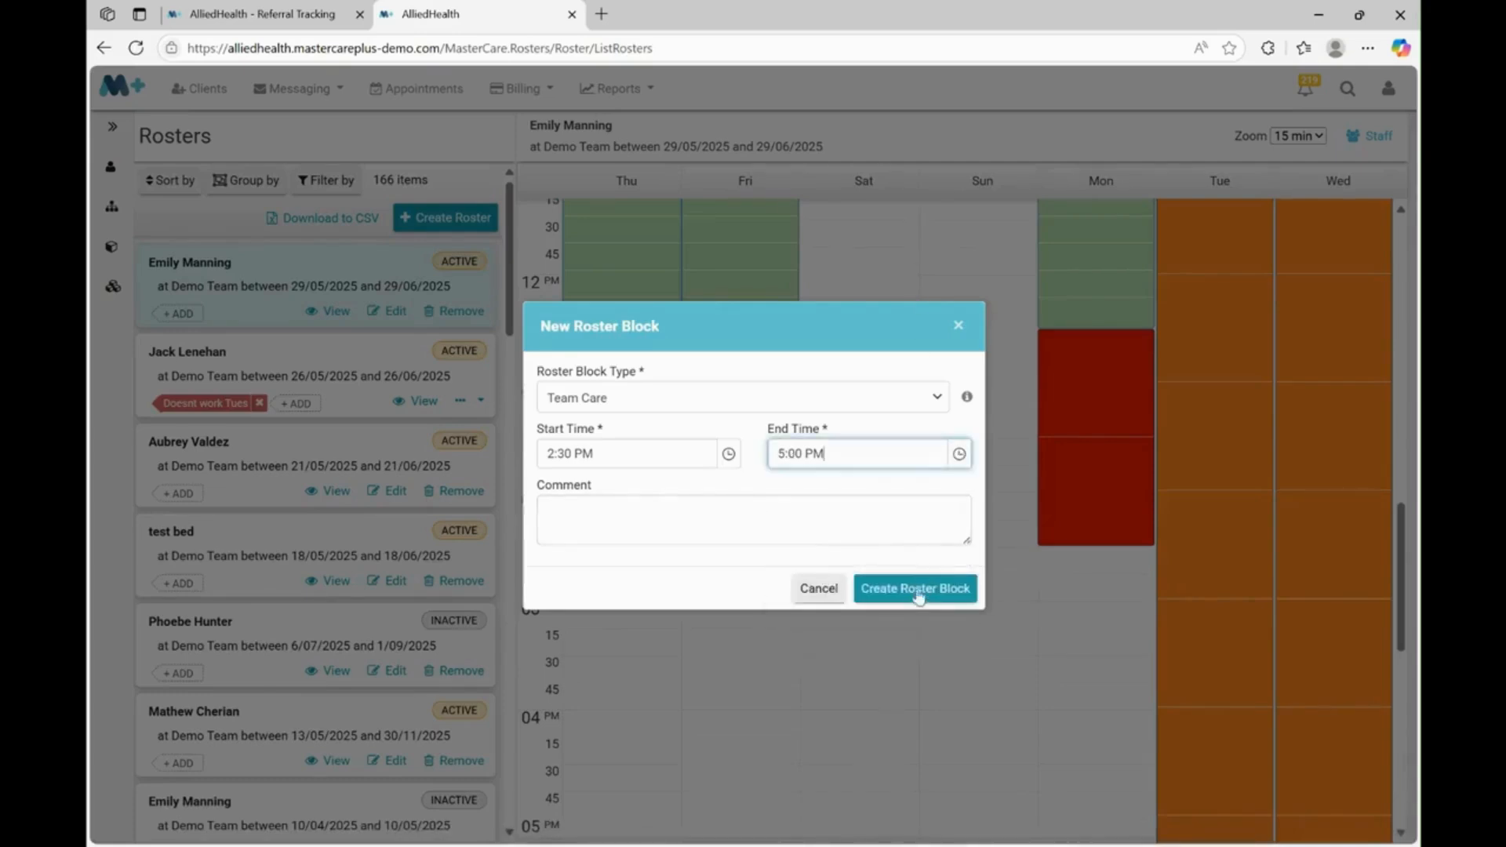
pyautogui.click(915, 594)
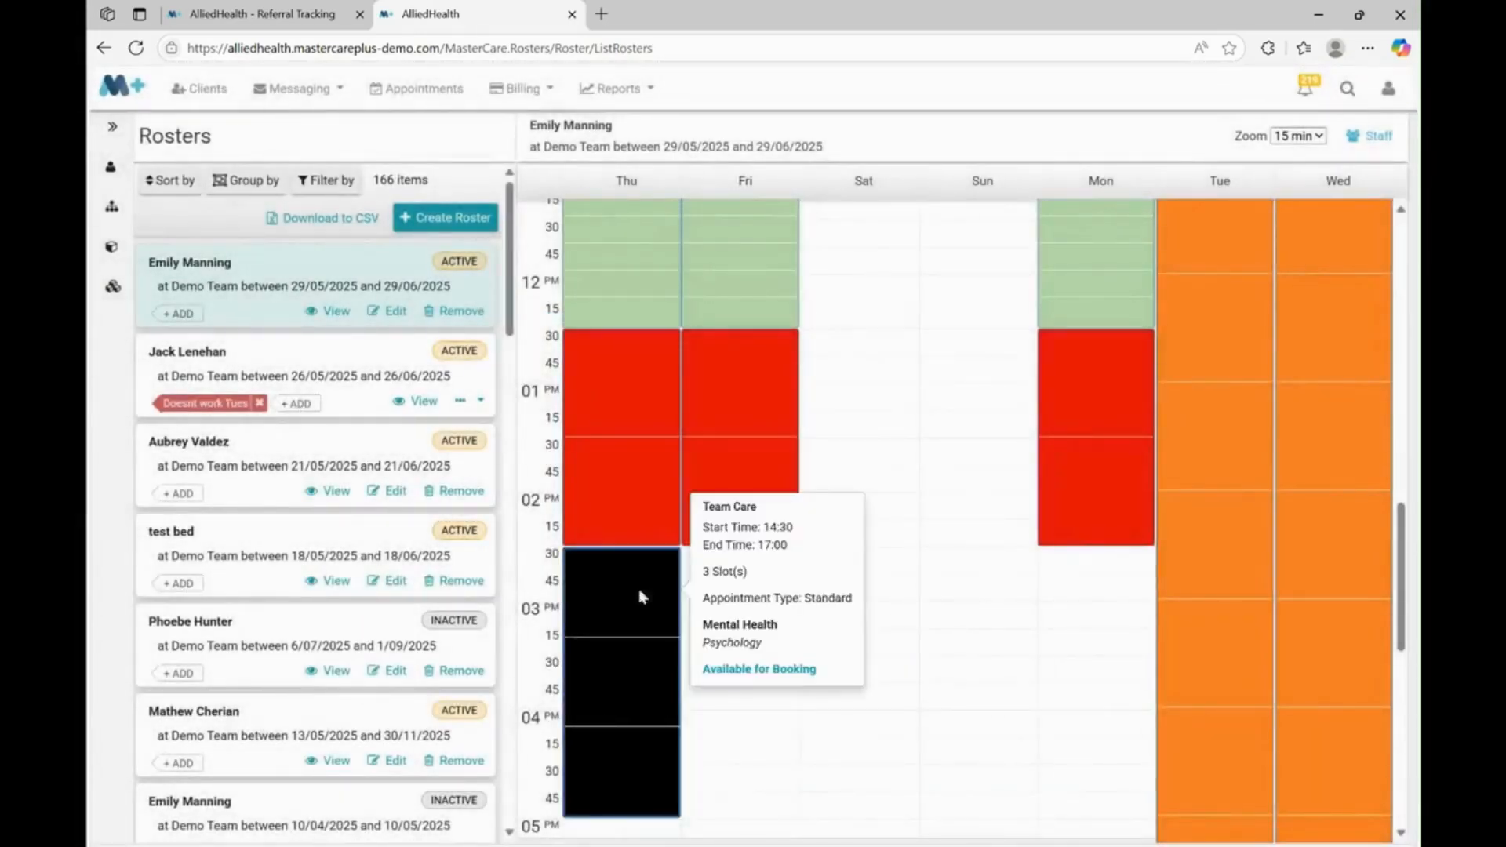
# Copy Thursday's Team Care block to Friday, starting at 2:30 PM
pyautogui.rightClick(647, 604)
pyautogui.click(659, 598)
pyautogui.rightClick(726, 576)
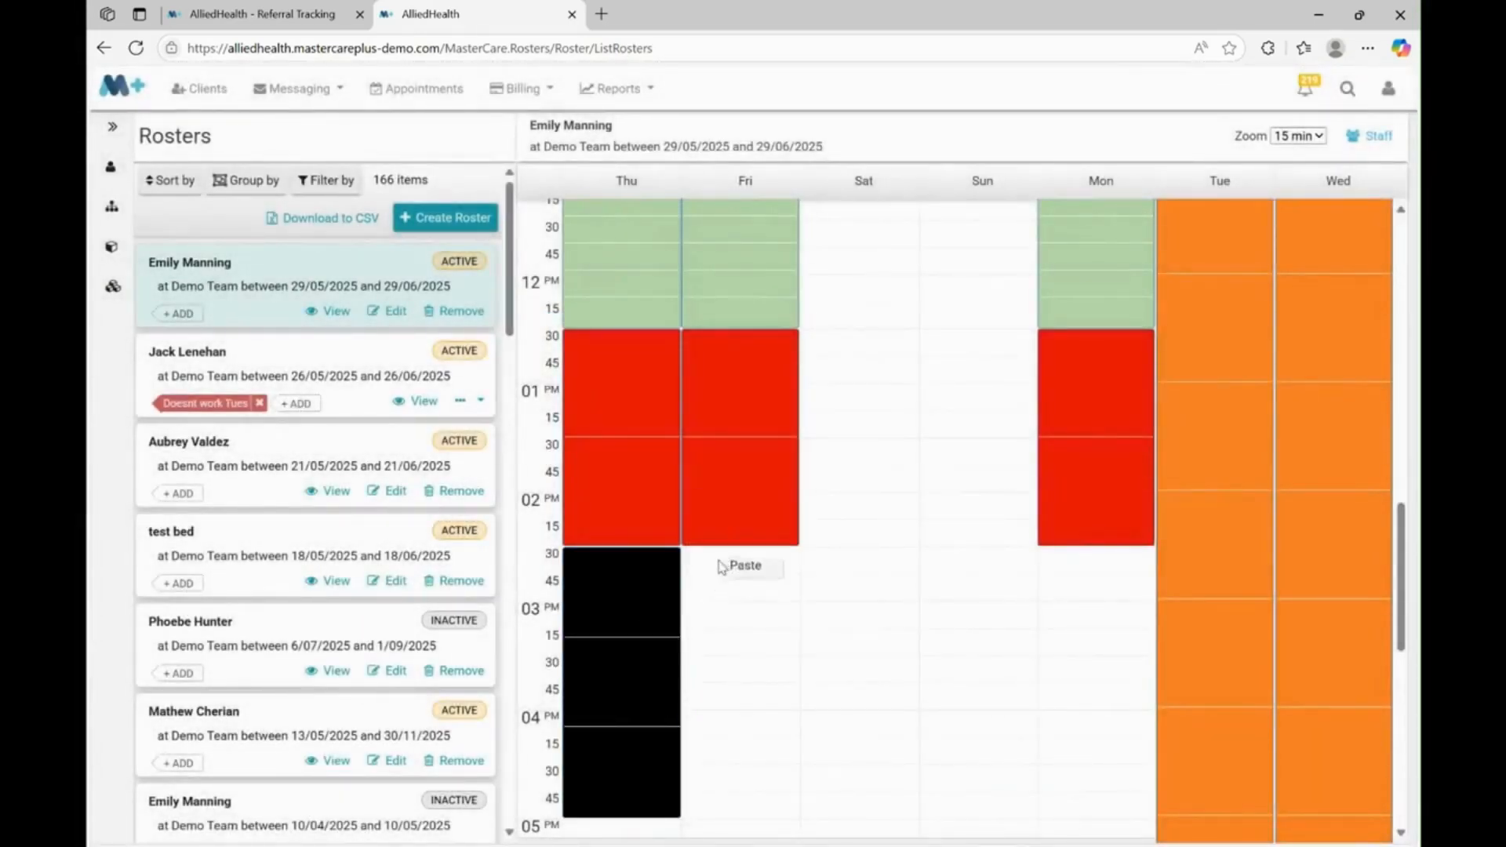
pyautogui.click(739, 566)
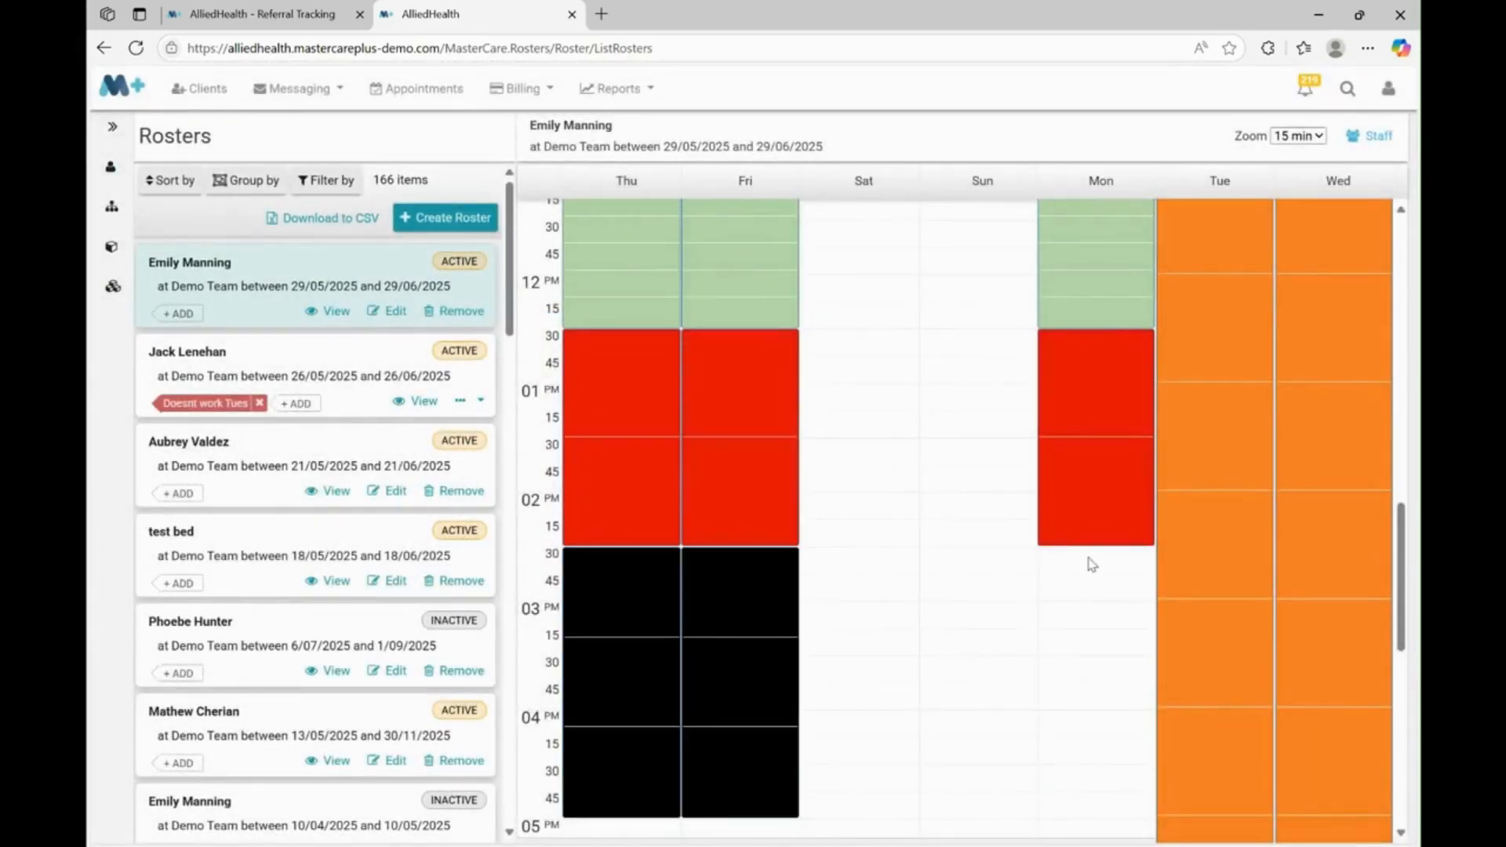
# Create a Long Consultation roster block on Monday from 2:30 PM to 4:30 PM
pyautogui.click(1092, 567)
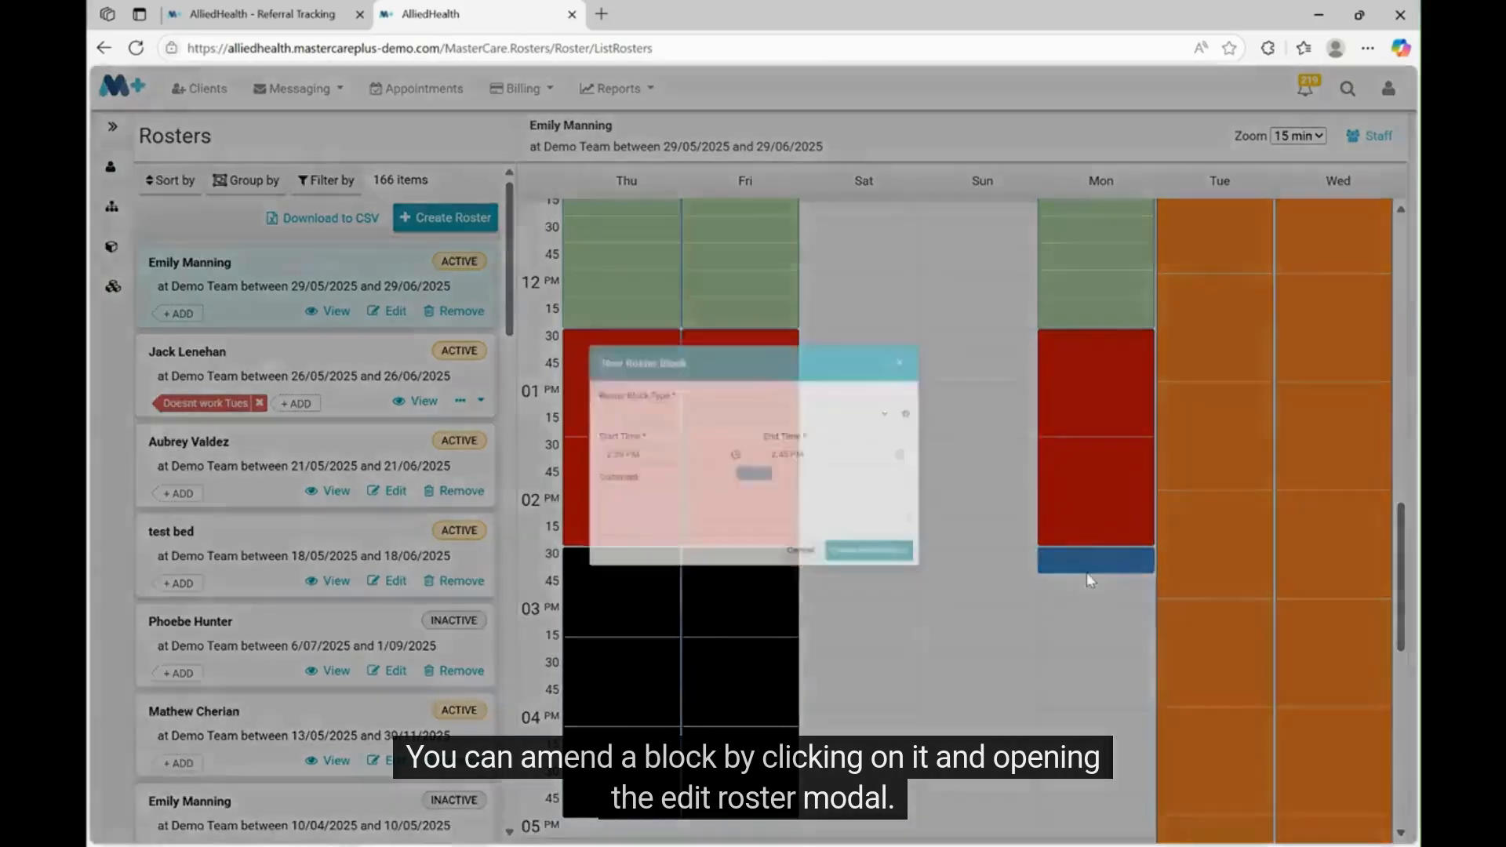
pyautogui.click(944, 416)
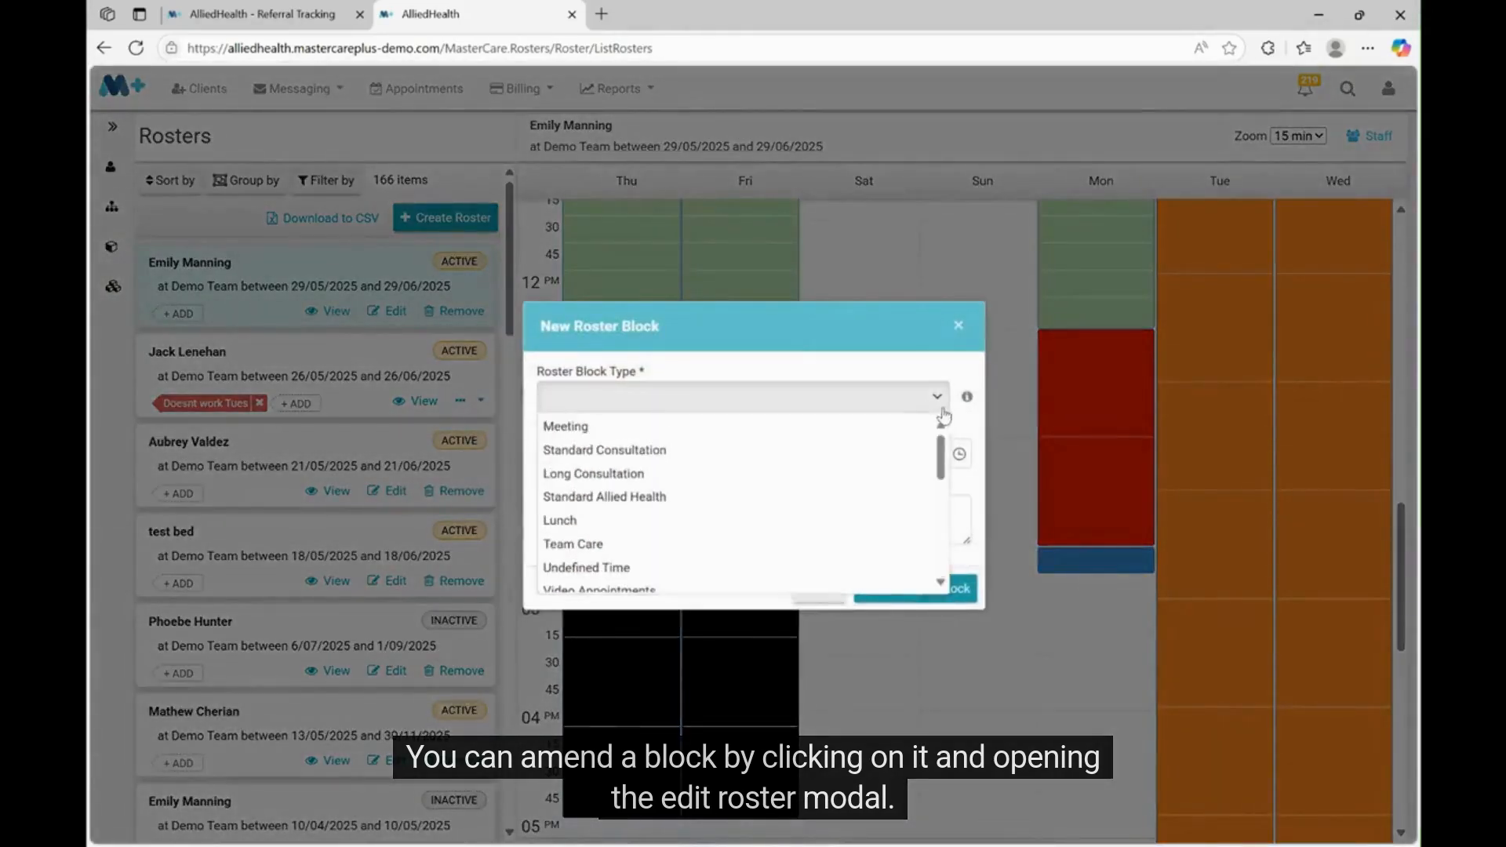
pyautogui.click(834, 474)
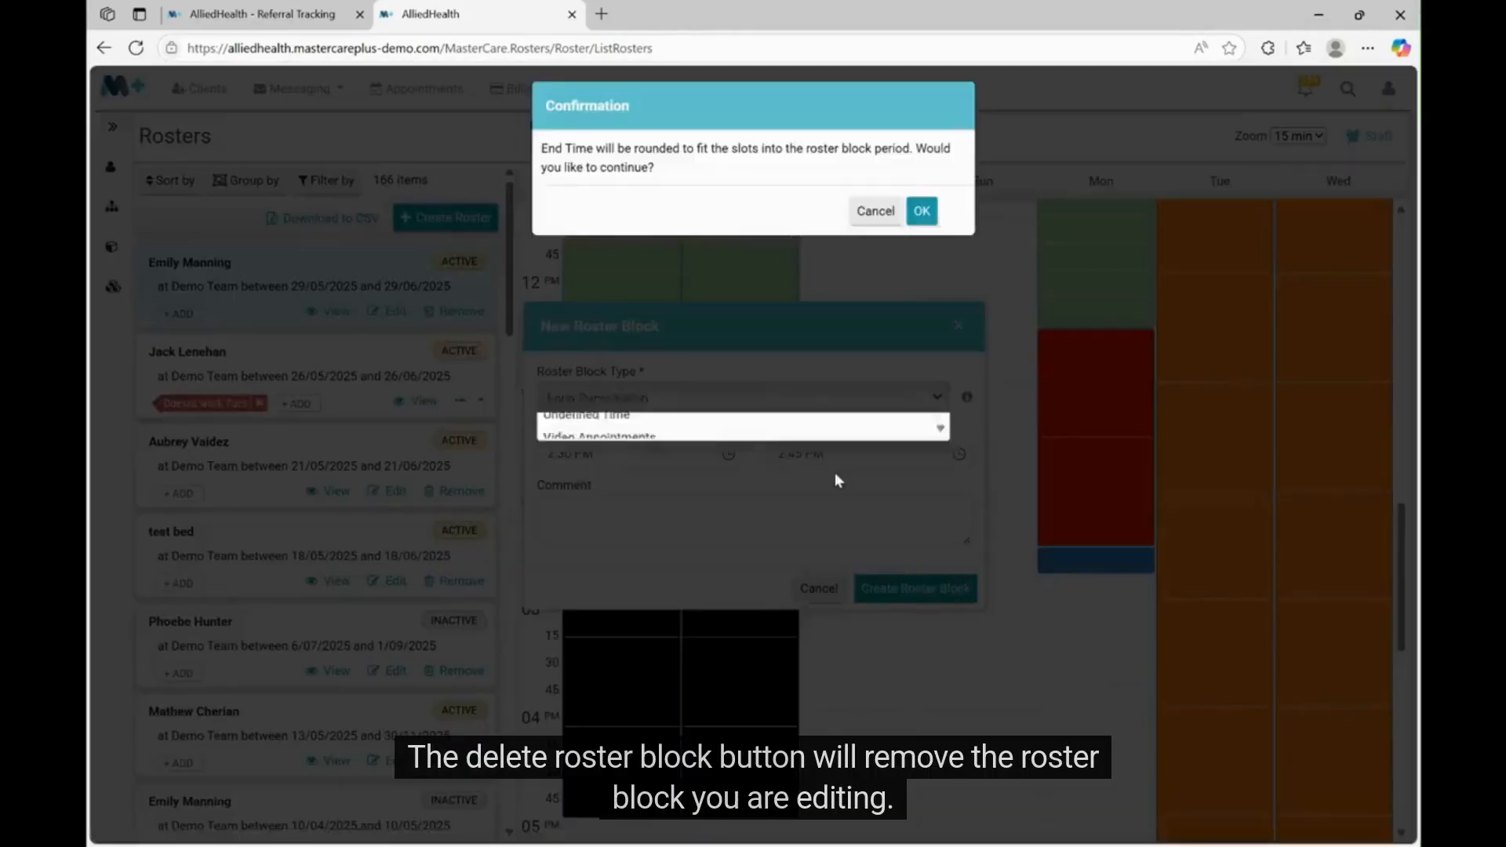
pyautogui.click(921, 210)
pyautogui.click(964, 459)
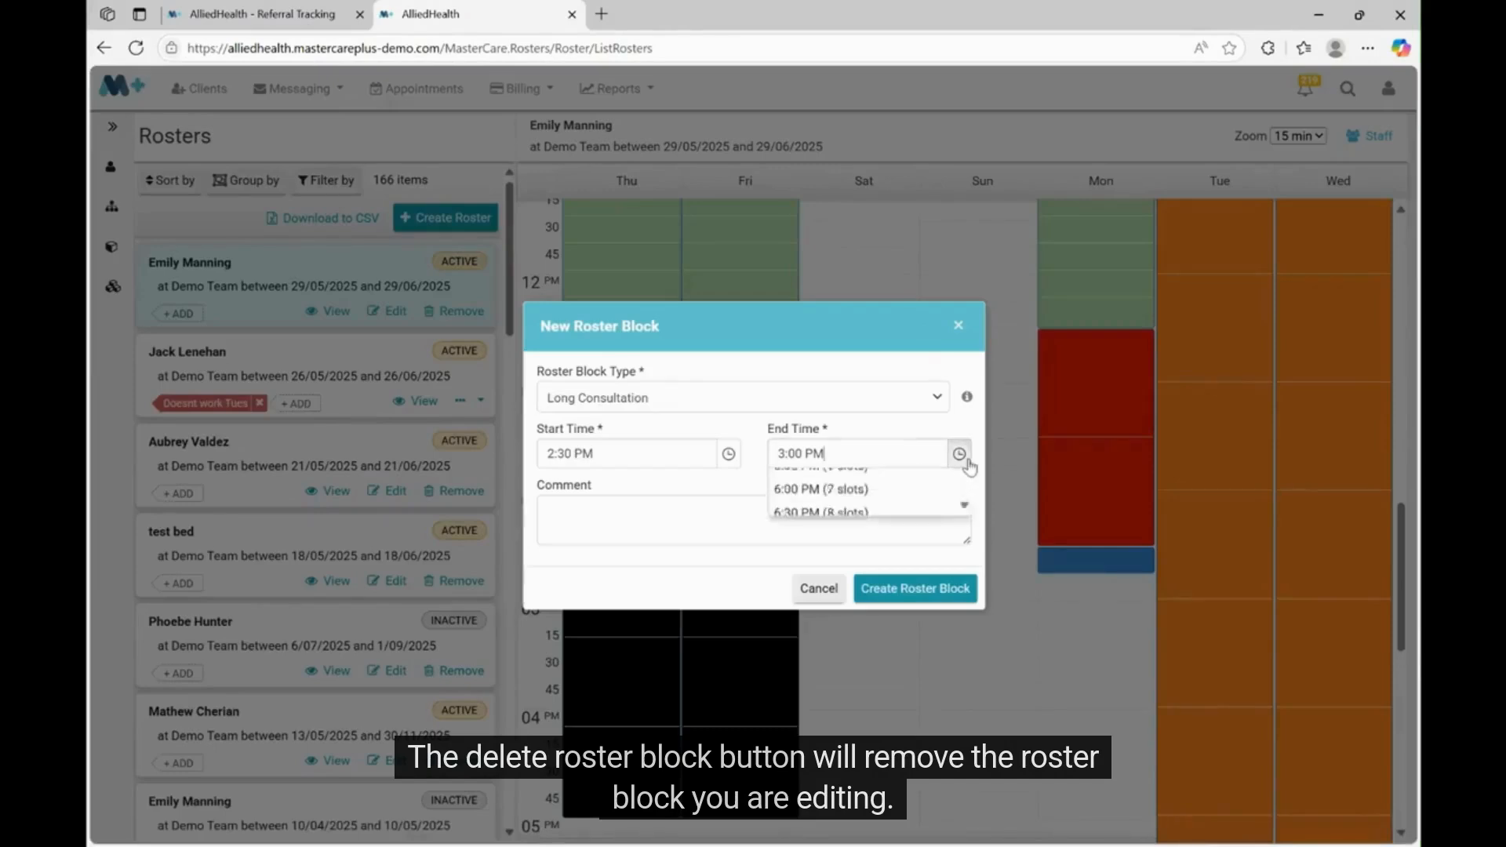
pyautogui.click(924, 554)
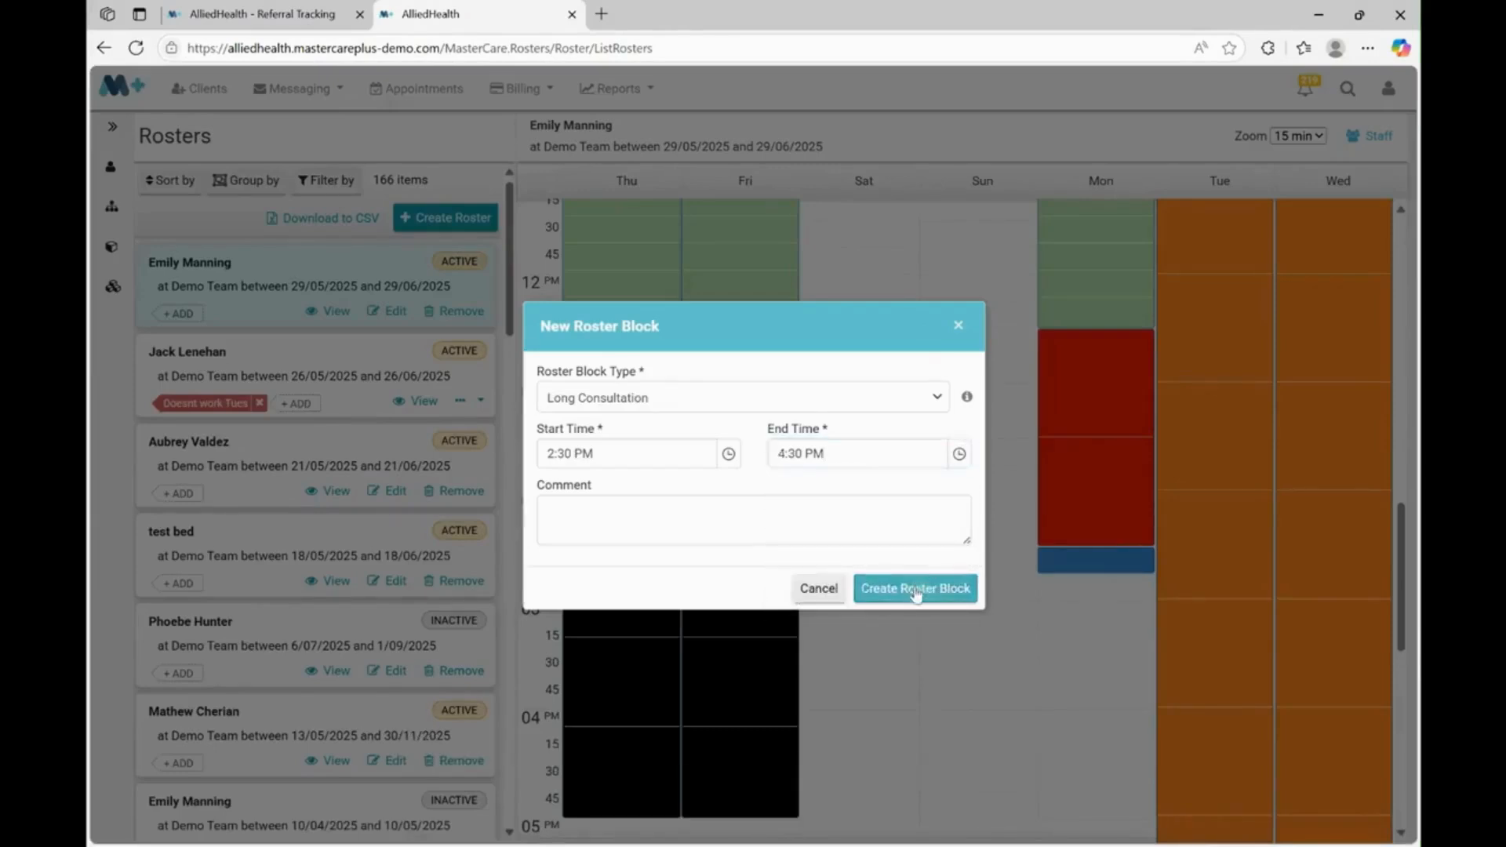
pyautogui.click(916, 589)
pyautogui.scroll(-1, 1401, 612)
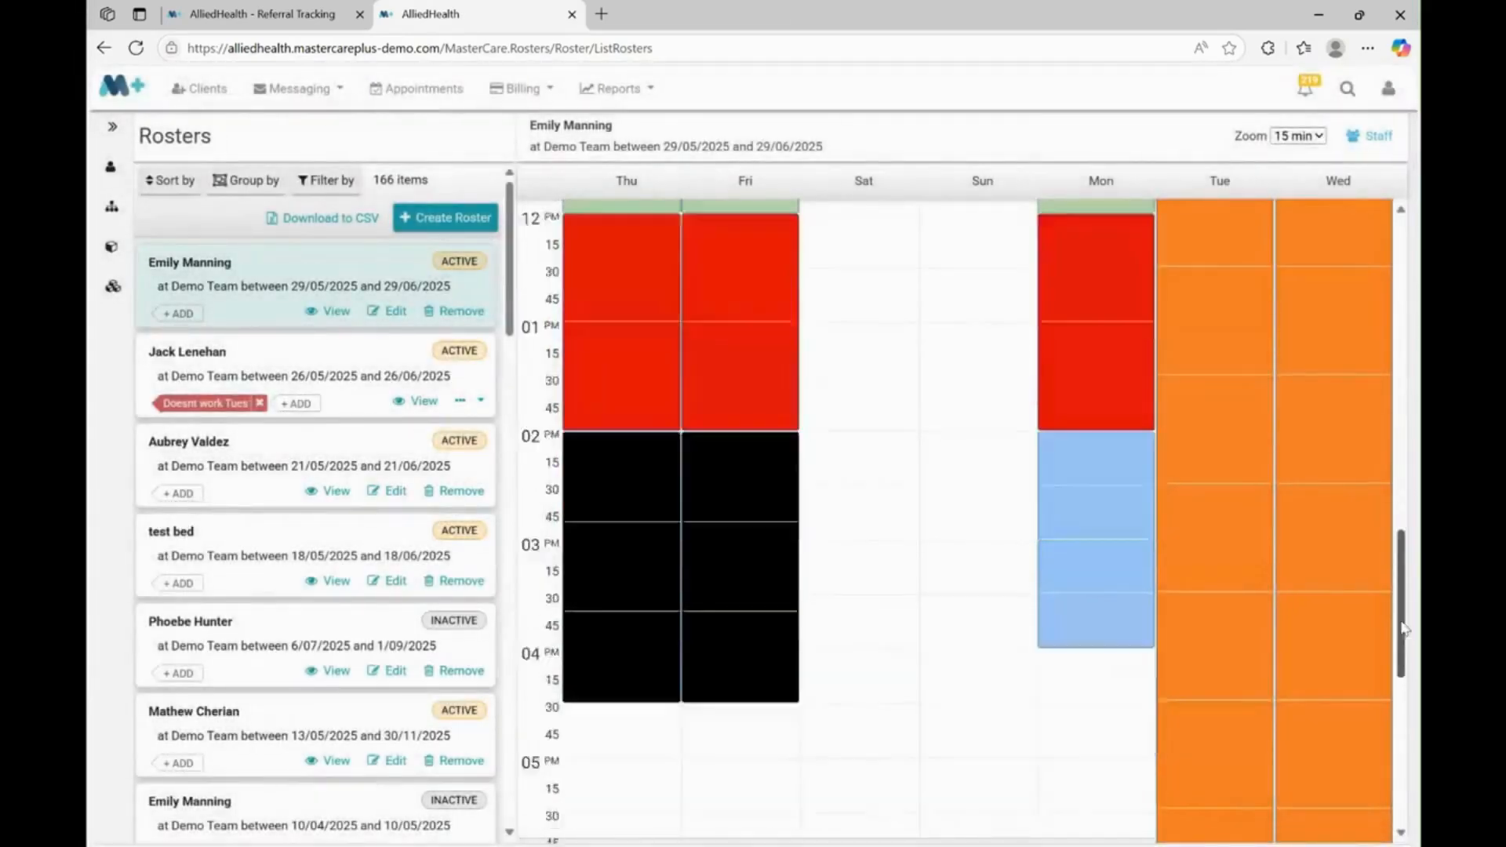
# Delete the Video Appointments roster blocks on Tuesday and Wednesday
pyautogui.moveTo(1402, 628); pyautogui.dragTo(1382, 469)
pyautogui.scroll(-3, 1382, 457)
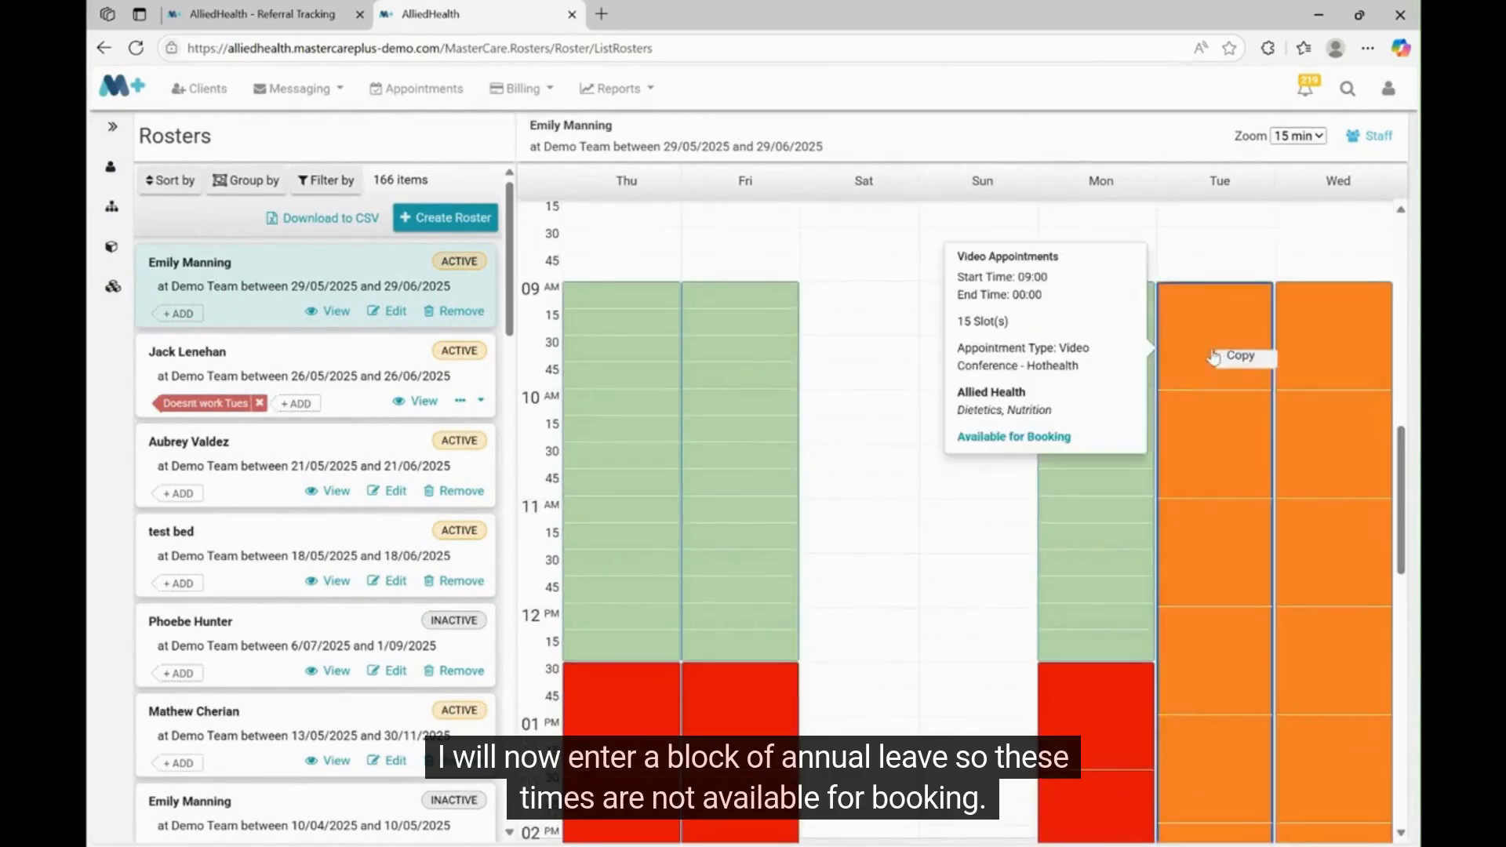
pyautogui.click(1218, 359)
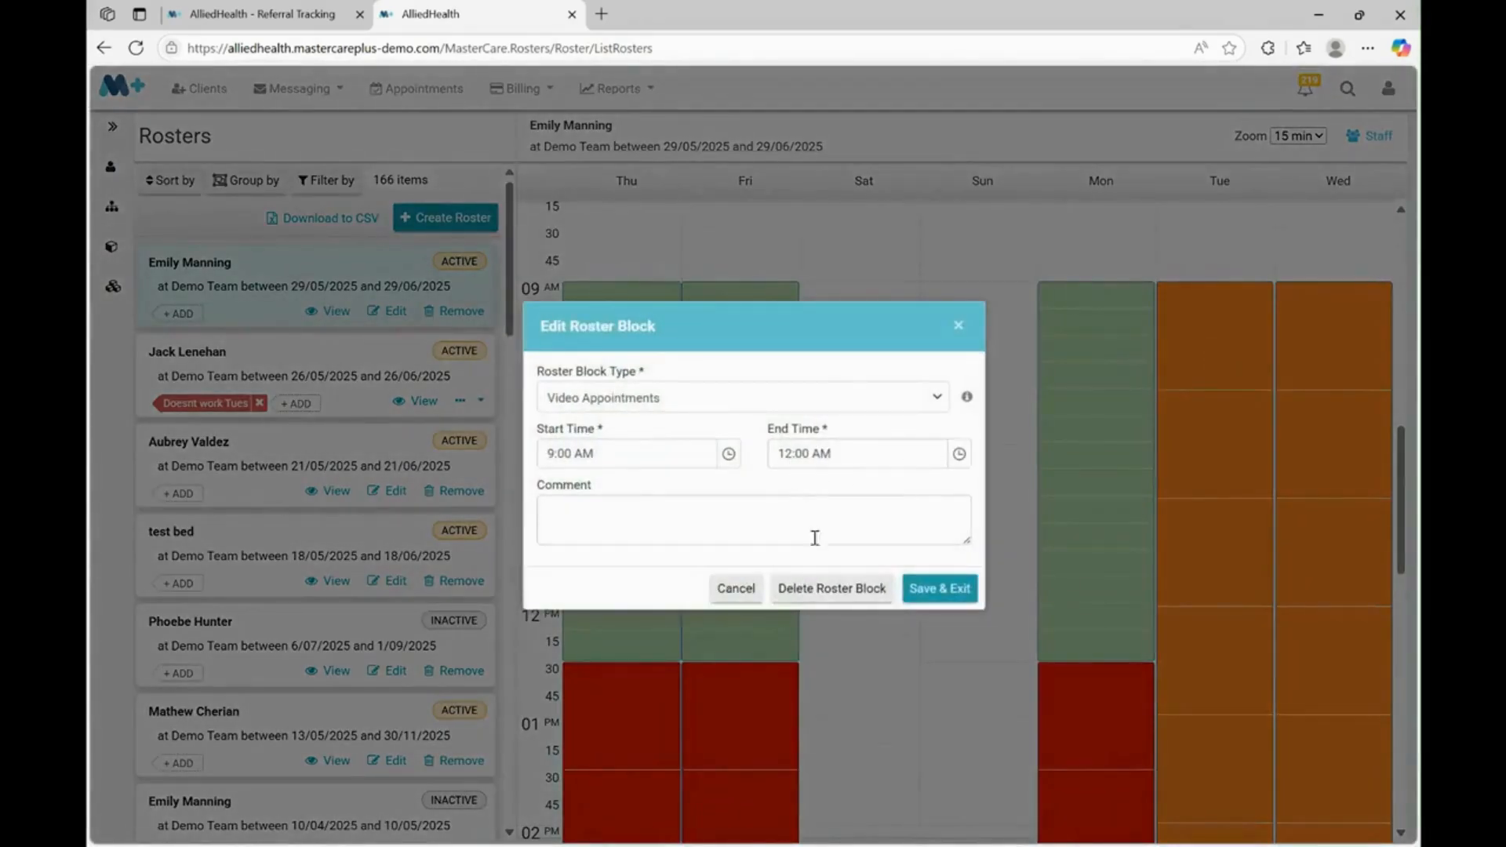
pyautogui.click(832, 588)
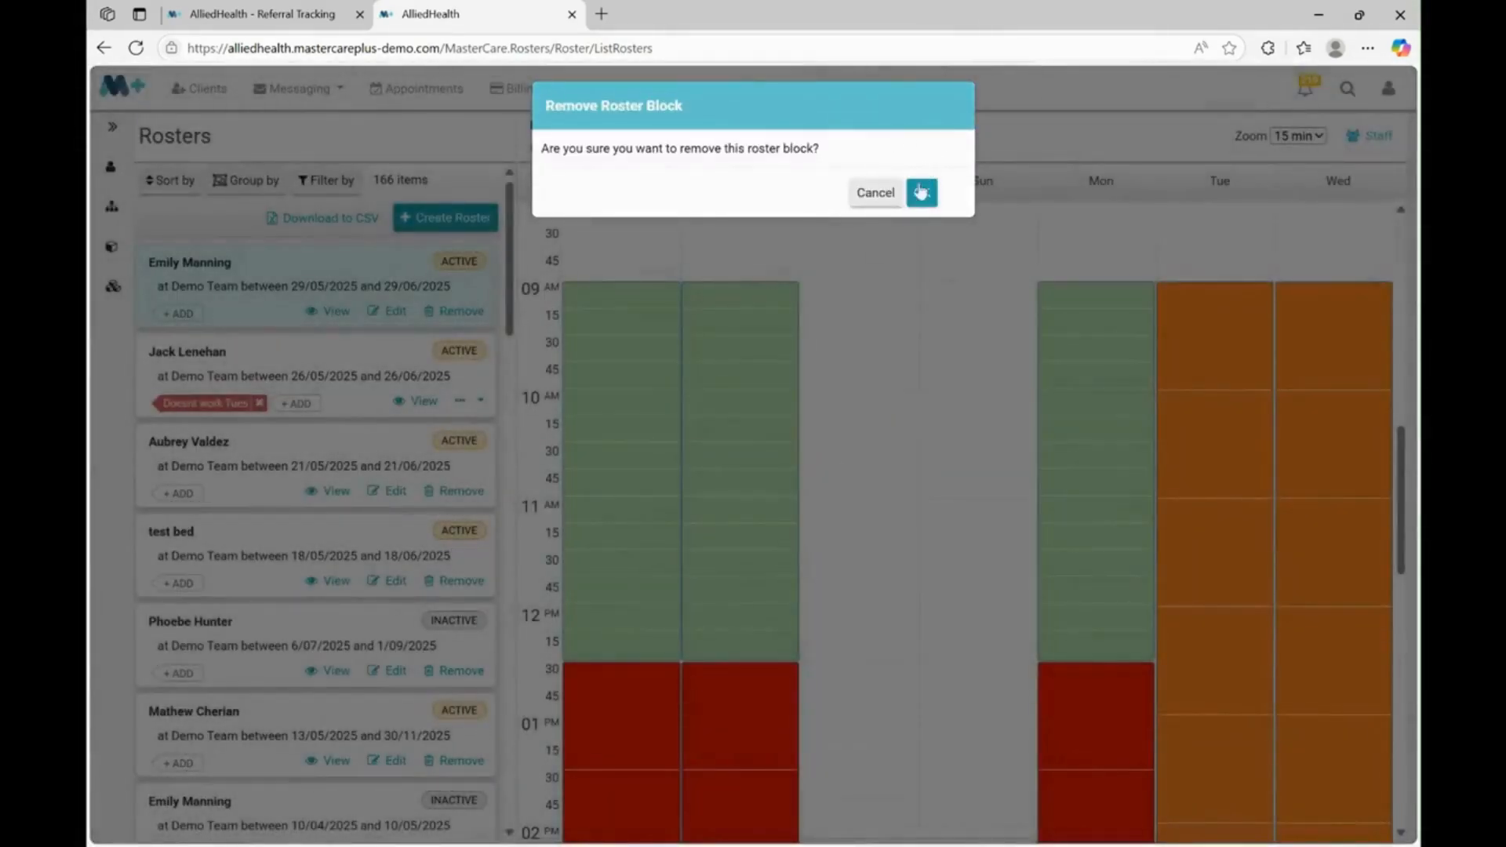
pyautogui.click(921, 191)
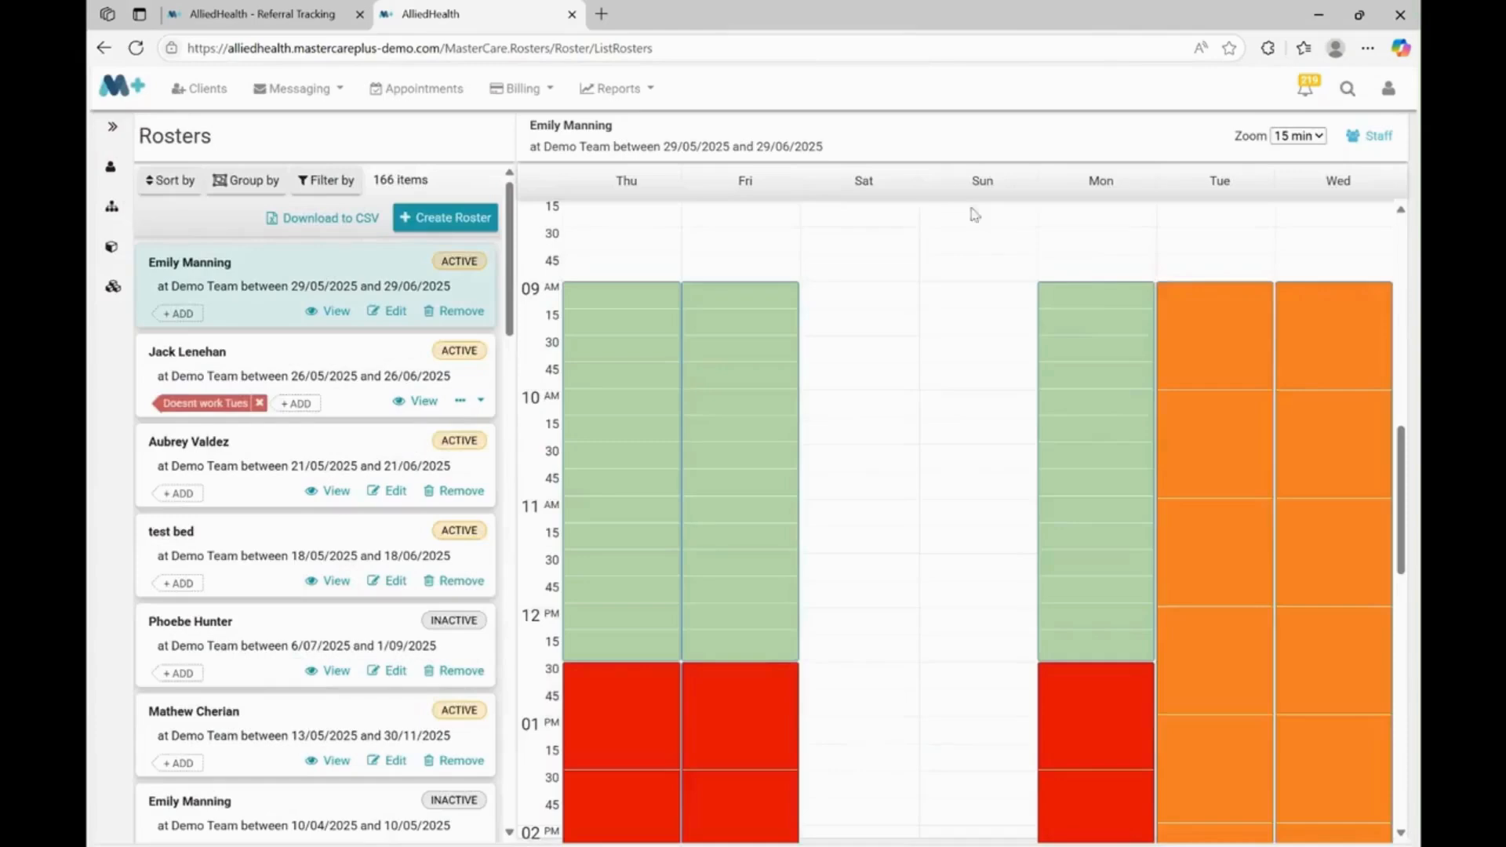
pyautogui.click(1305, 368)
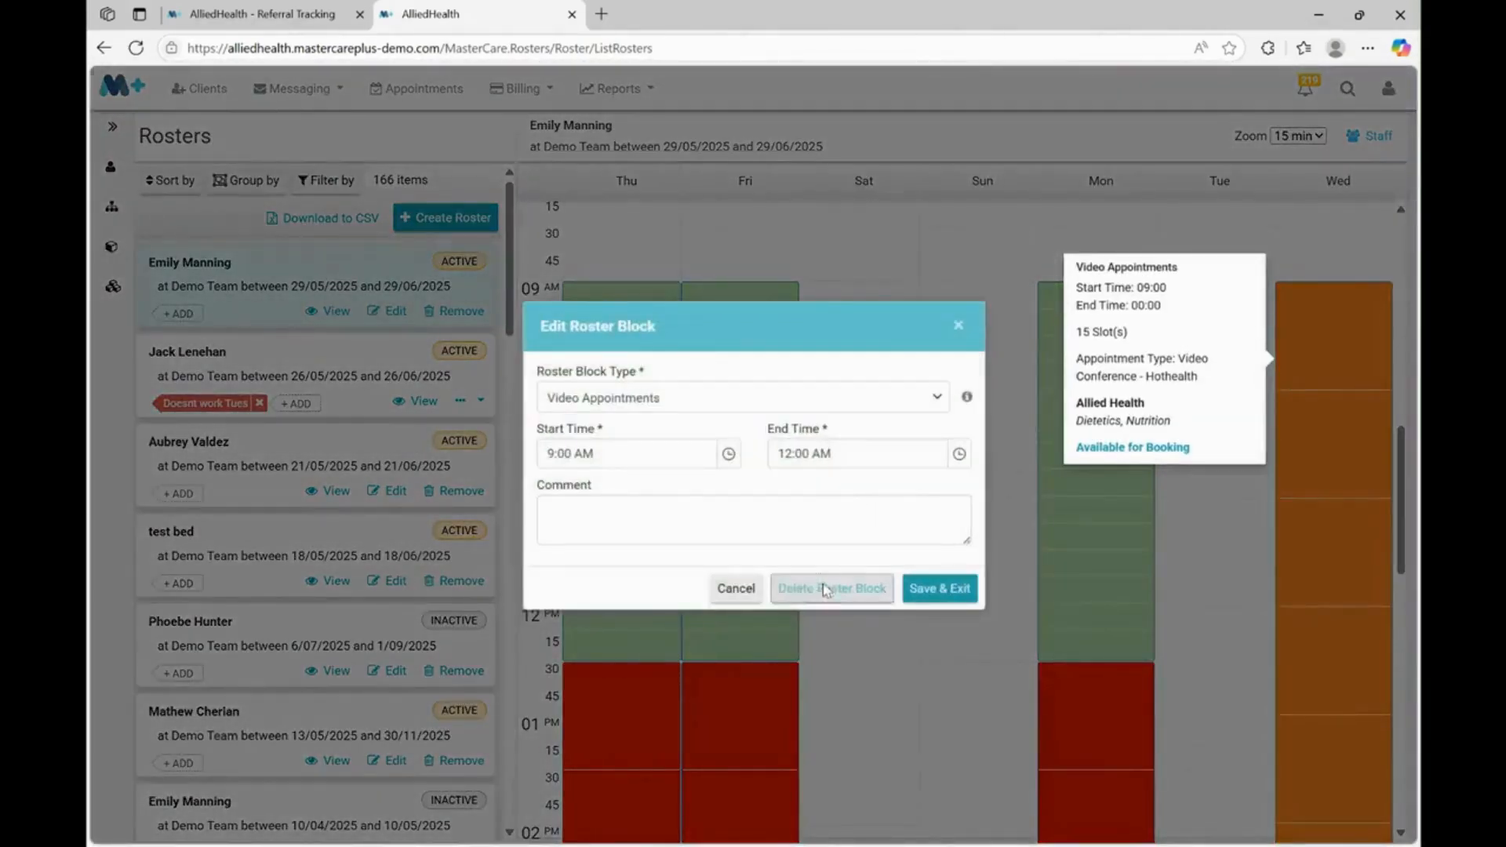
pyautogui.click(832, 588)
pyautogui.click(921, 191)
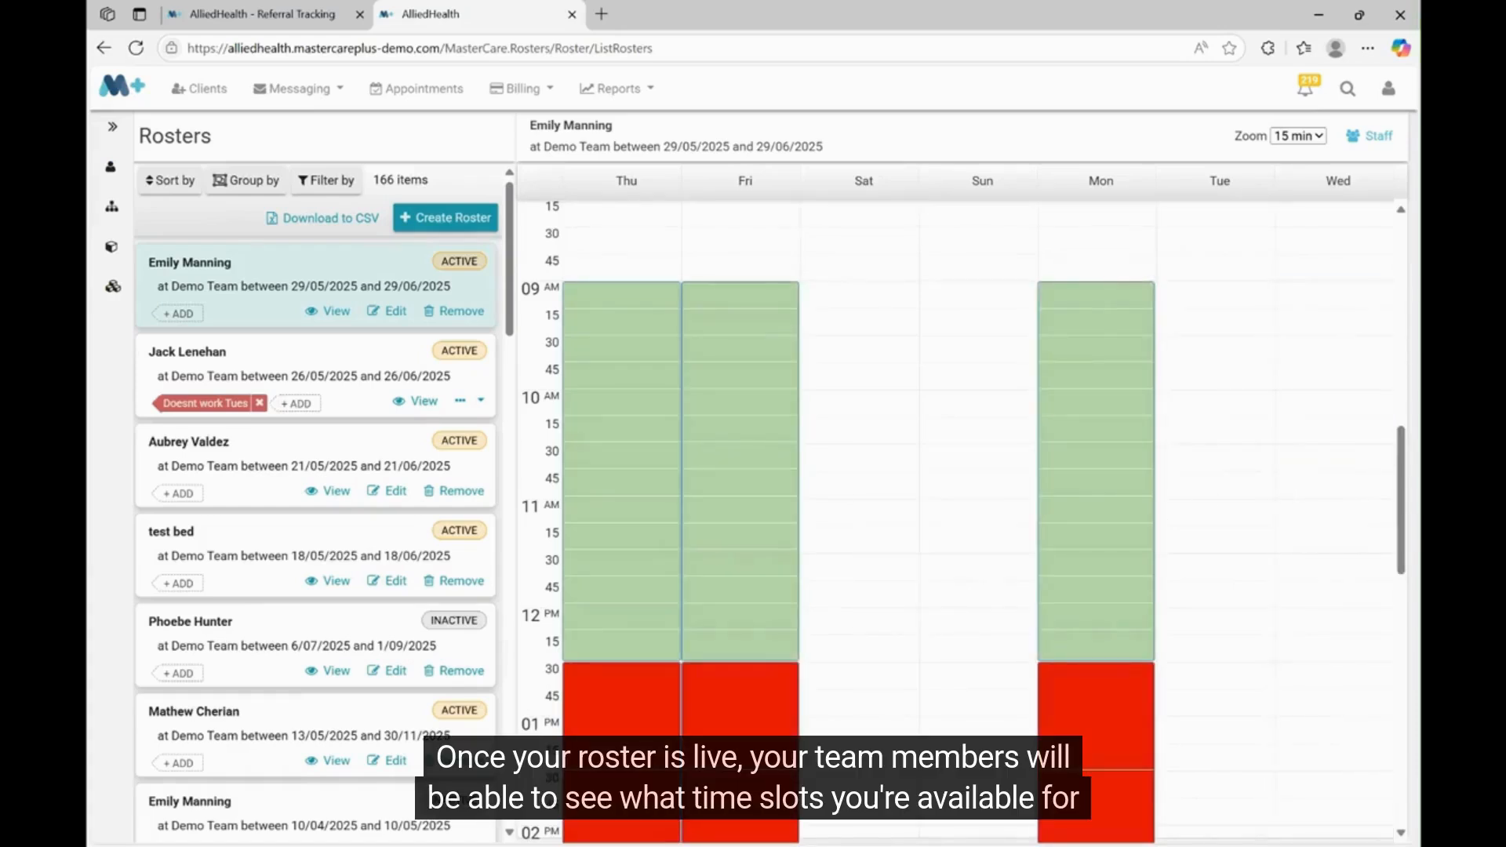
# Create an Annual Leave roster block on Tuesday from 9:00 AM to 5:00 PM
pyautogui.scroll(-1, 1403, 568)
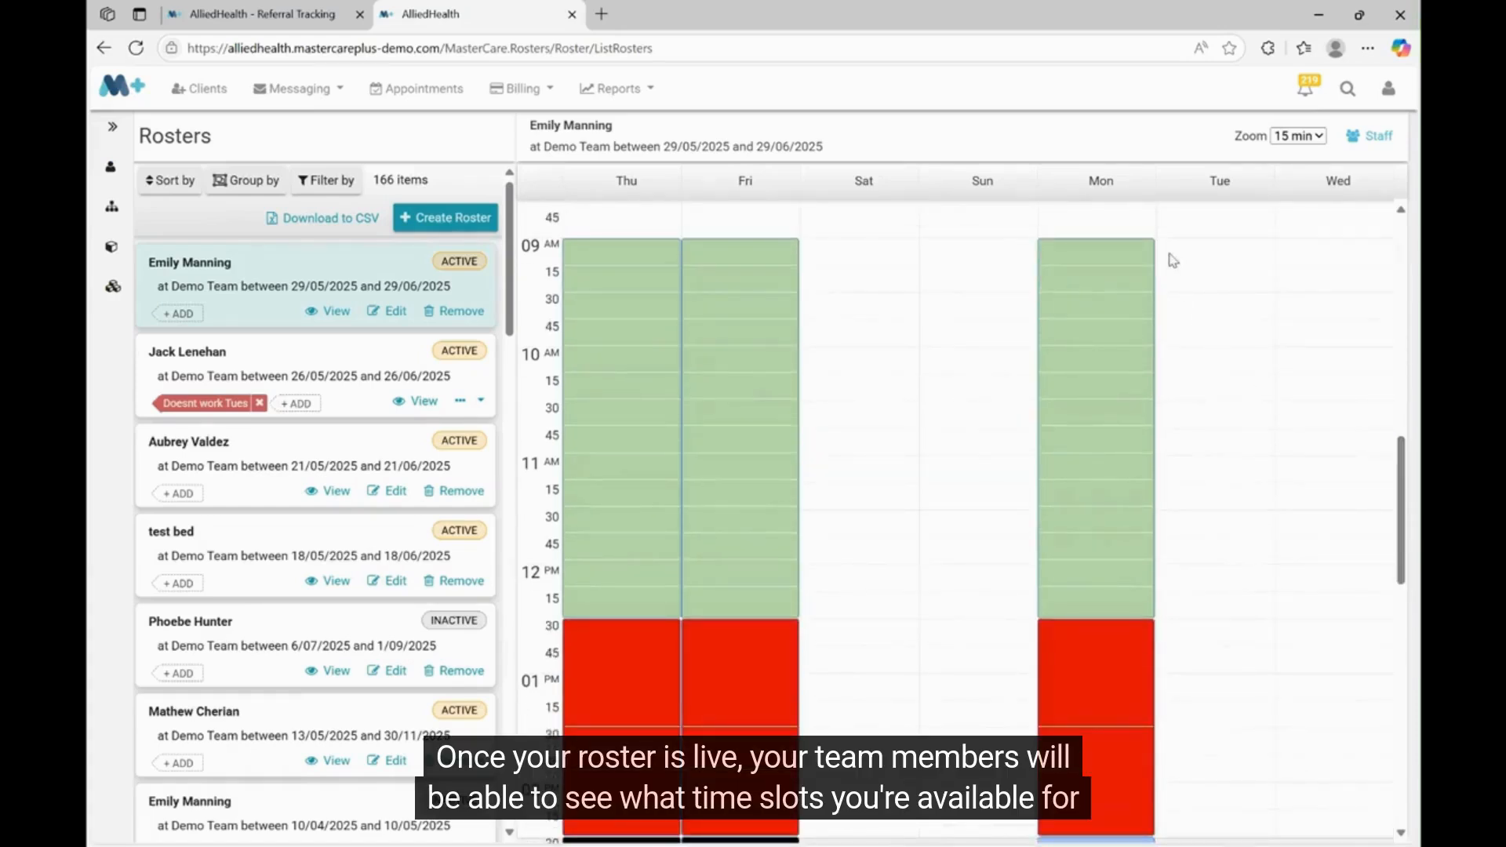
pyautogui.click(1173, 260)
pyautogui.click(931, 412)
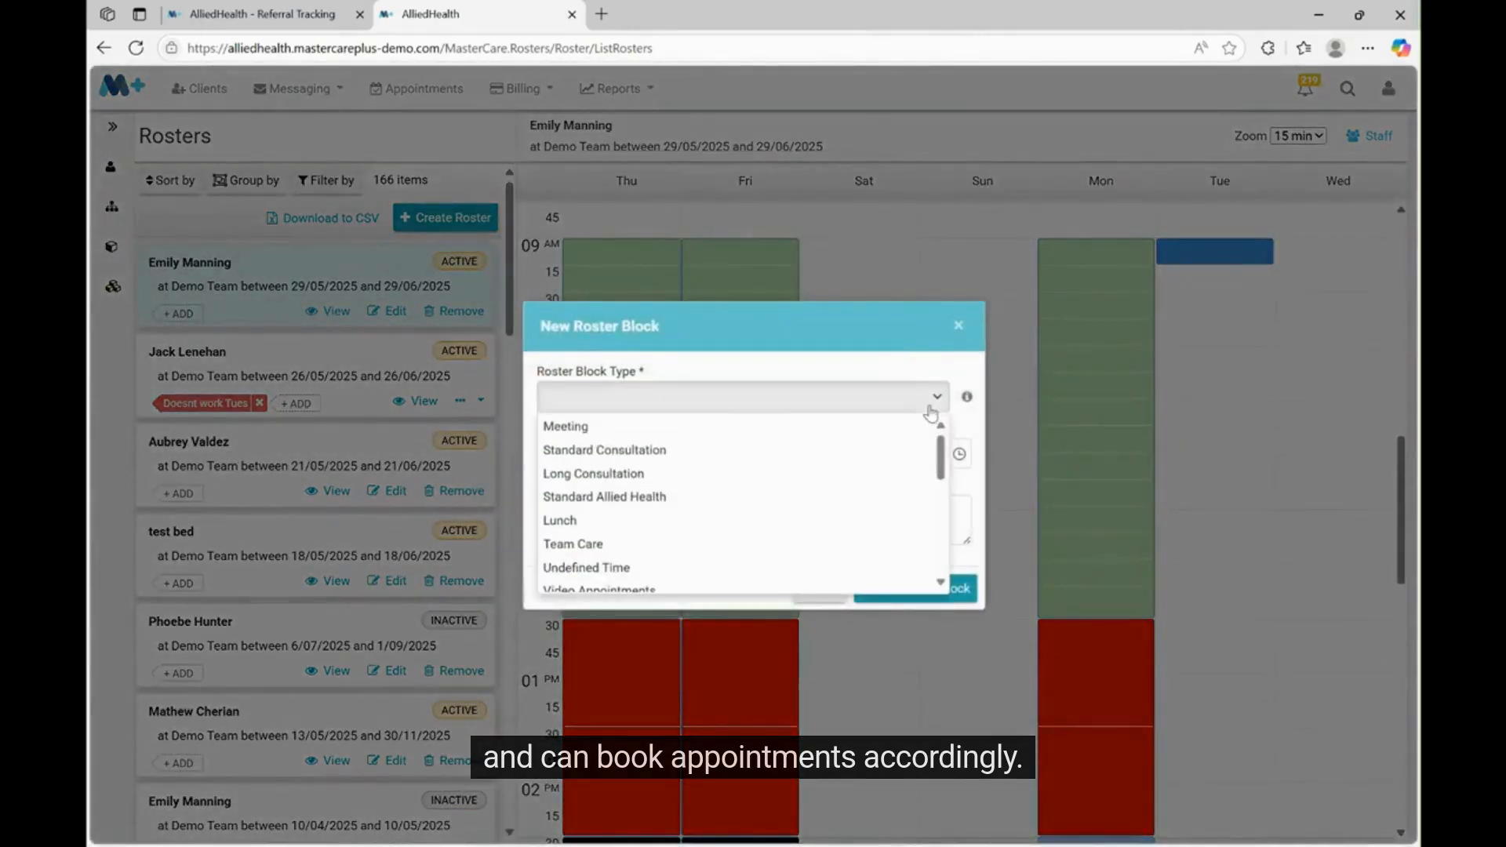
pyautogui.scroll(-5, 945, 471)
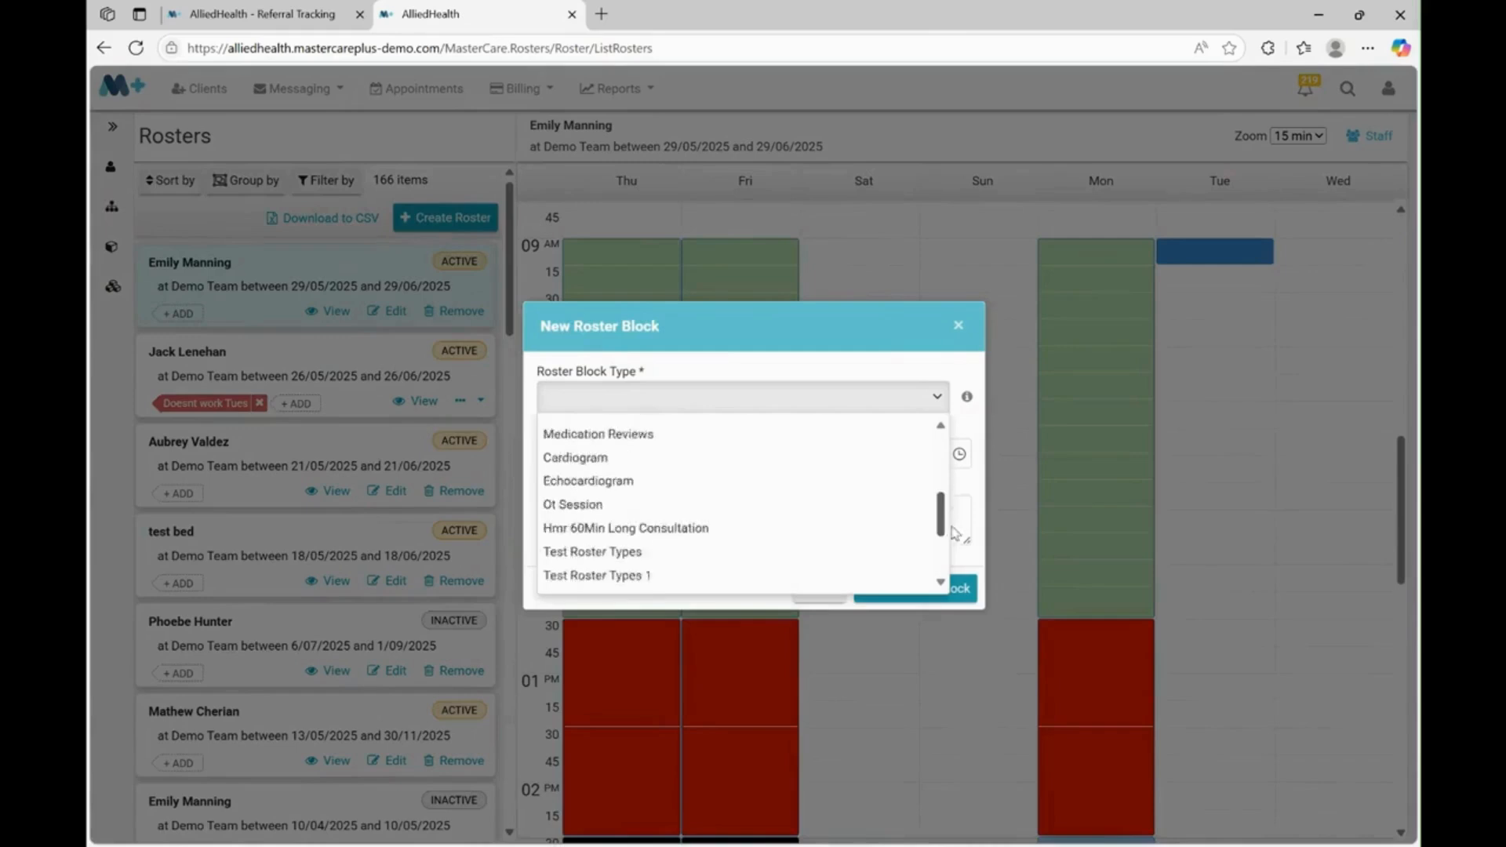
pyautogui.click(745, 492)
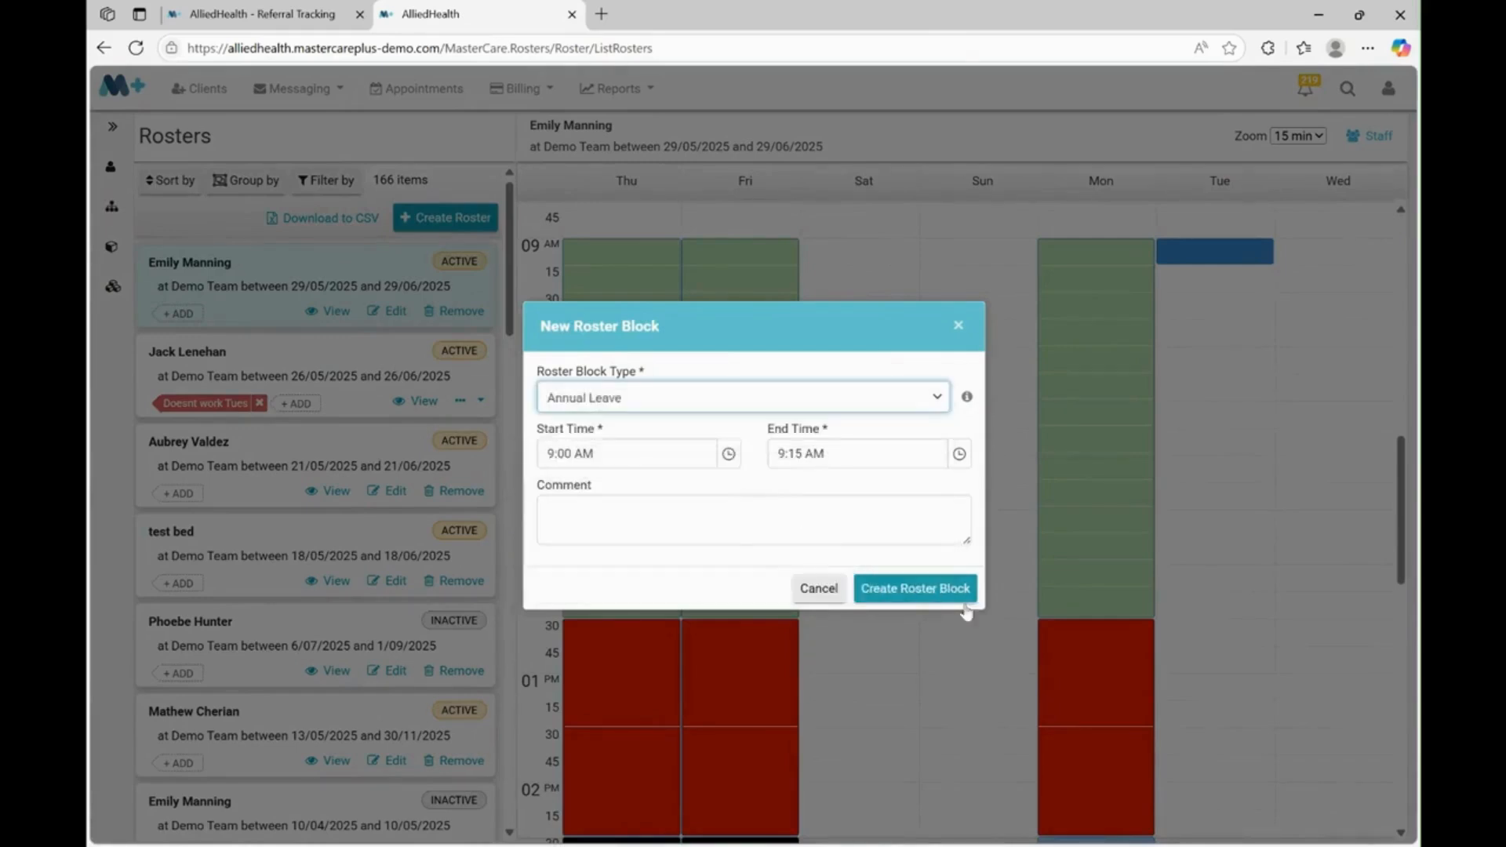
pyautogui.click(959, 454)
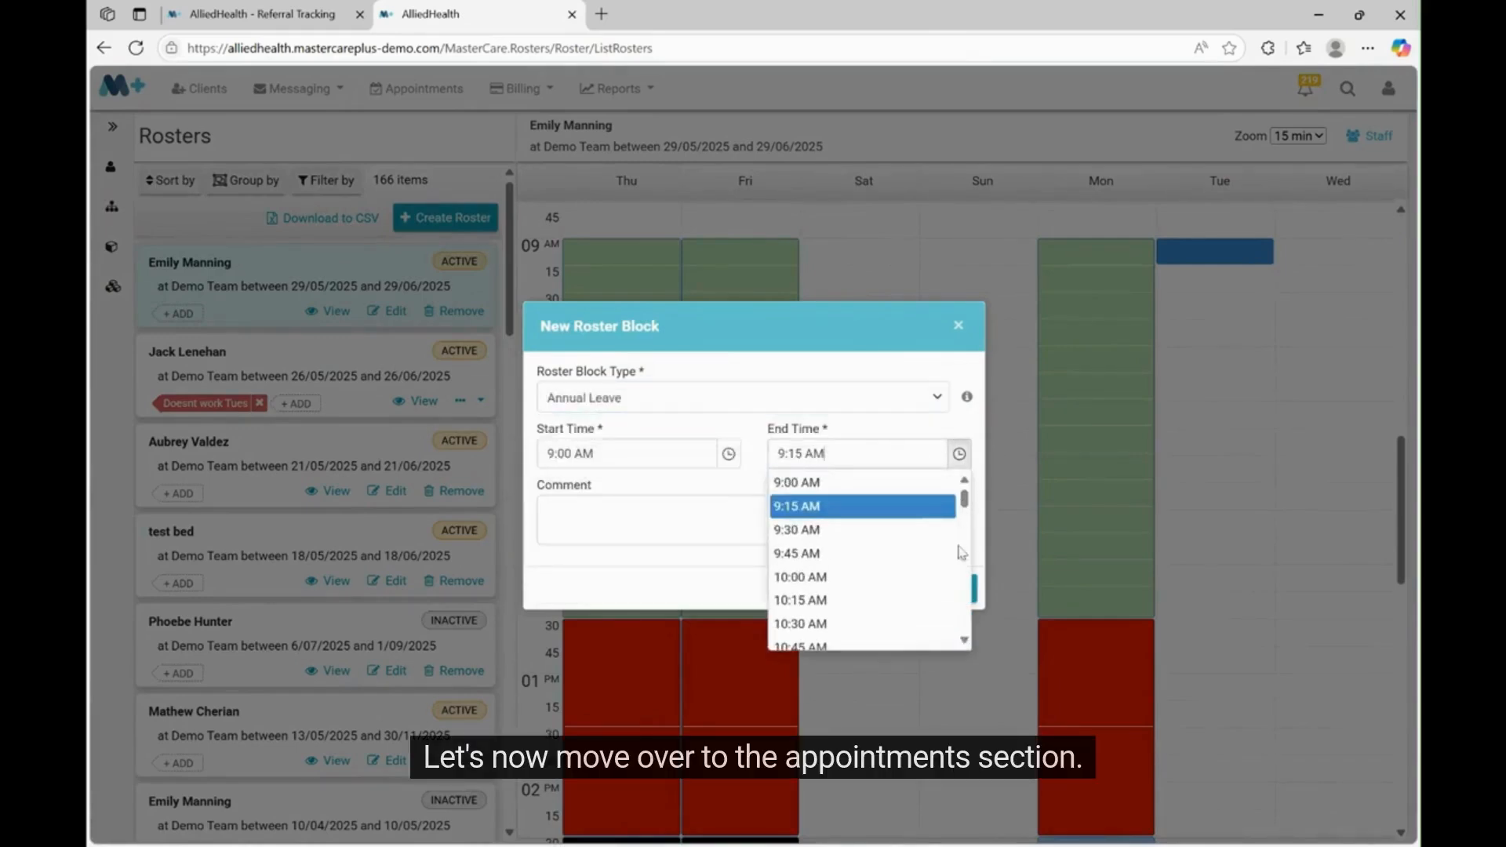
pyautogui.moveTo(965, 502); pyautogui.dragTo(965, 566)
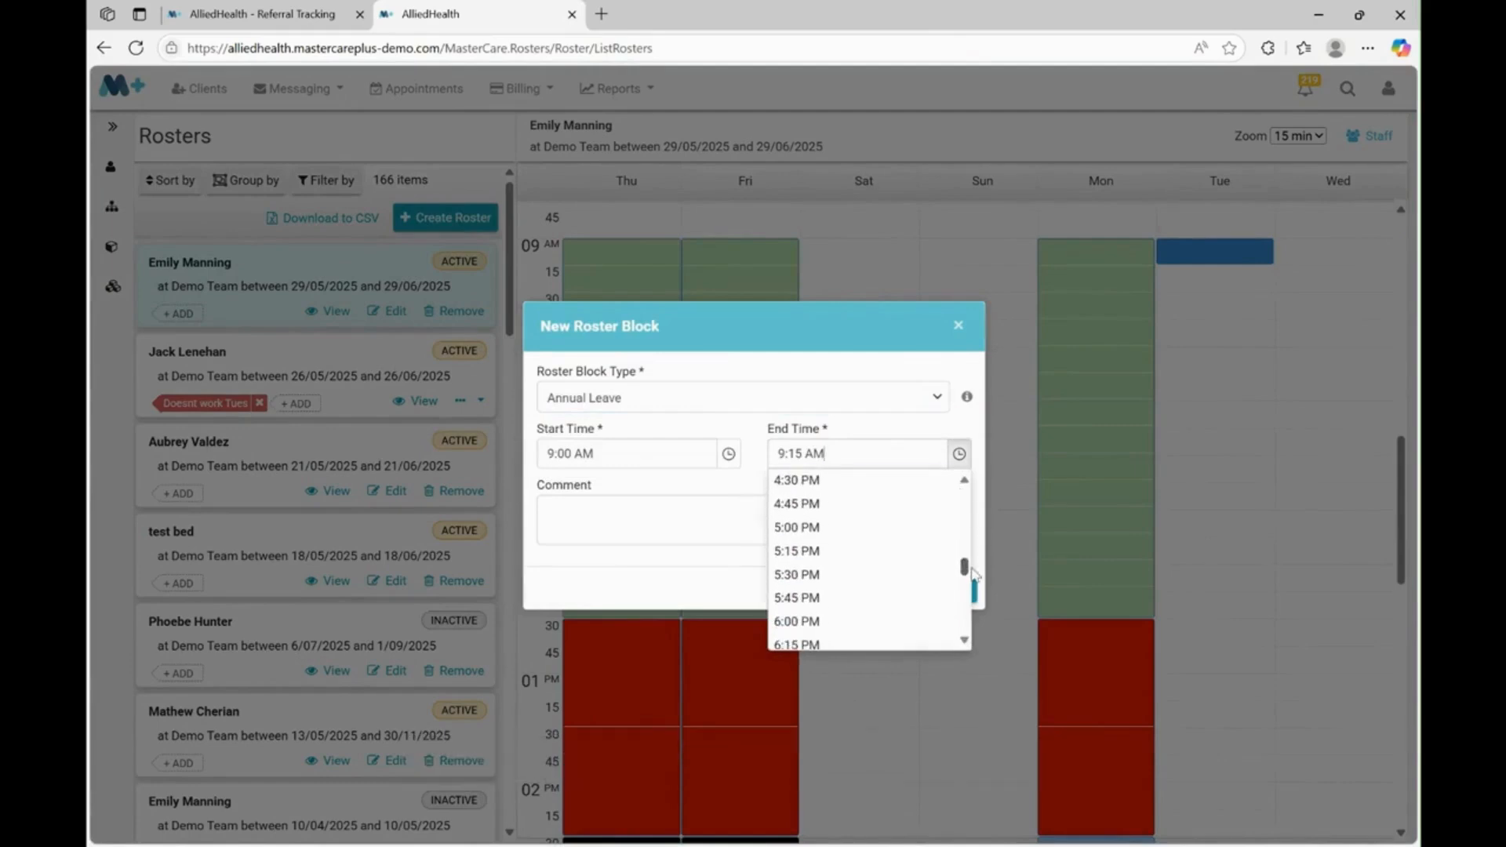
pyautogui.click(854, 527)
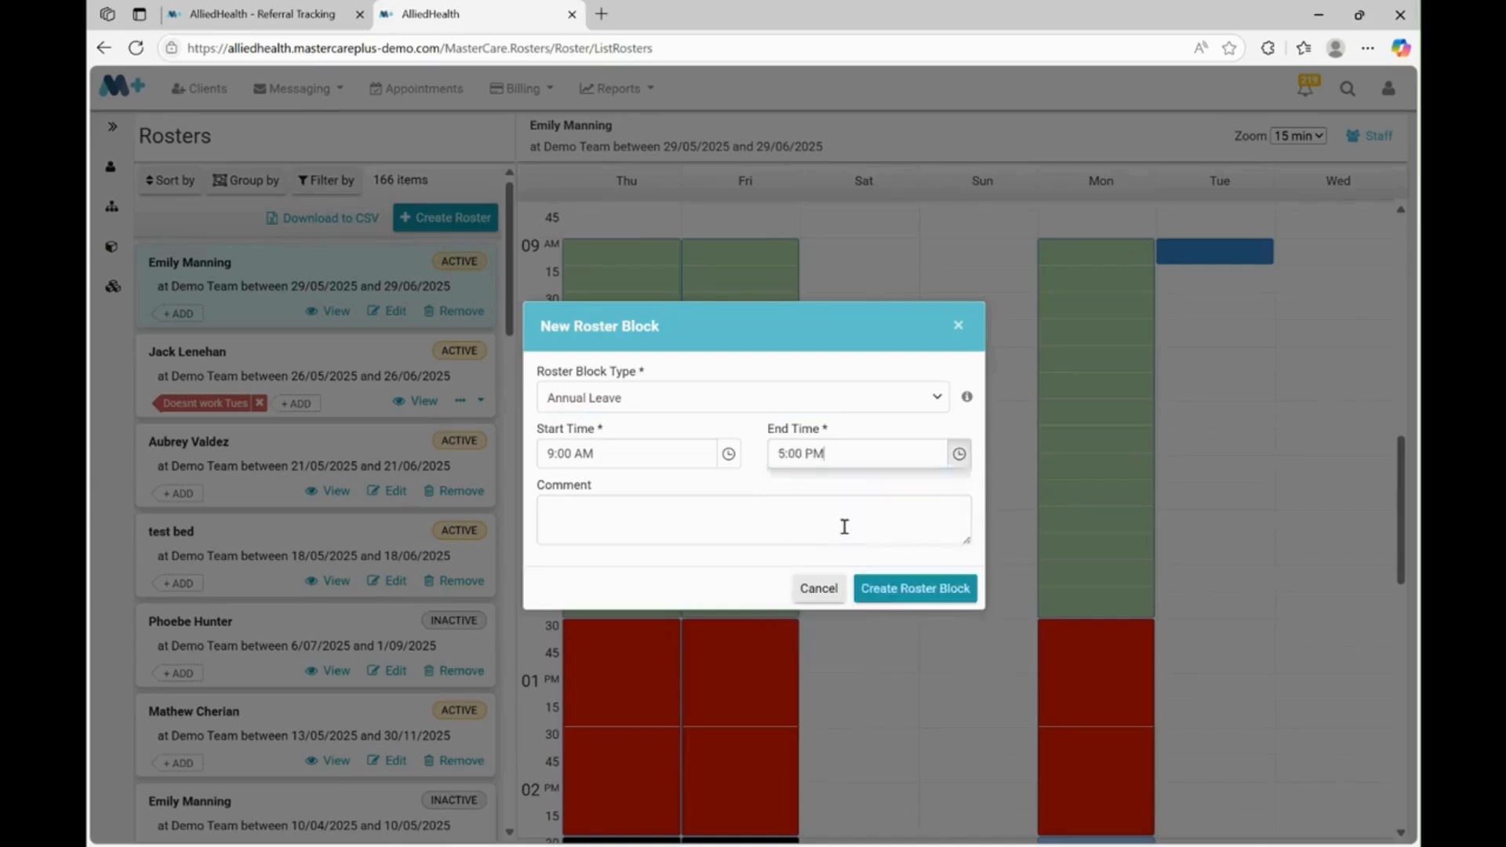
pyautogui.click(924, 598)
# Copy Tuesday's Annual Leave block to Wednesday, starting at 9:00 AM
pyautogui.moveTo(1231, 385)
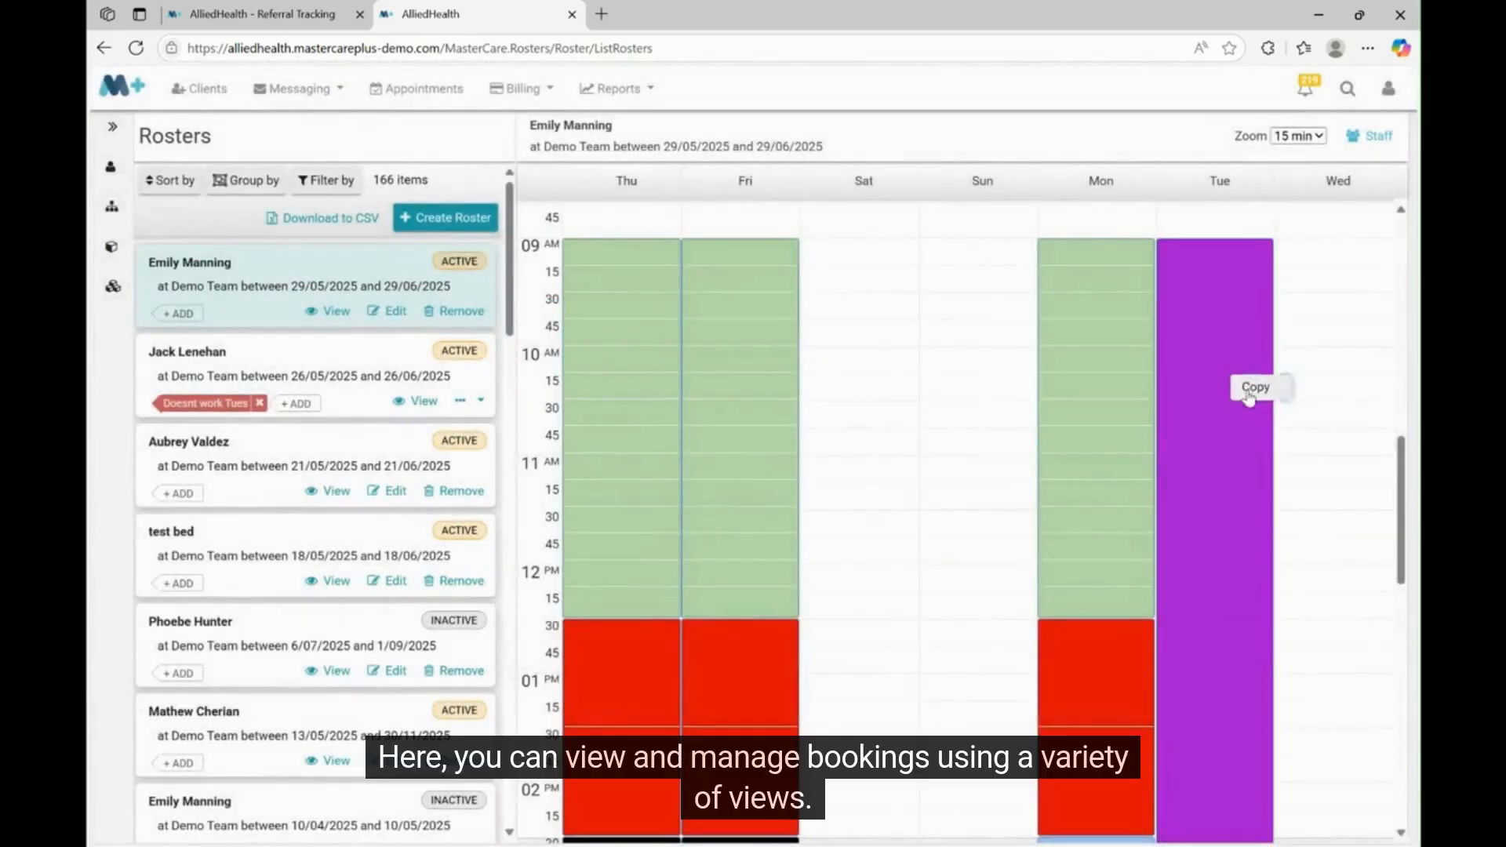
pyautogui.rightClick(1294, 260)
pyautogui.click(1307, 272)
pyautogui.moveTo(1400, 482); pyautogui.dragTo(1380, 436)
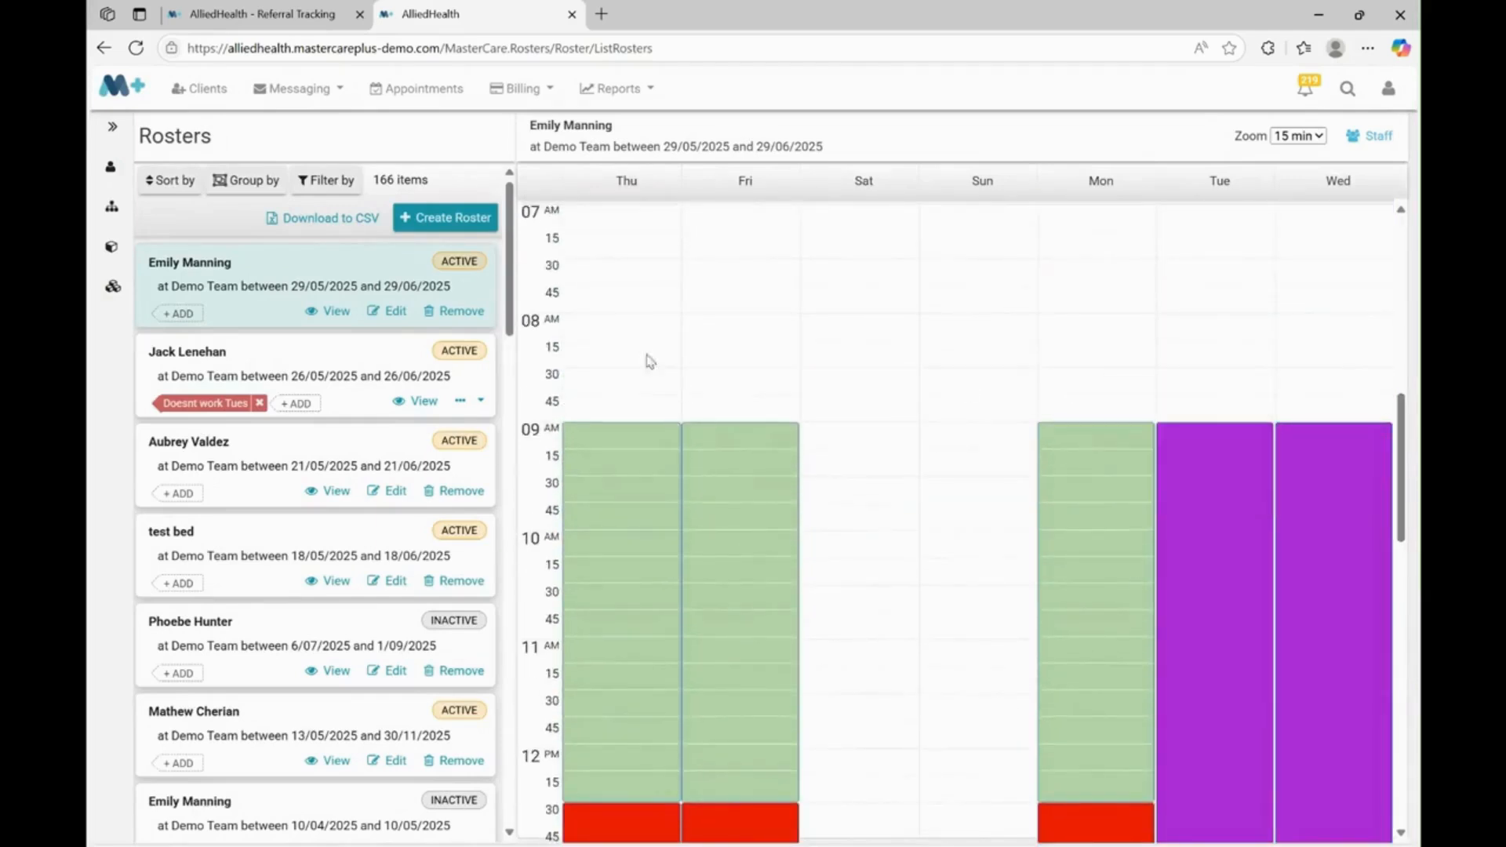
# Show only the rostered staff member's weekly appointments calendar and advance it to the week of 2 June to 8 June 2025
pyautogui.click(398, 94)
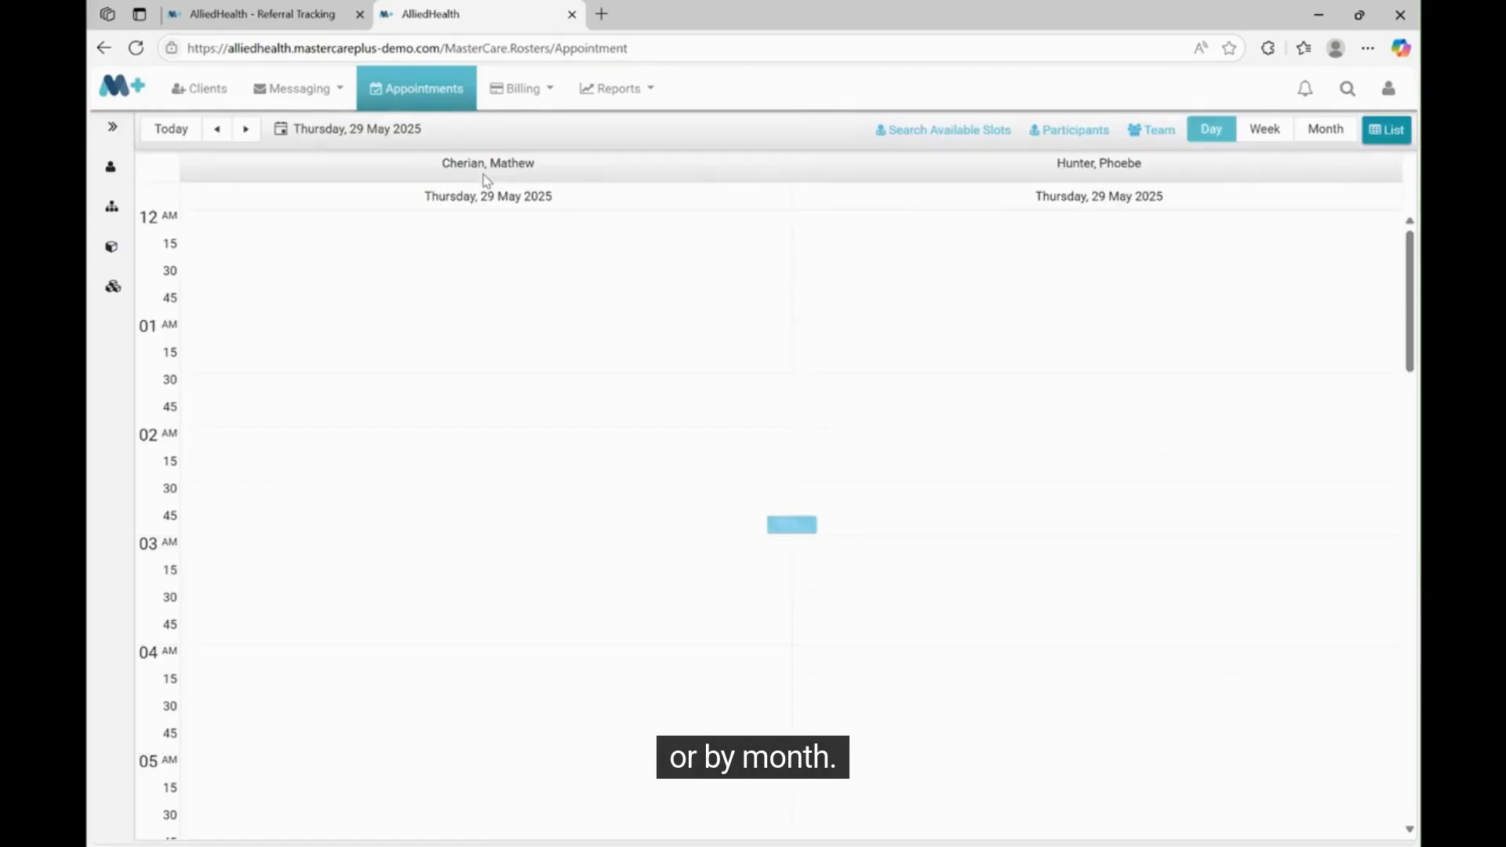
pyautogui.click(1071, 129)
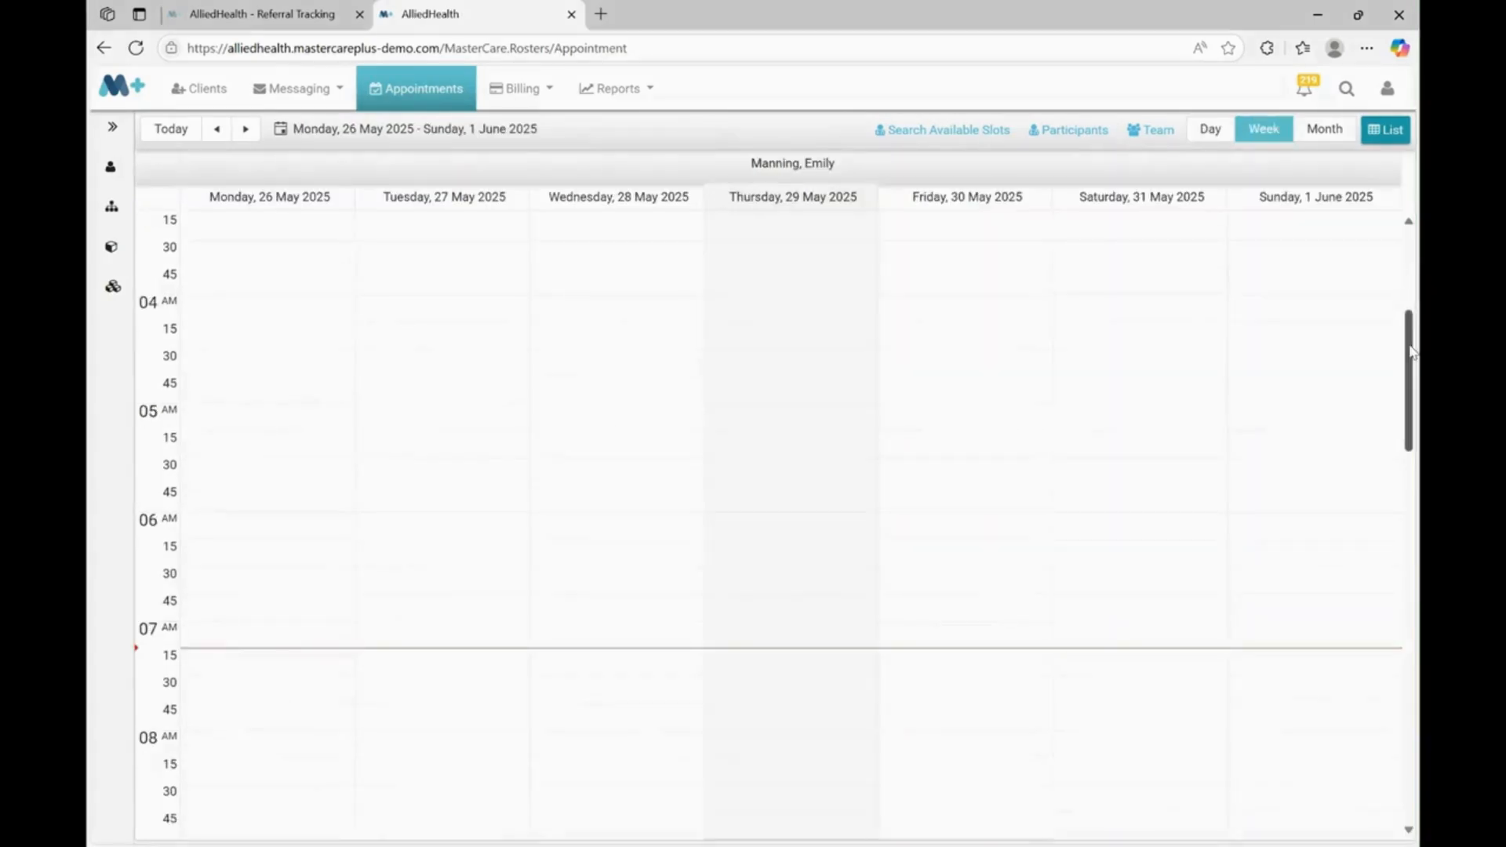
pyautogui.moveTo(1409, 368); pyautogui.dragTo(1389, 521)
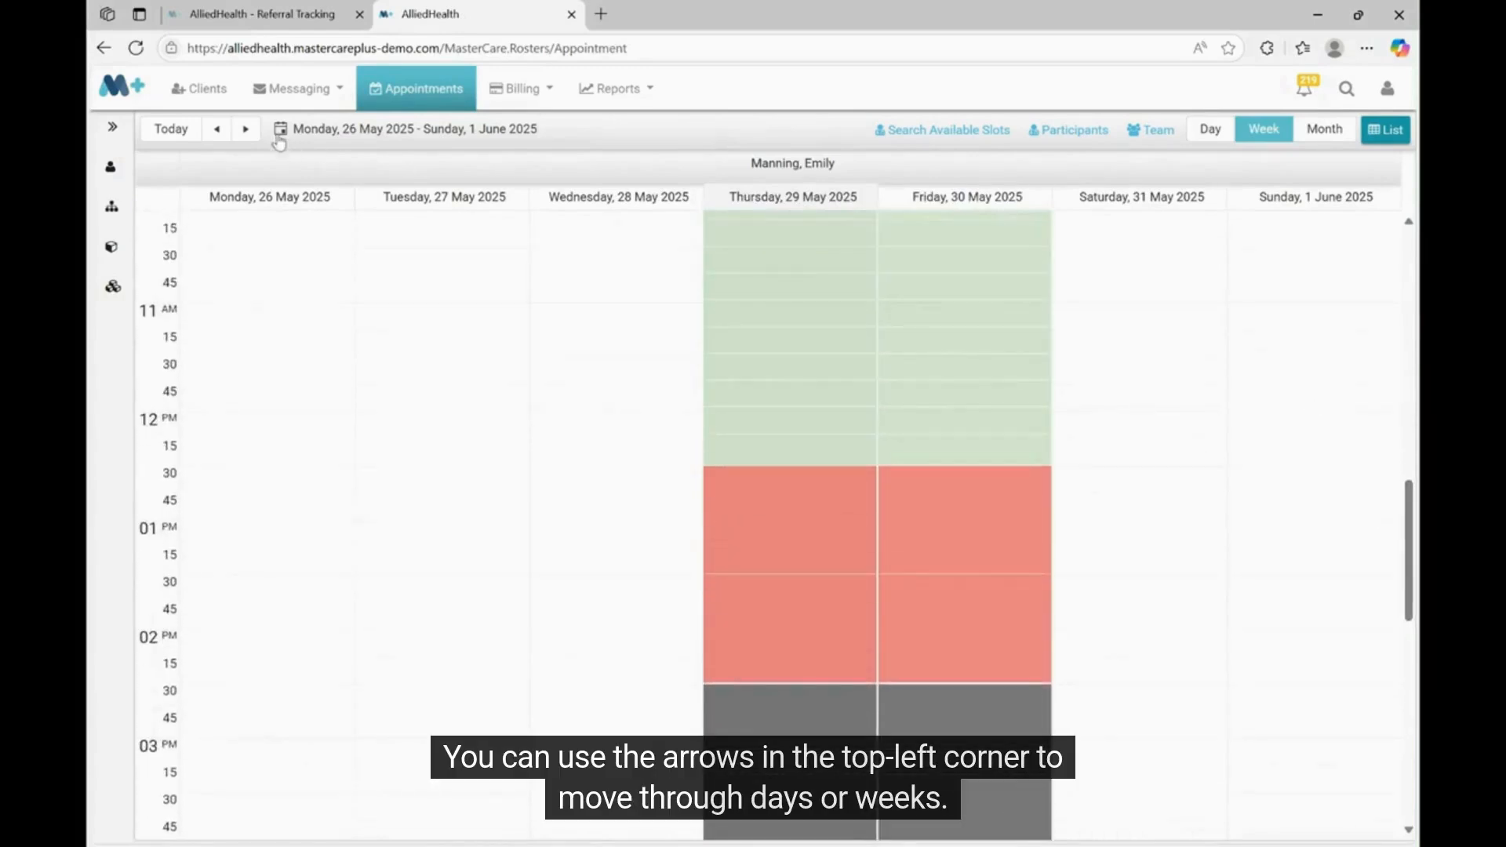
pyautogui.click(246, 129)
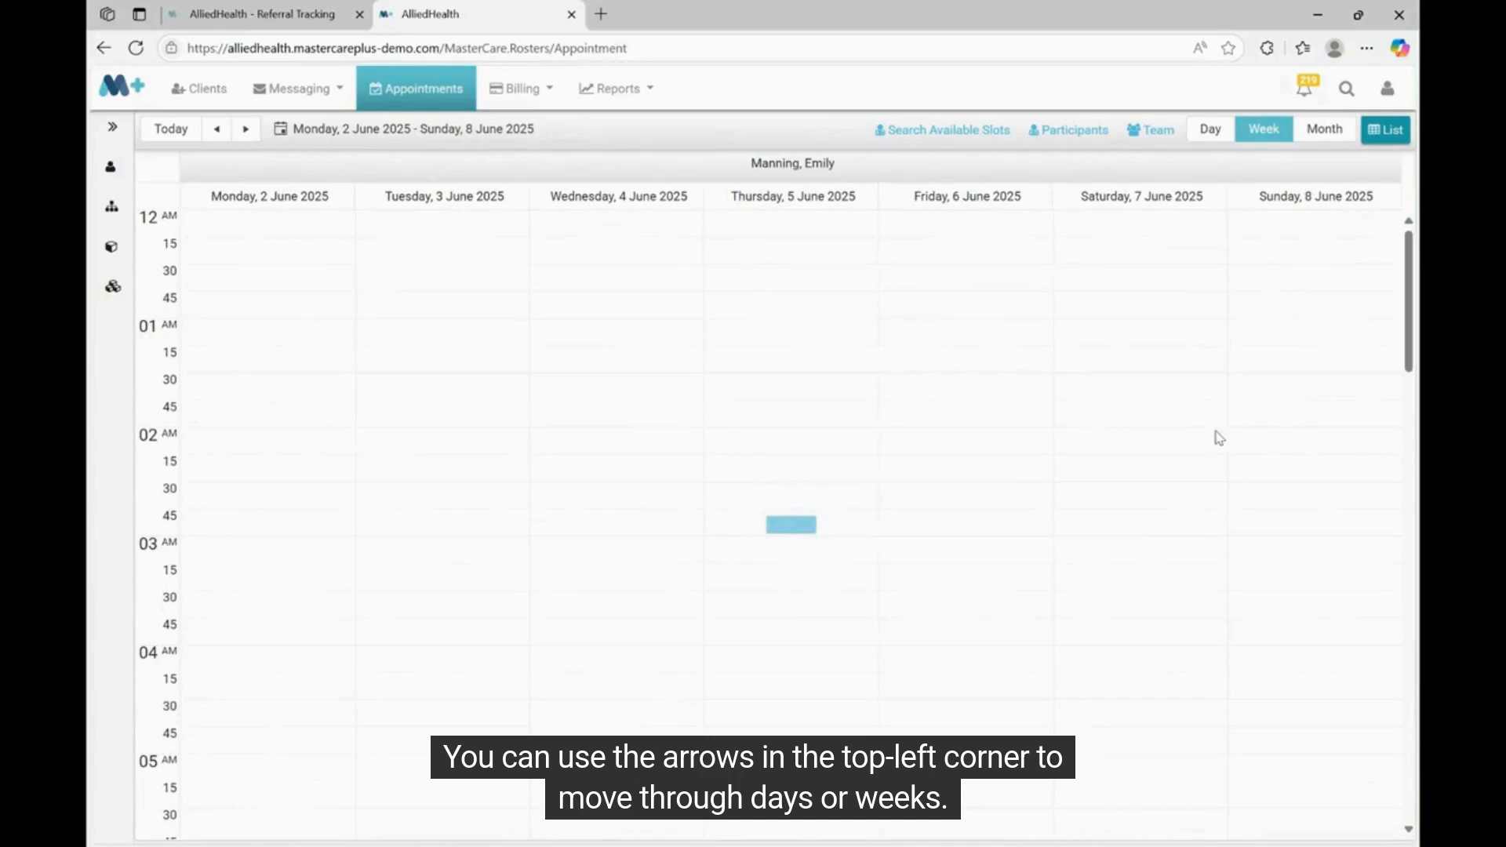
pyautogui.moveTo(1408, 378); pyautogui.dragTo(1387, 511)
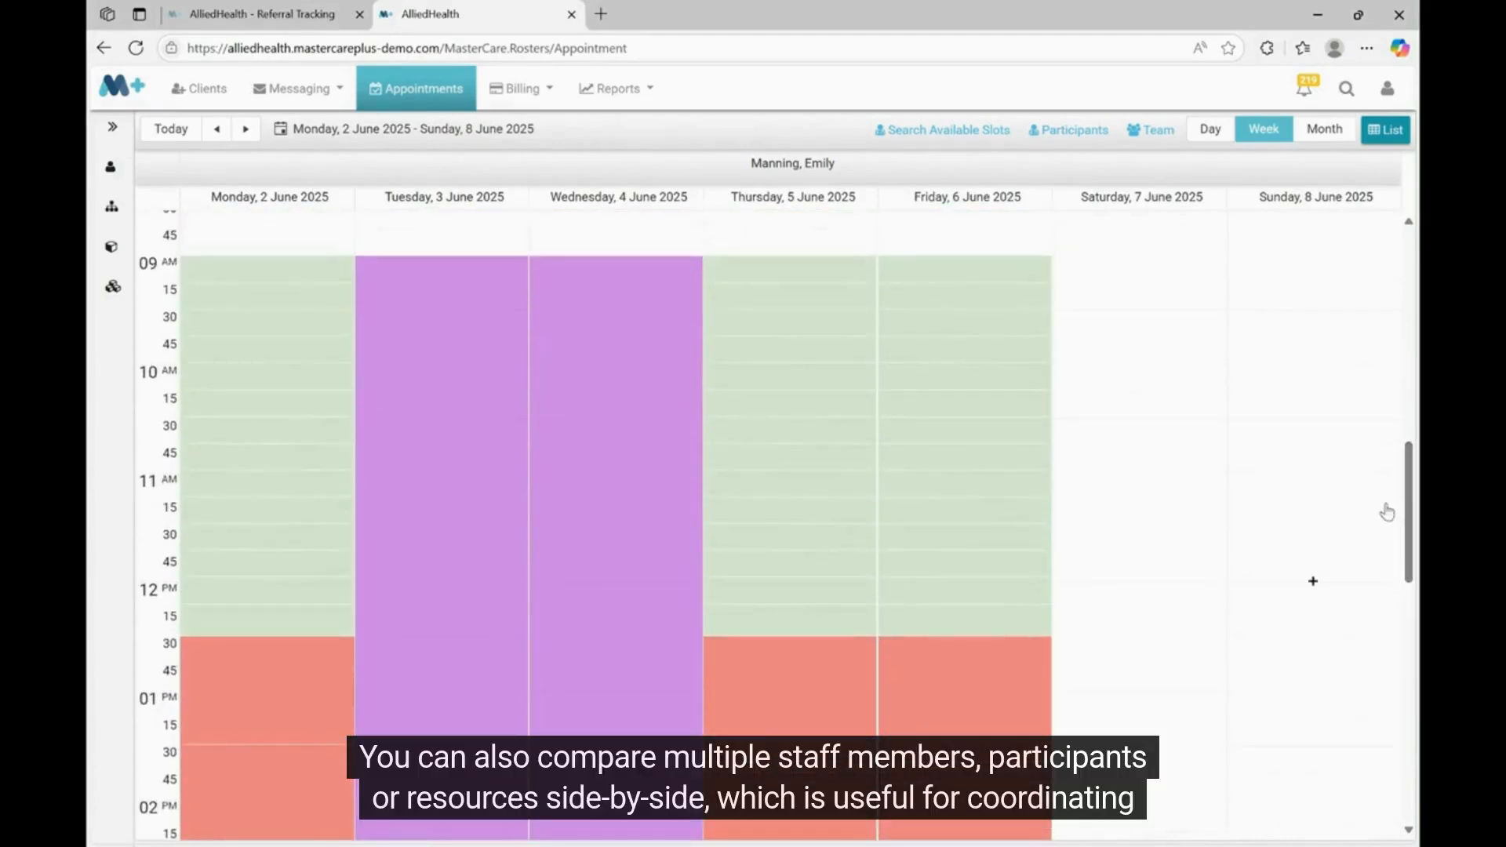
# Add Room 1 as a participant to compare its weekly calendar side by side with the staff member's
pyautogui.click(1070, 129)
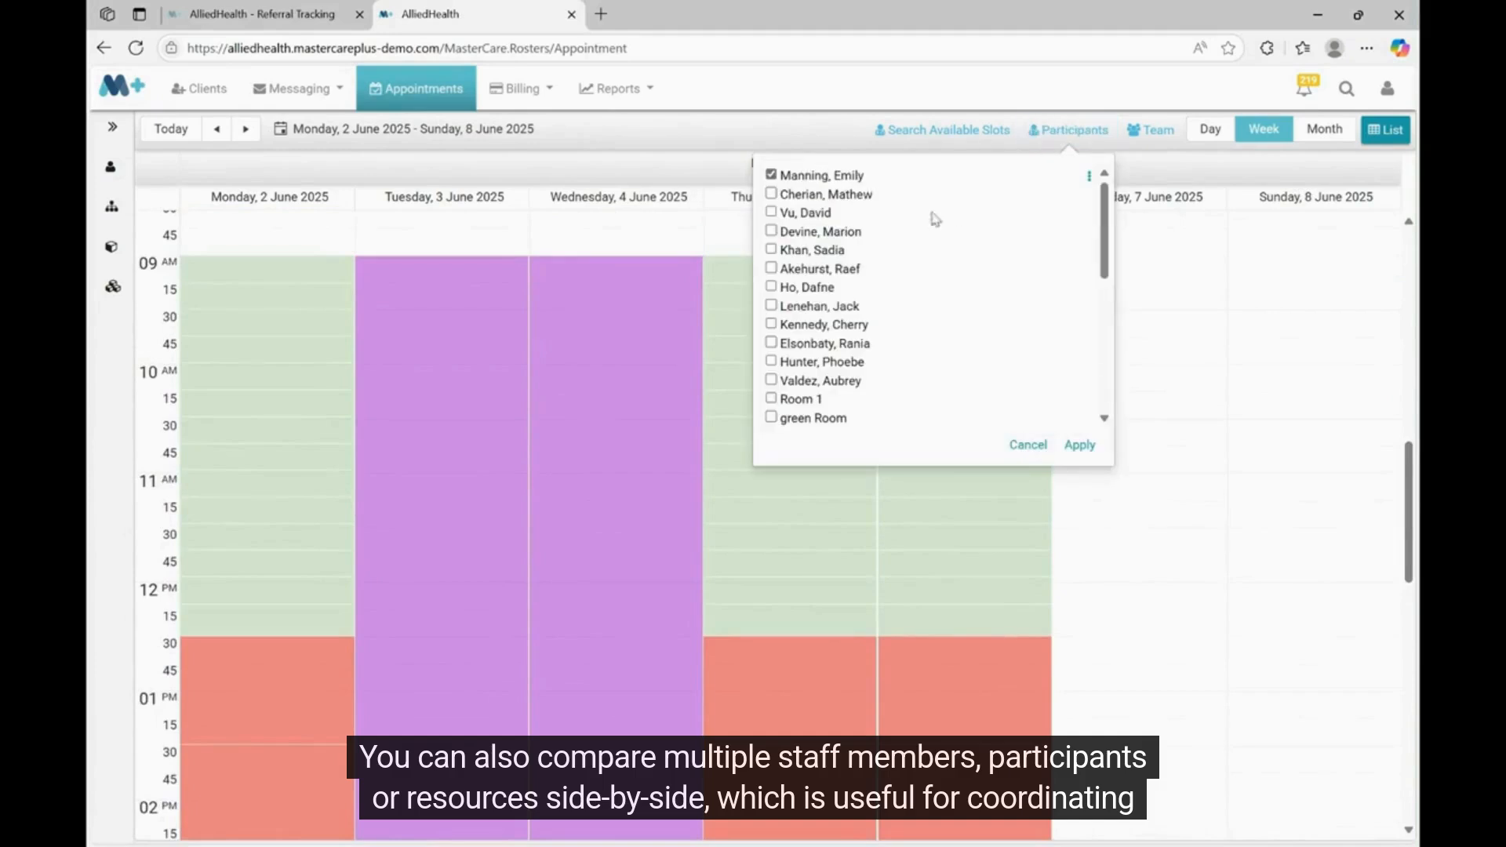
pyautogui.moveTo(1097, 233); pyautogui.dragTo(1114, 320)
pyautogui.scroll(3, 853, 298)
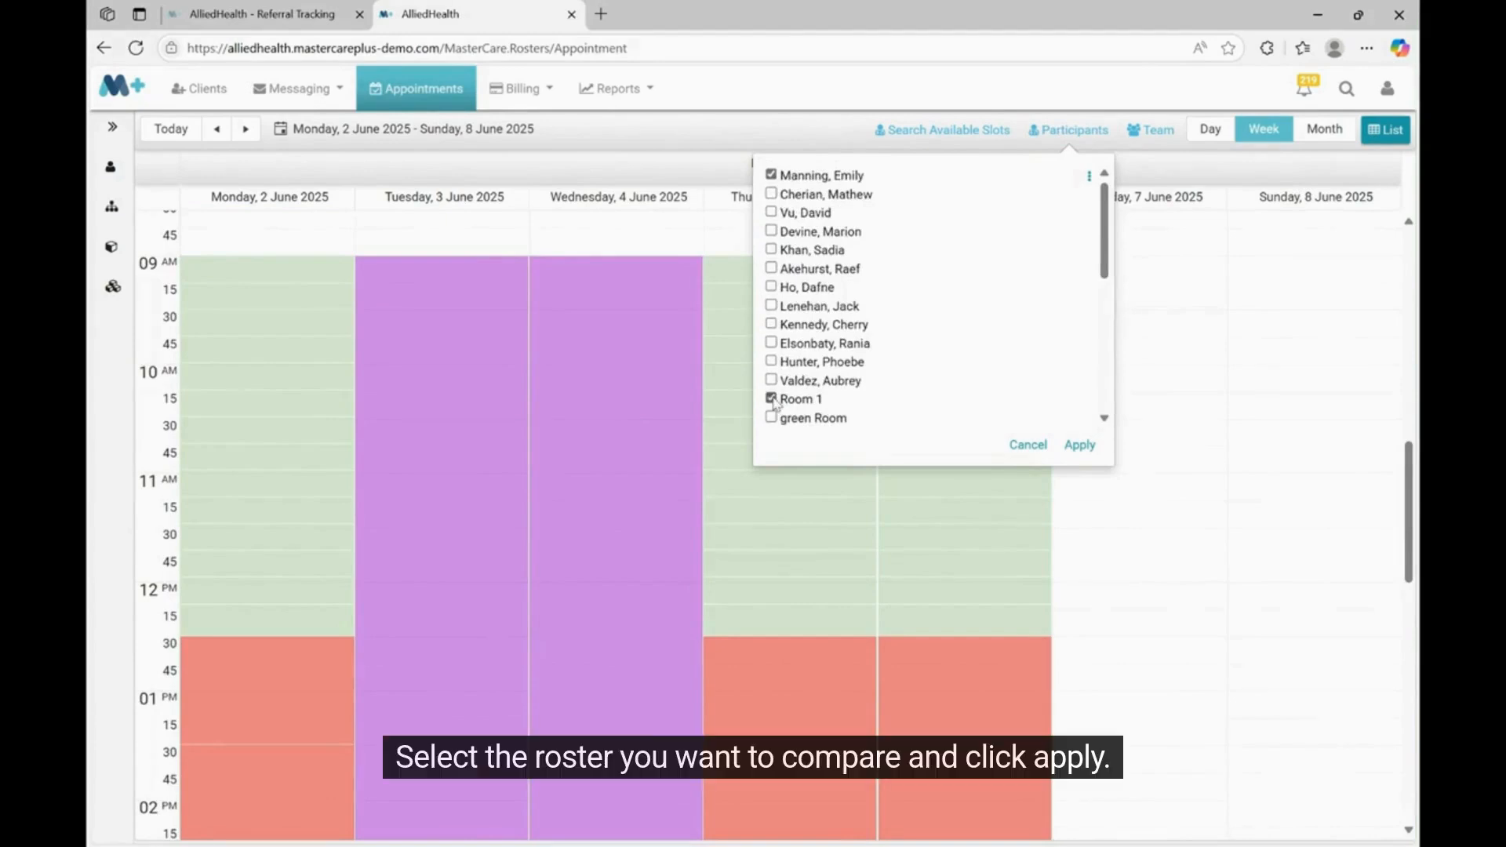
pyautogui.click(1076, 445)
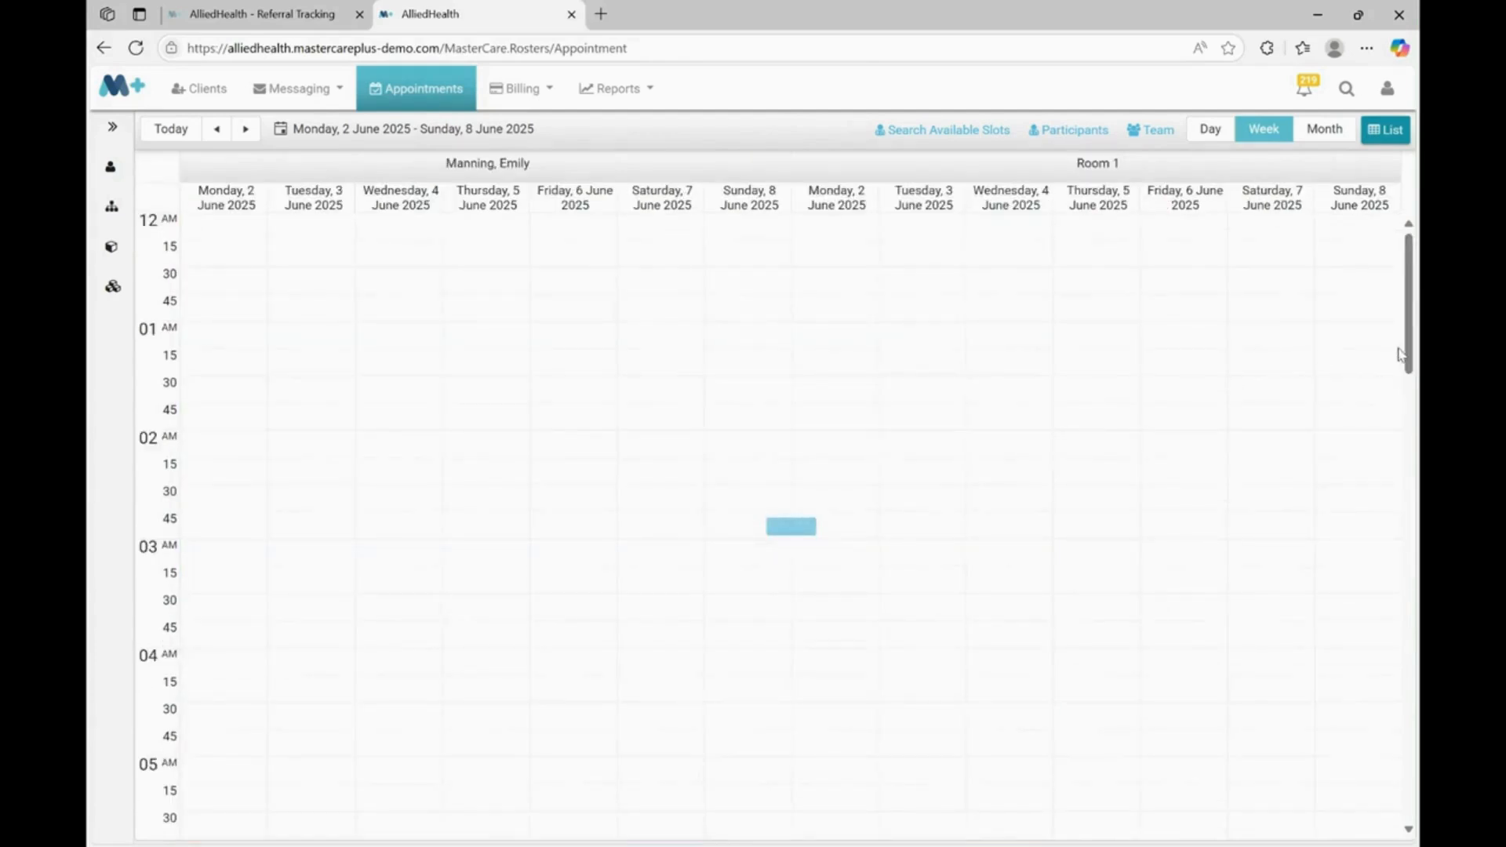
pyautogui.moveTo(1409, 353); pyautogui.dragTo(1409, 572)
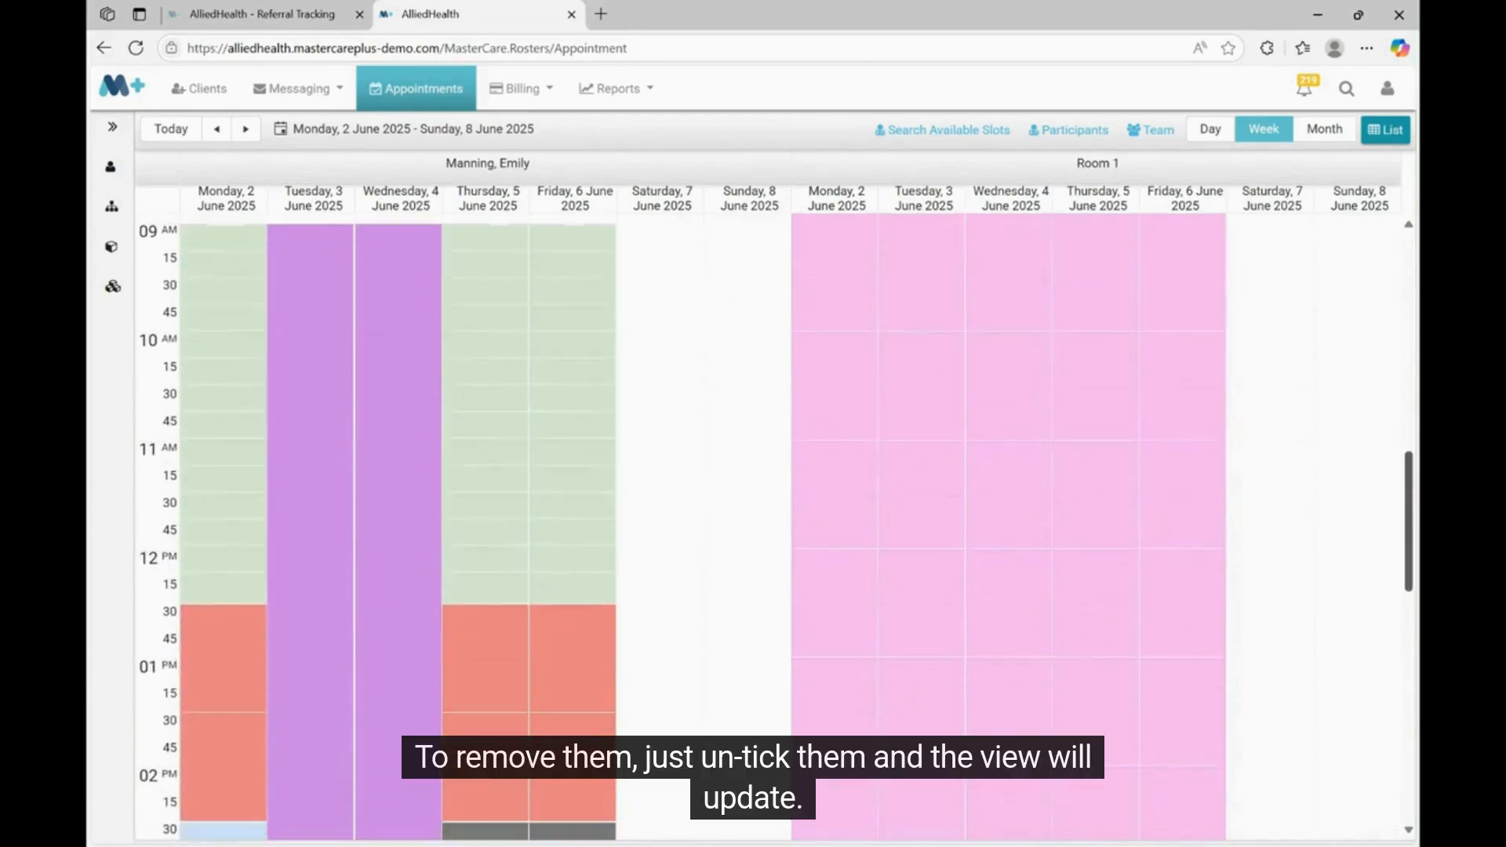
# Remove Room 1 from the calendar comparison and view the available team filters
pyautogui.click(1069, 130)
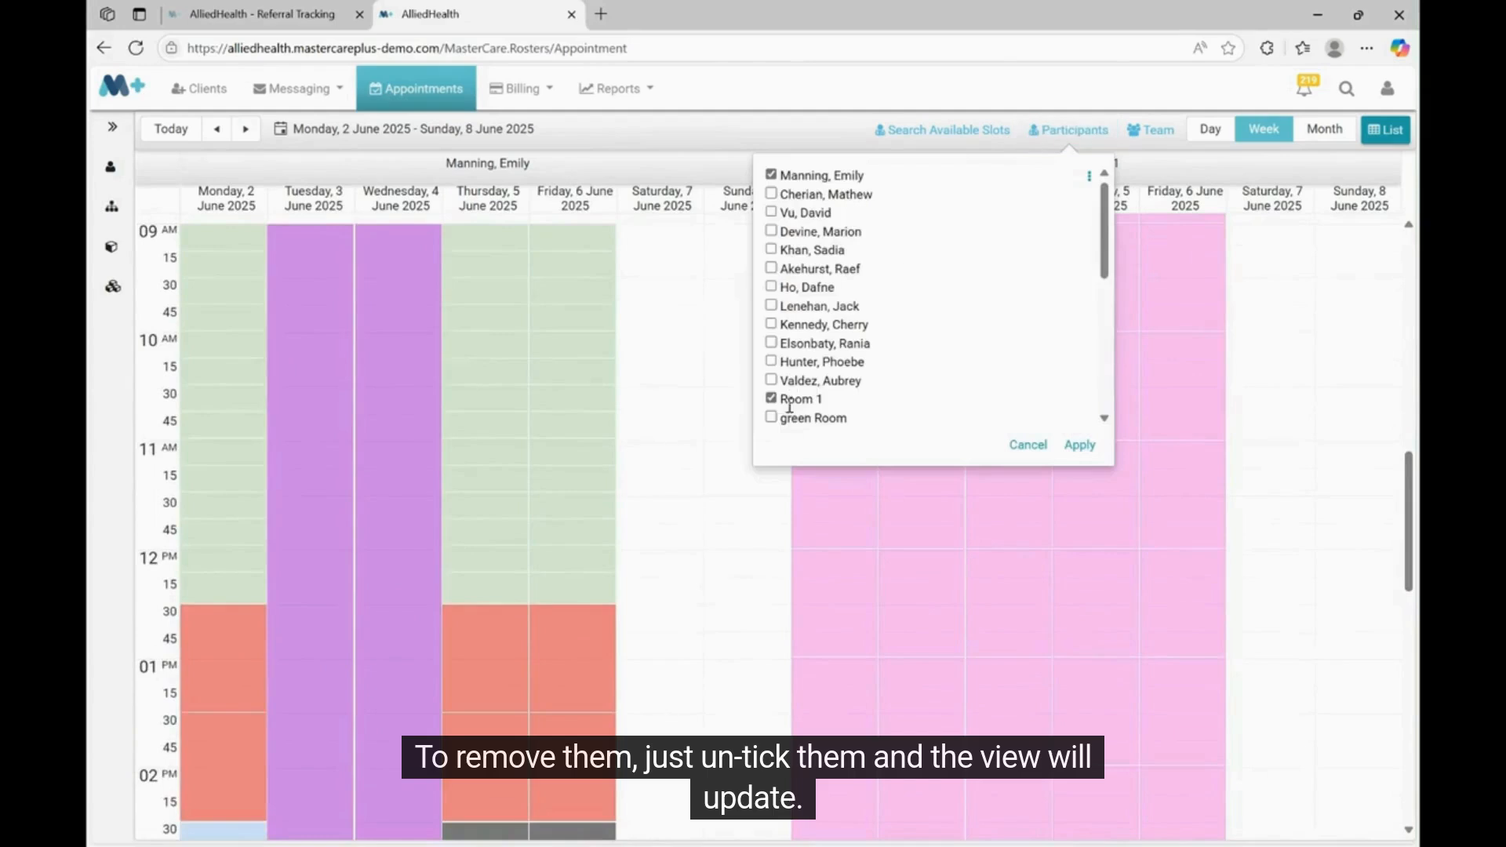
pyautogui.click(1080, 446)
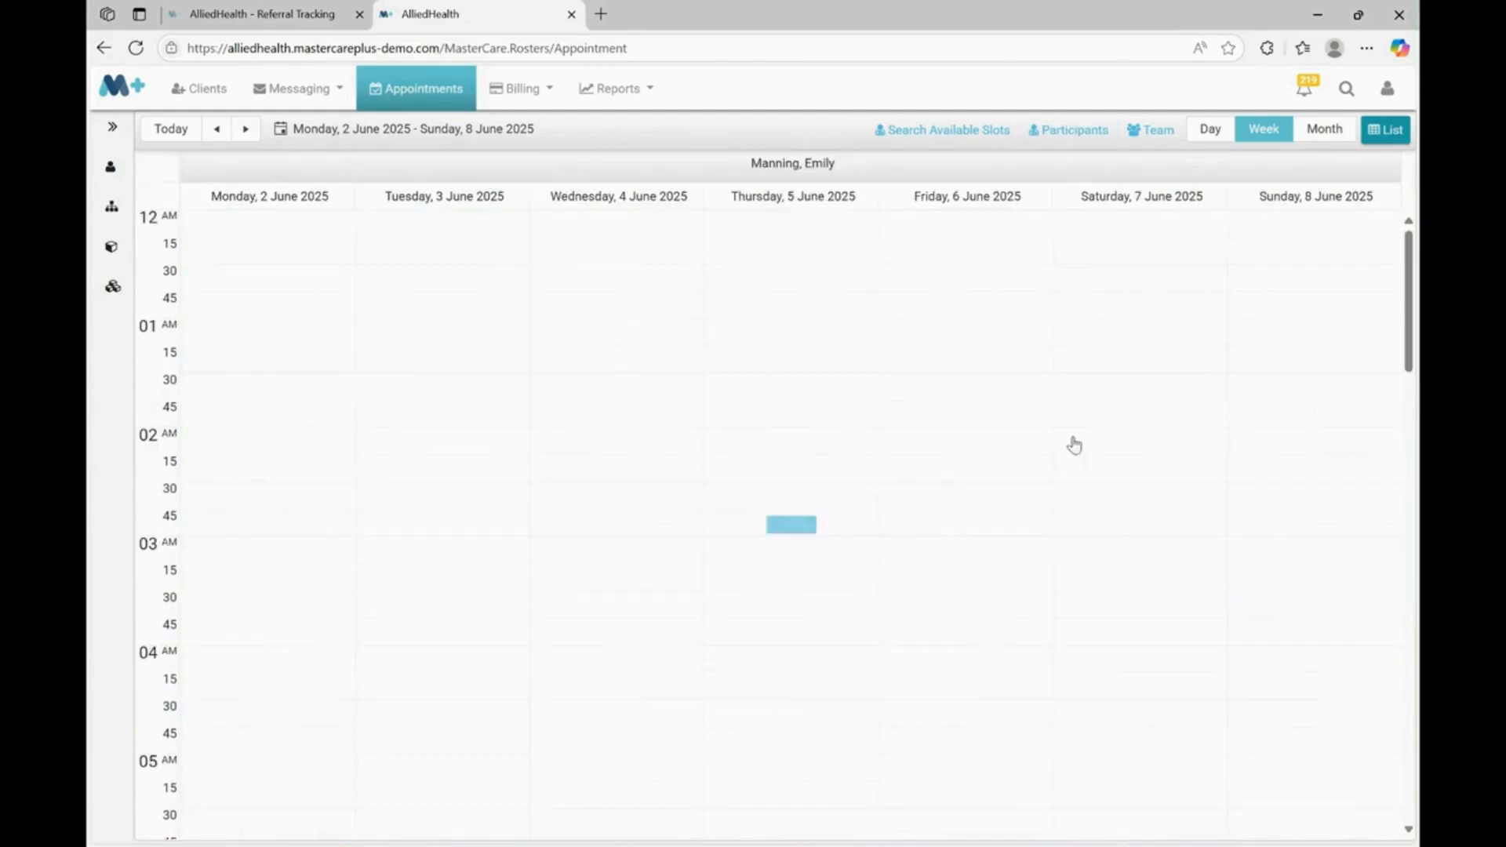
pyautogui.click(1150, 130)
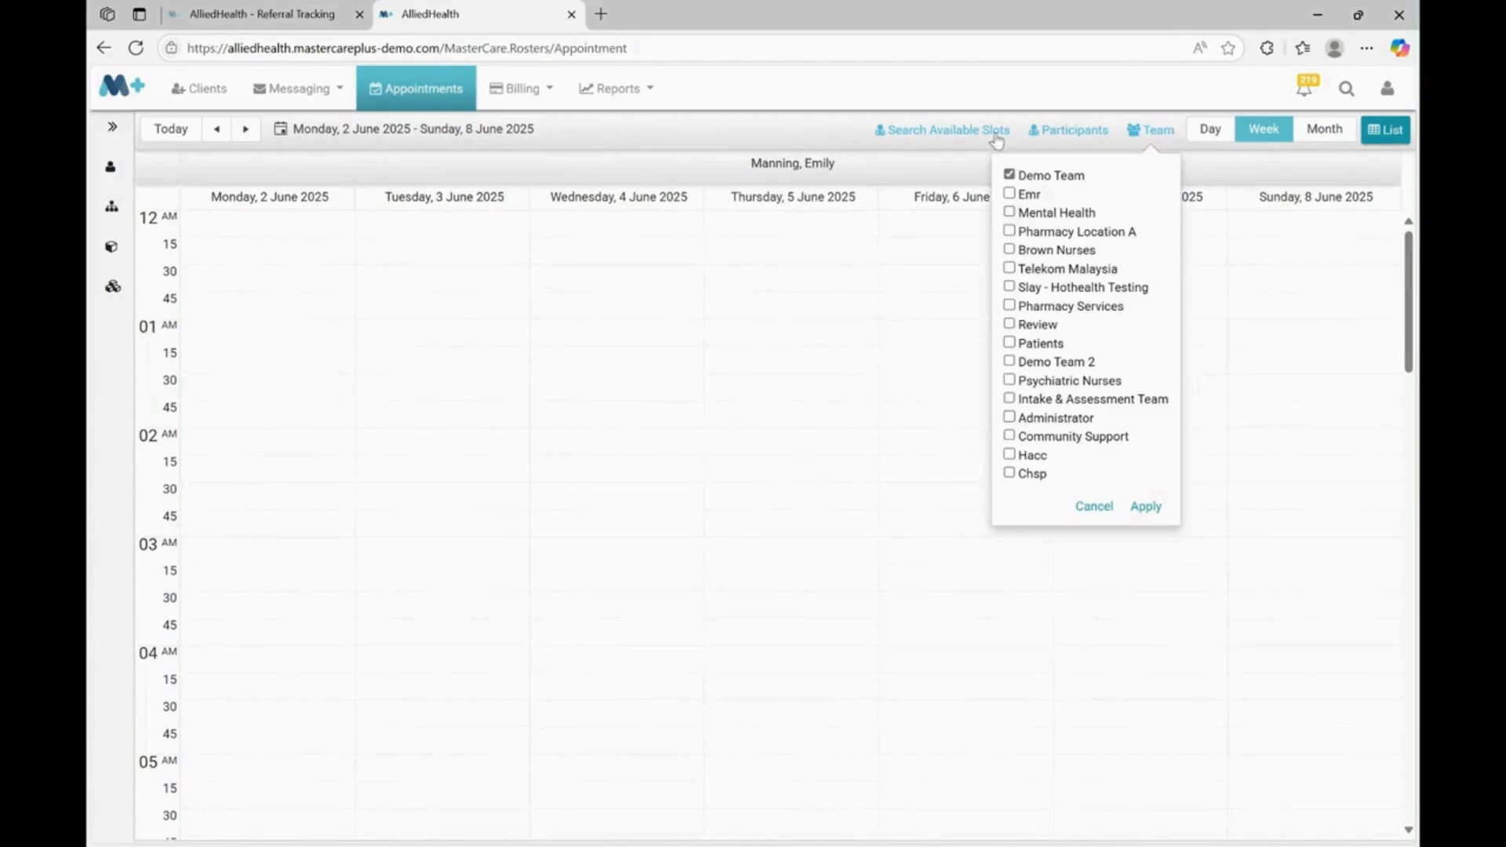
pyautogui.click(1196, 200)
pyautogui.moveTo(1408, 363); pyautogui.dragTo(1407, 553)
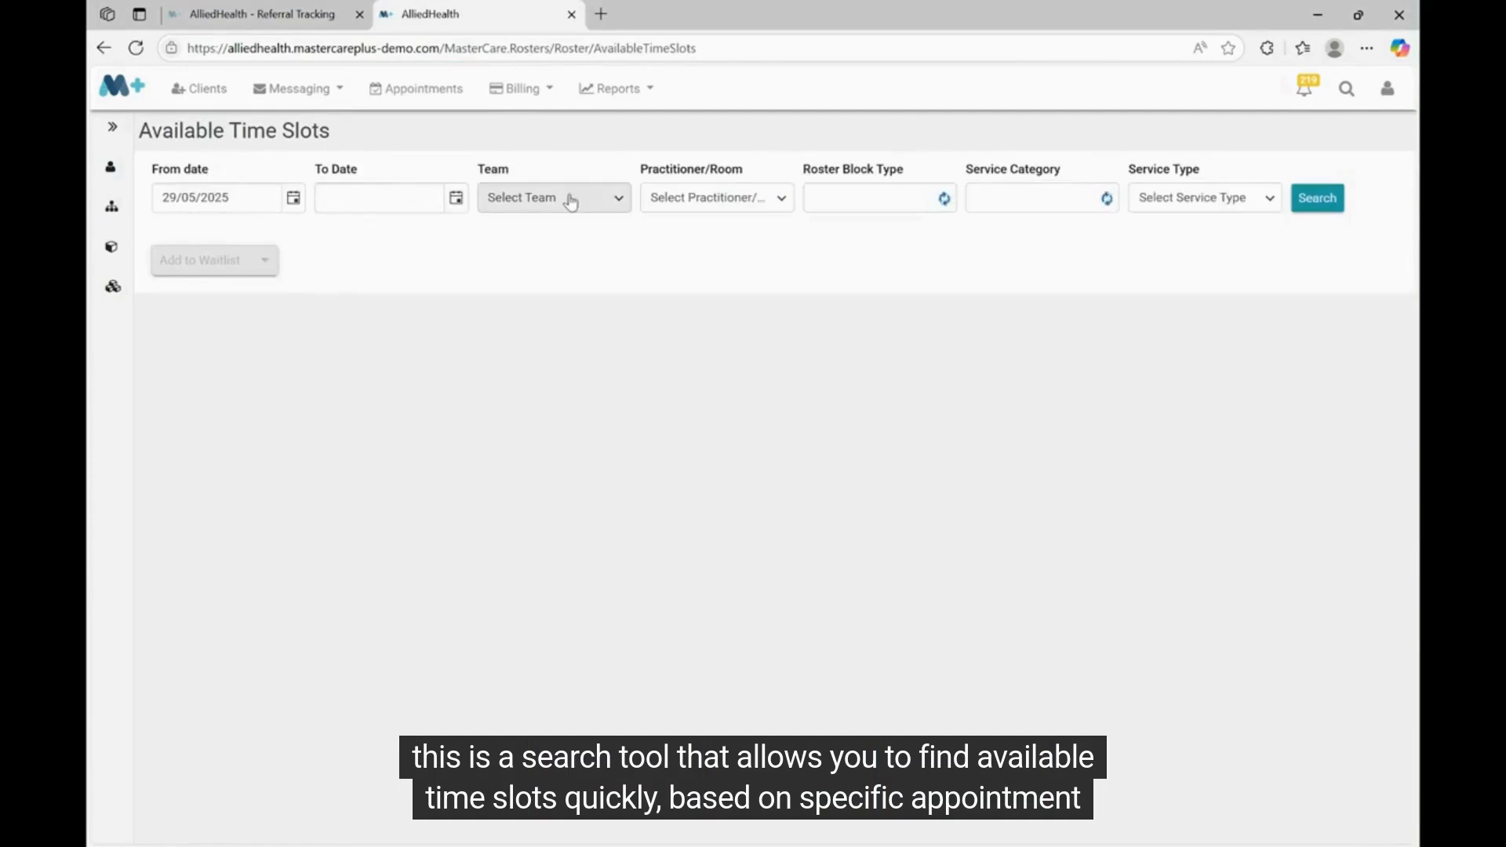
# Limit the available time slots search to Demo Team and the rostered staff member as practitioner
pyautogui.click(576, 196)
pyautogui.click(547, 254)
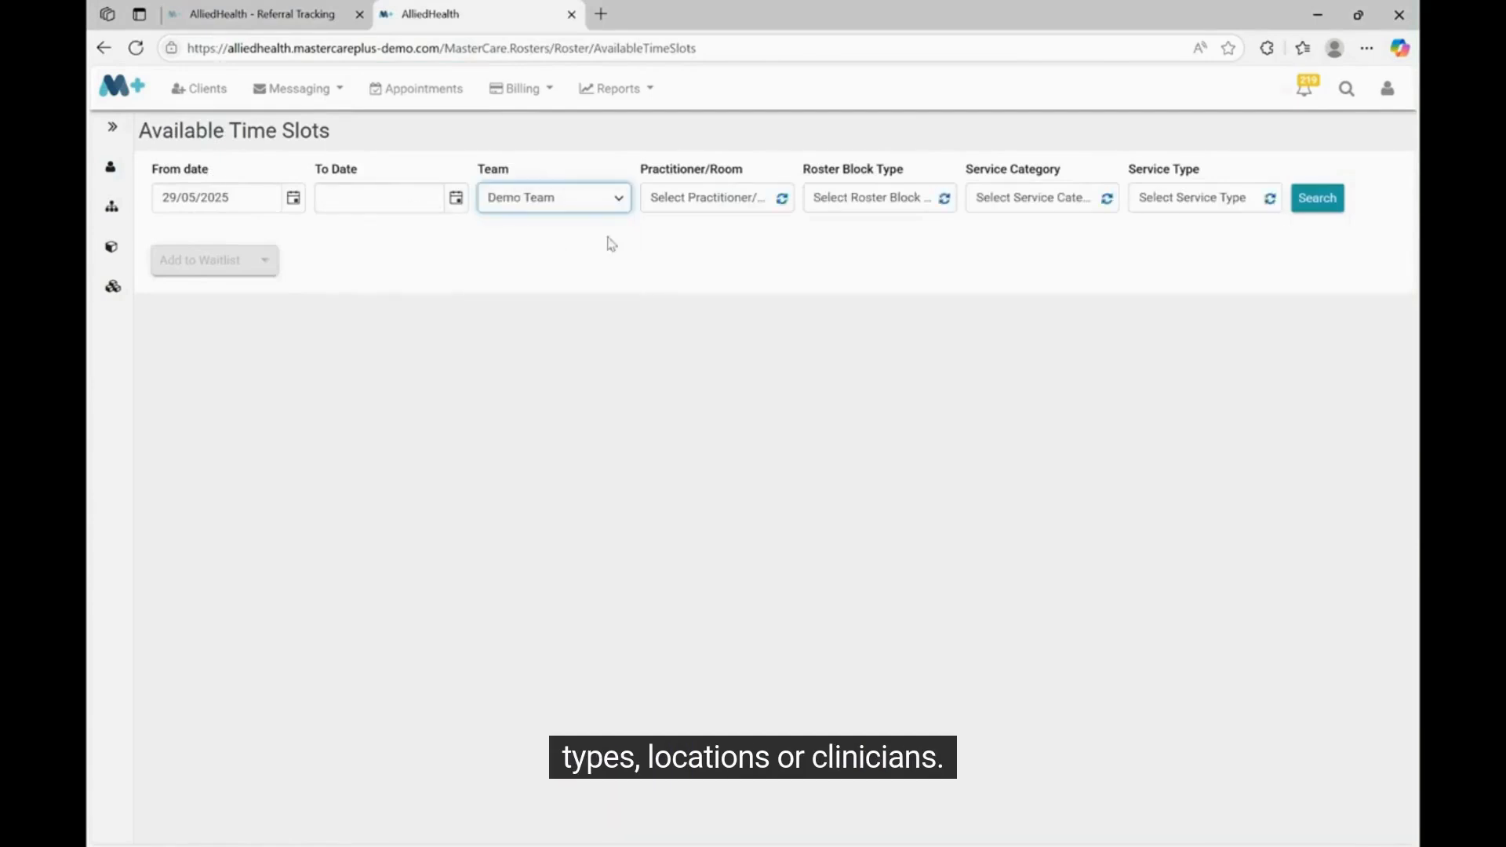
pyautogui.click(742, 203)
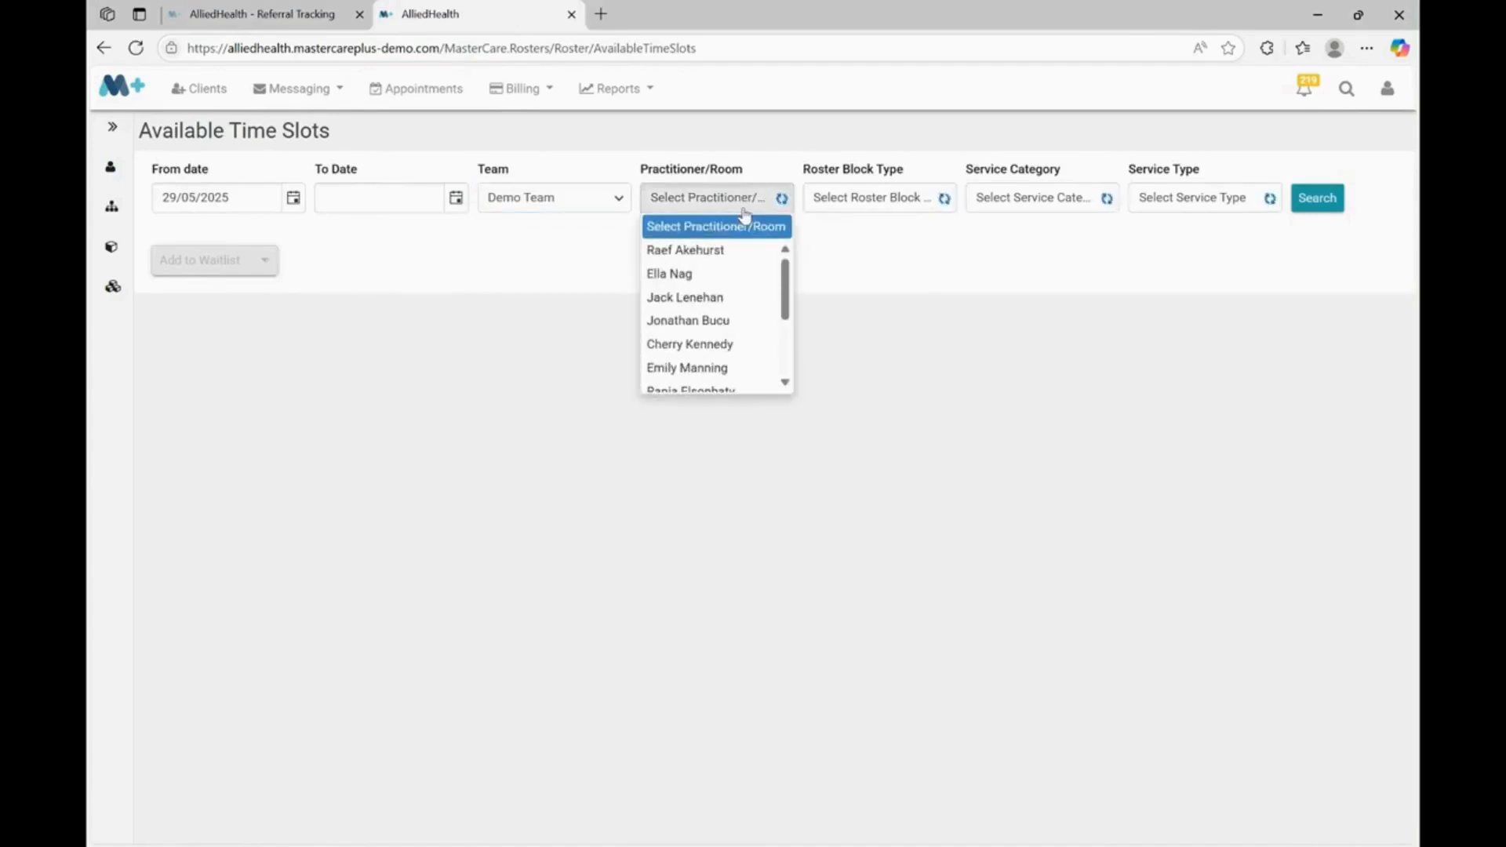
pyautogui.click(709, 369)
pyautogui.click(708, 368)
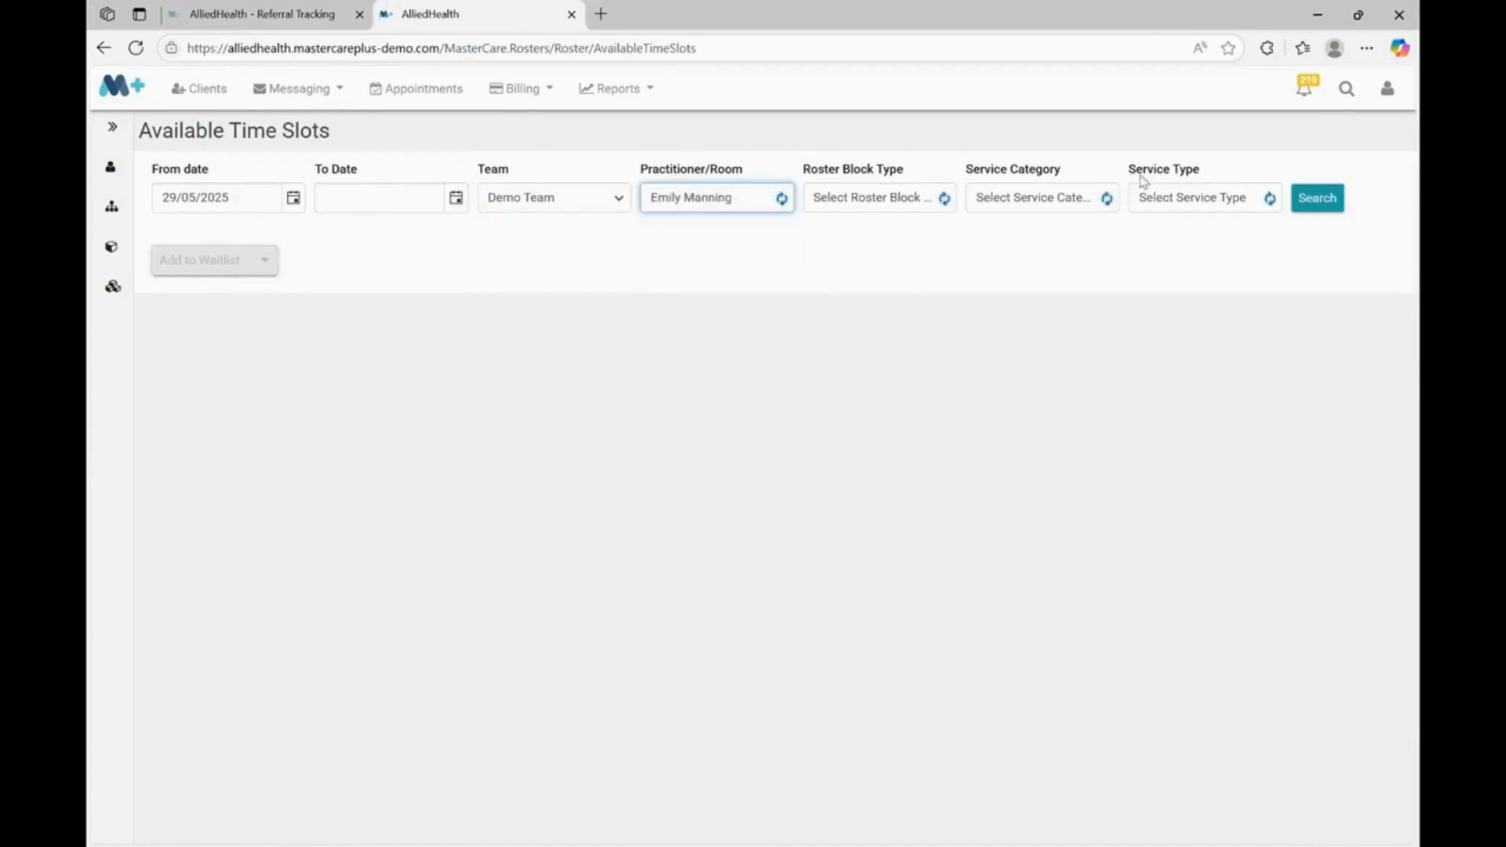
# Set the roster block type to Standard Consultation, leave service category and type unselected, and search for available slots
pyautogui.click(850, 198)
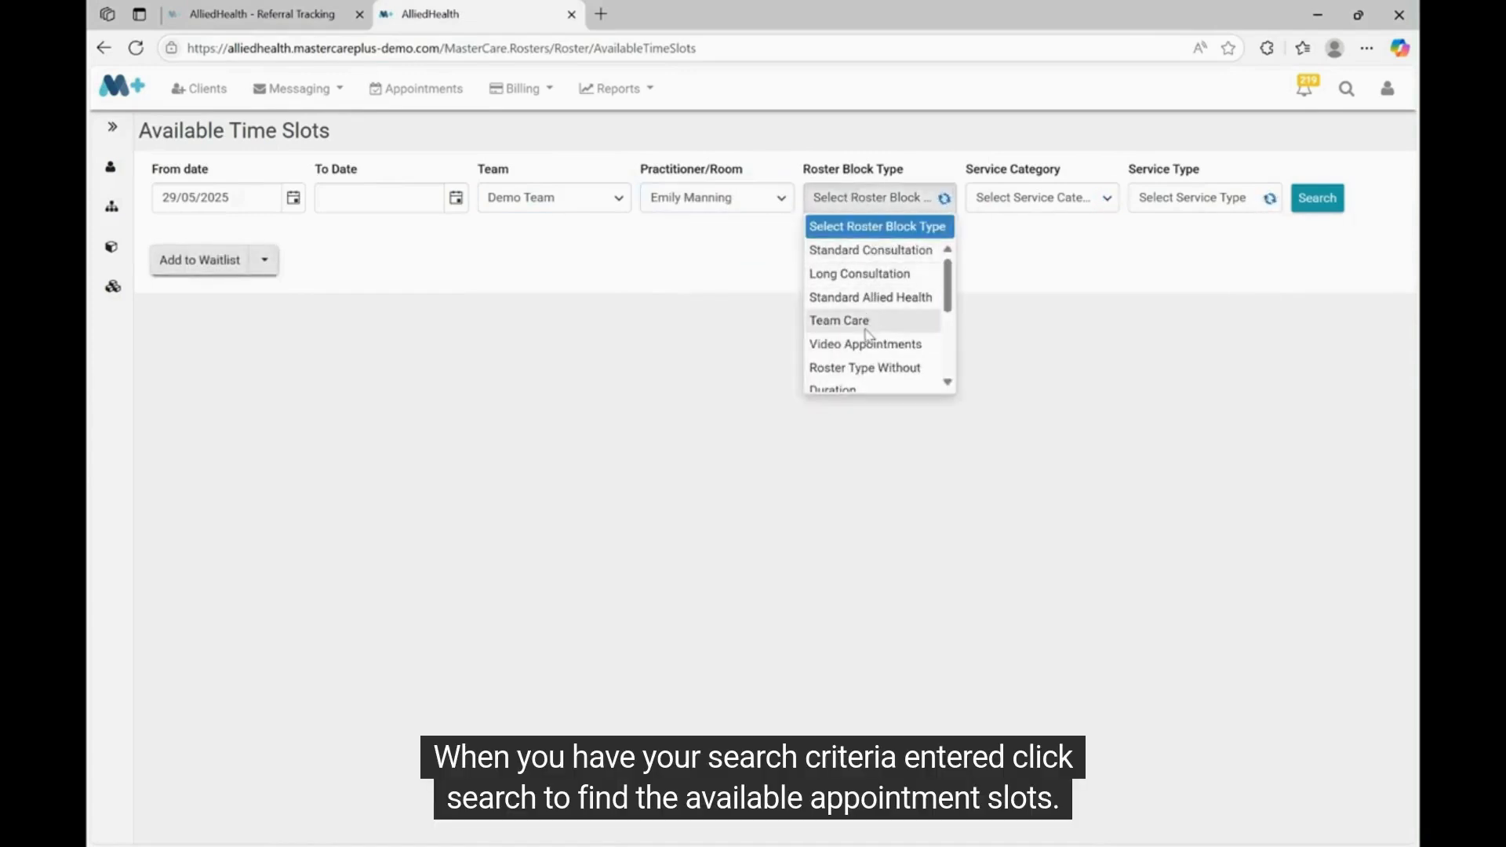
pyautogui.click(856, 252)
pyautogui.click(1003, 200)
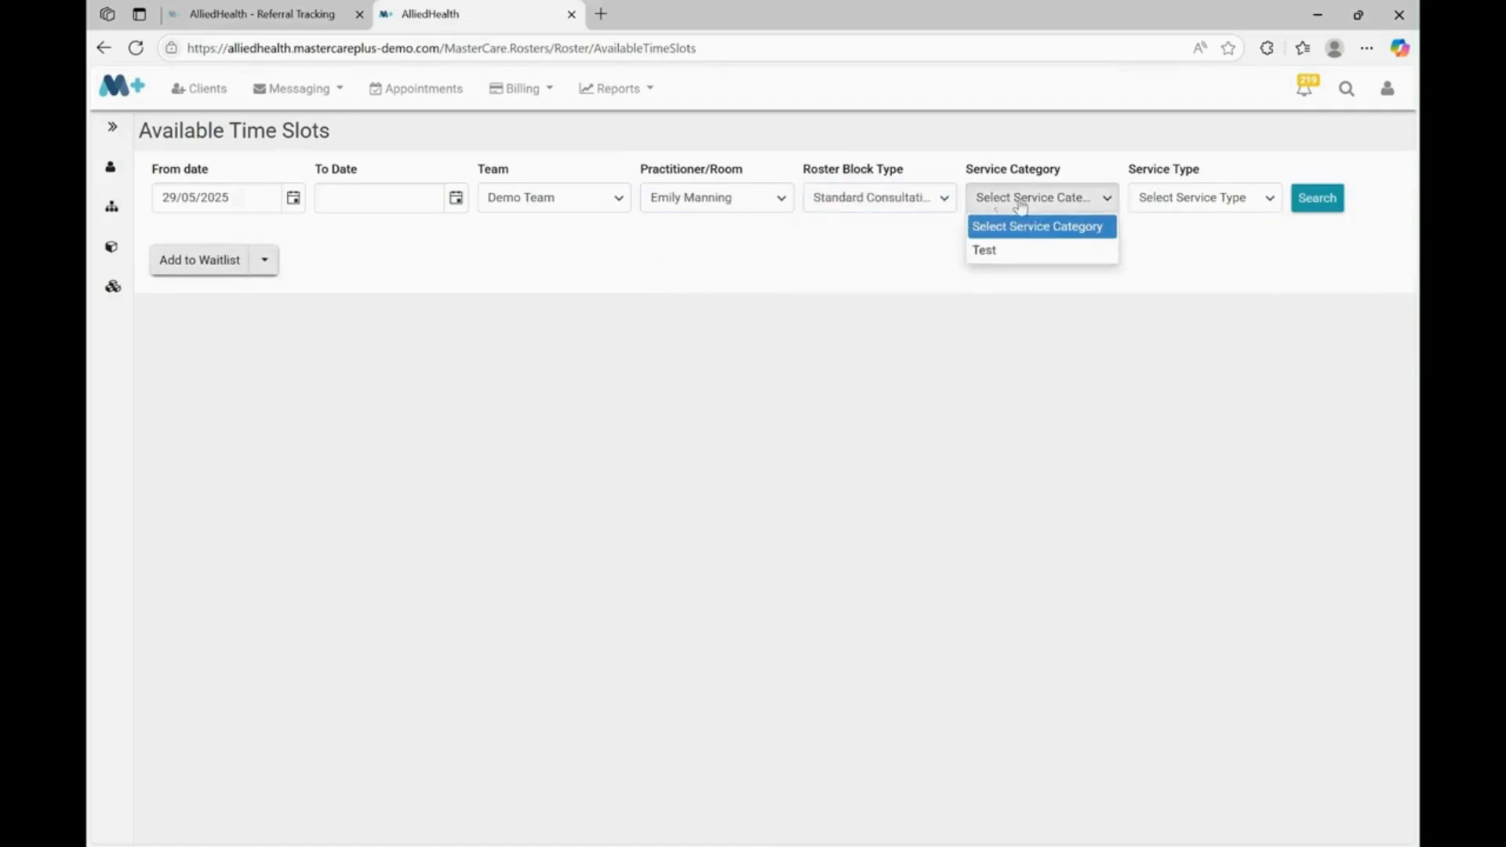
pyautogui.click(1205, 206)
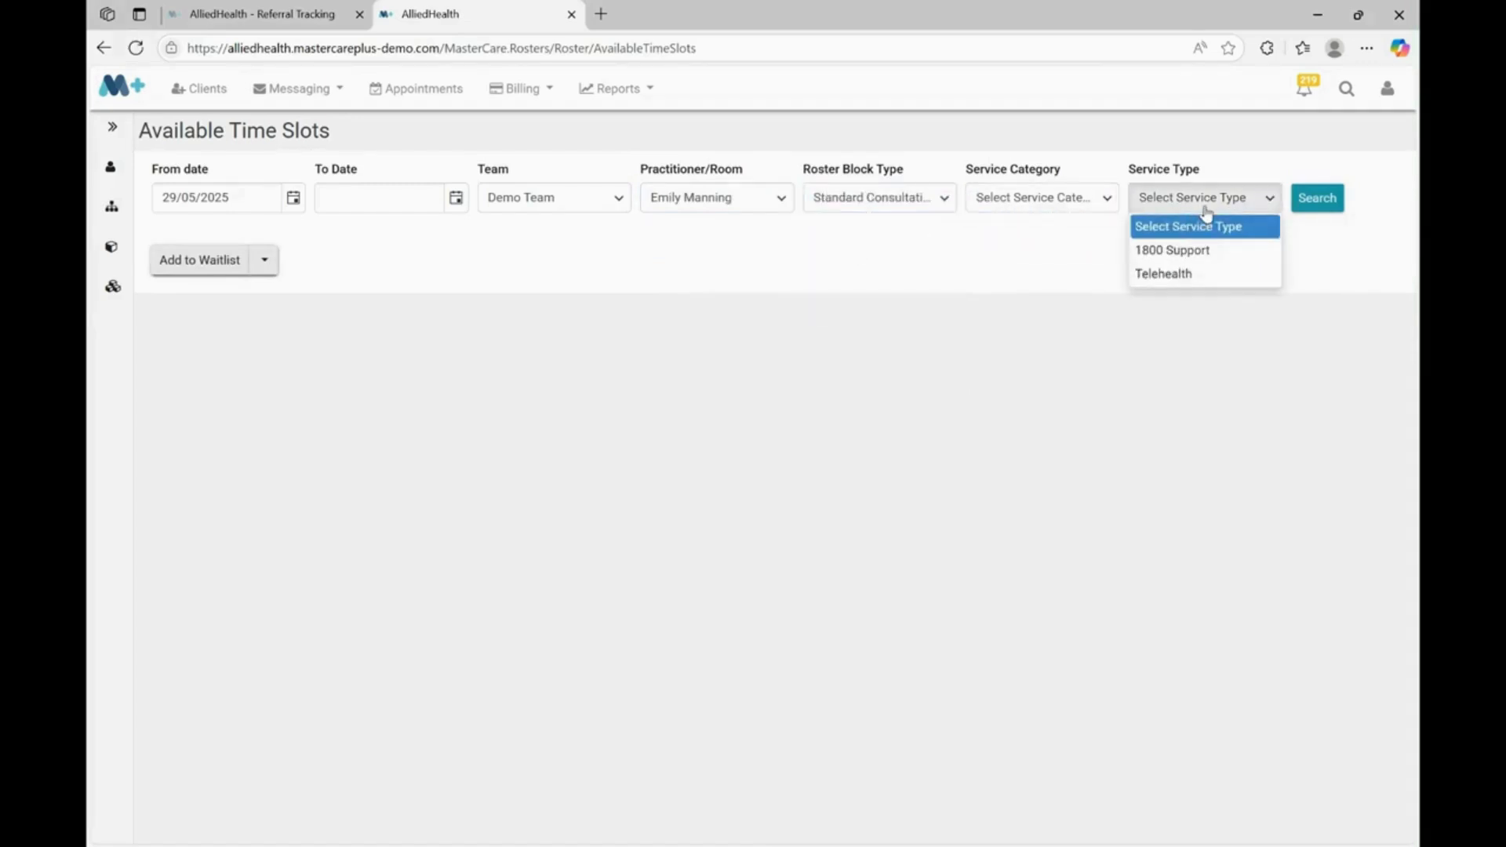
pyautogui.click(1305, 198)
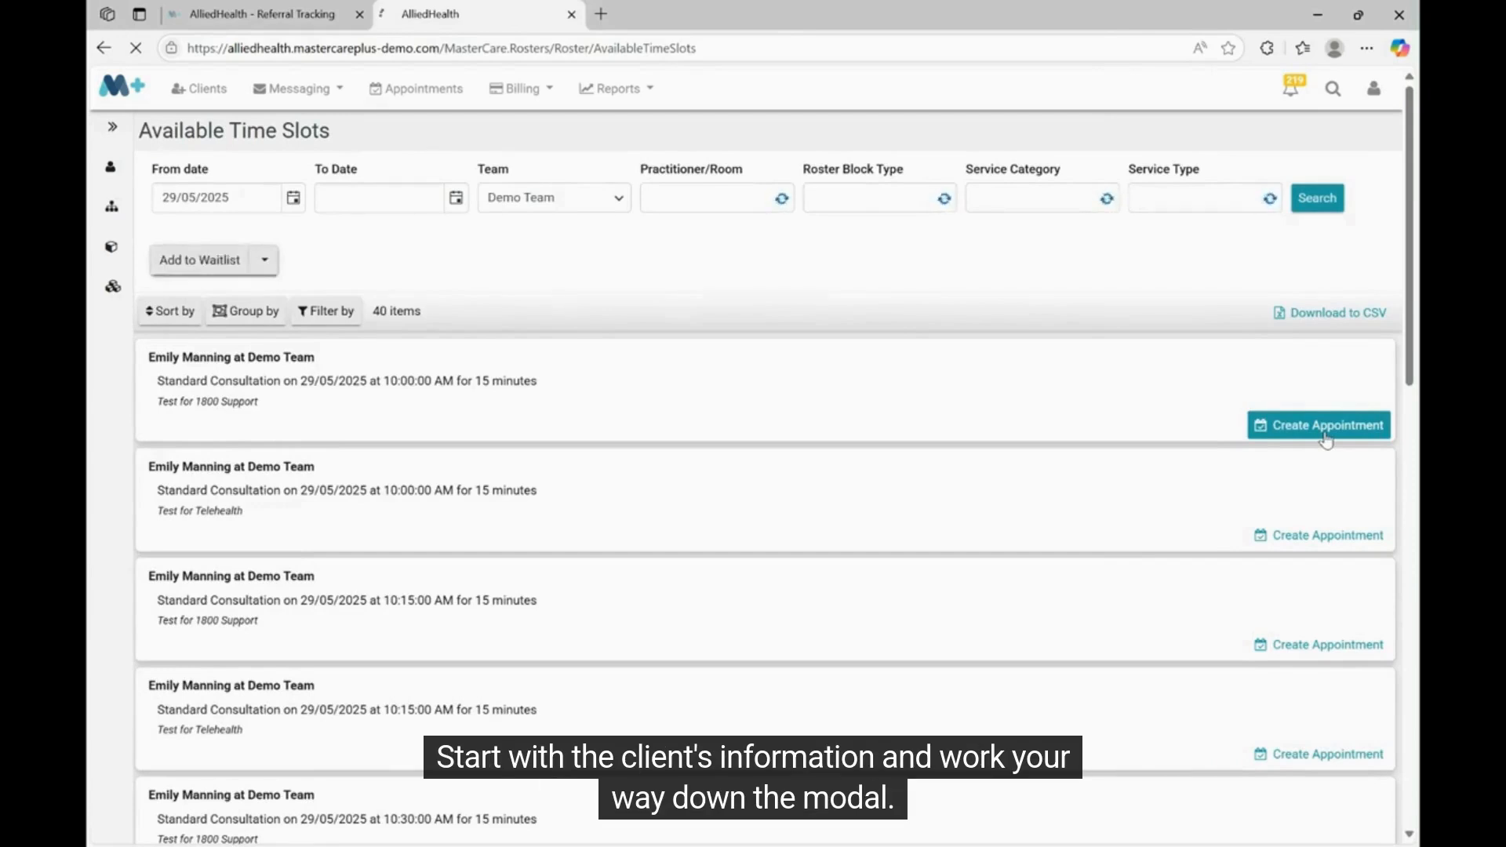
# Start a new appointment for 10:15 AM on 29/05/2025 from the available slots and add the client as participant
pyautogui.click(1325, 435)
pyautogui.click(656, 246)
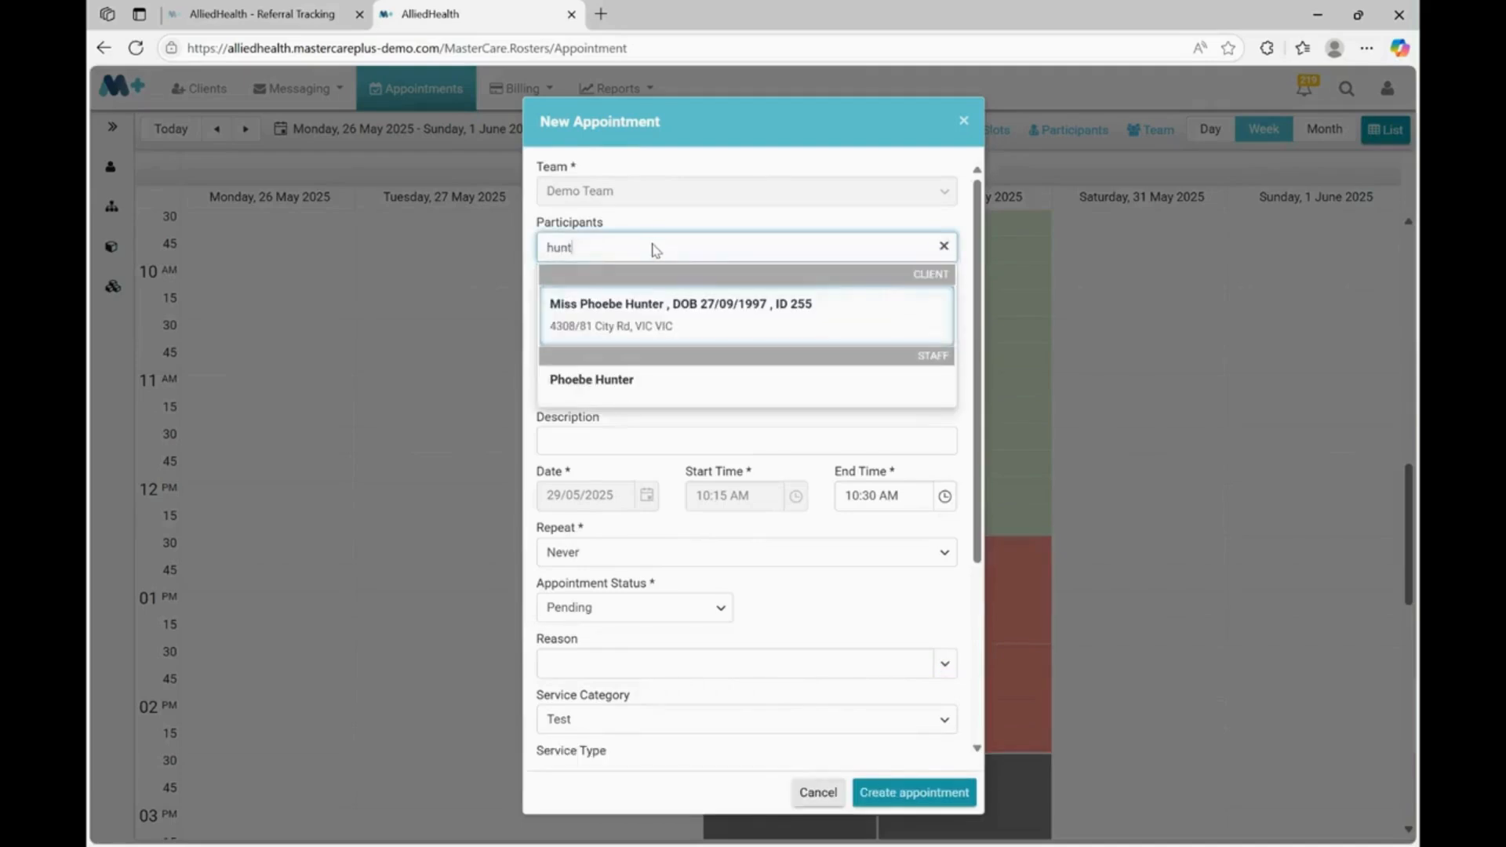
pyautogui.click(662, 325)
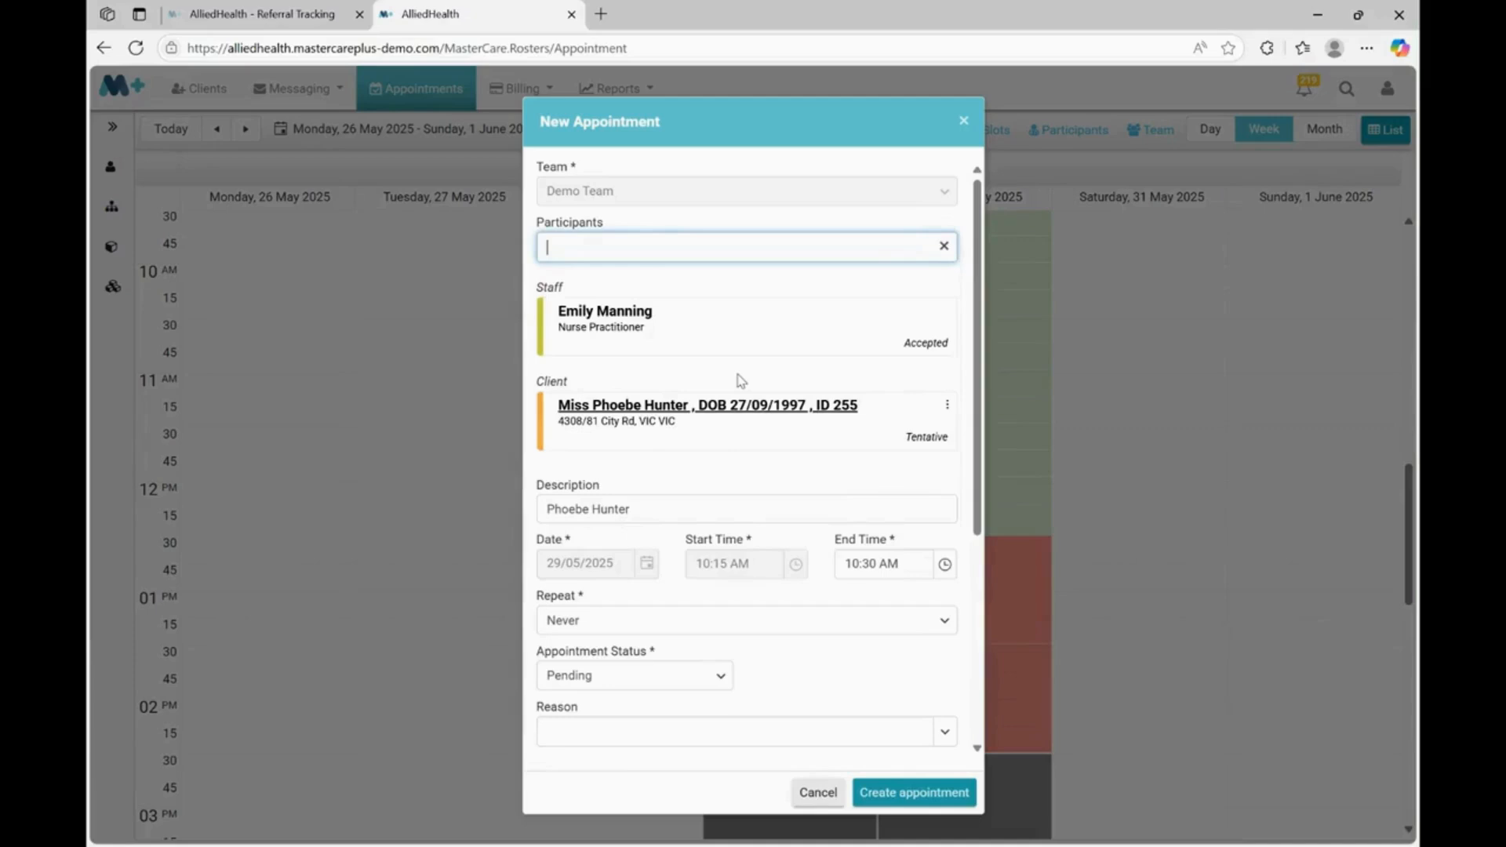
# Set the appointment to repeat daily, ending after 2 occurrences
pyautogui.click(659, 625)
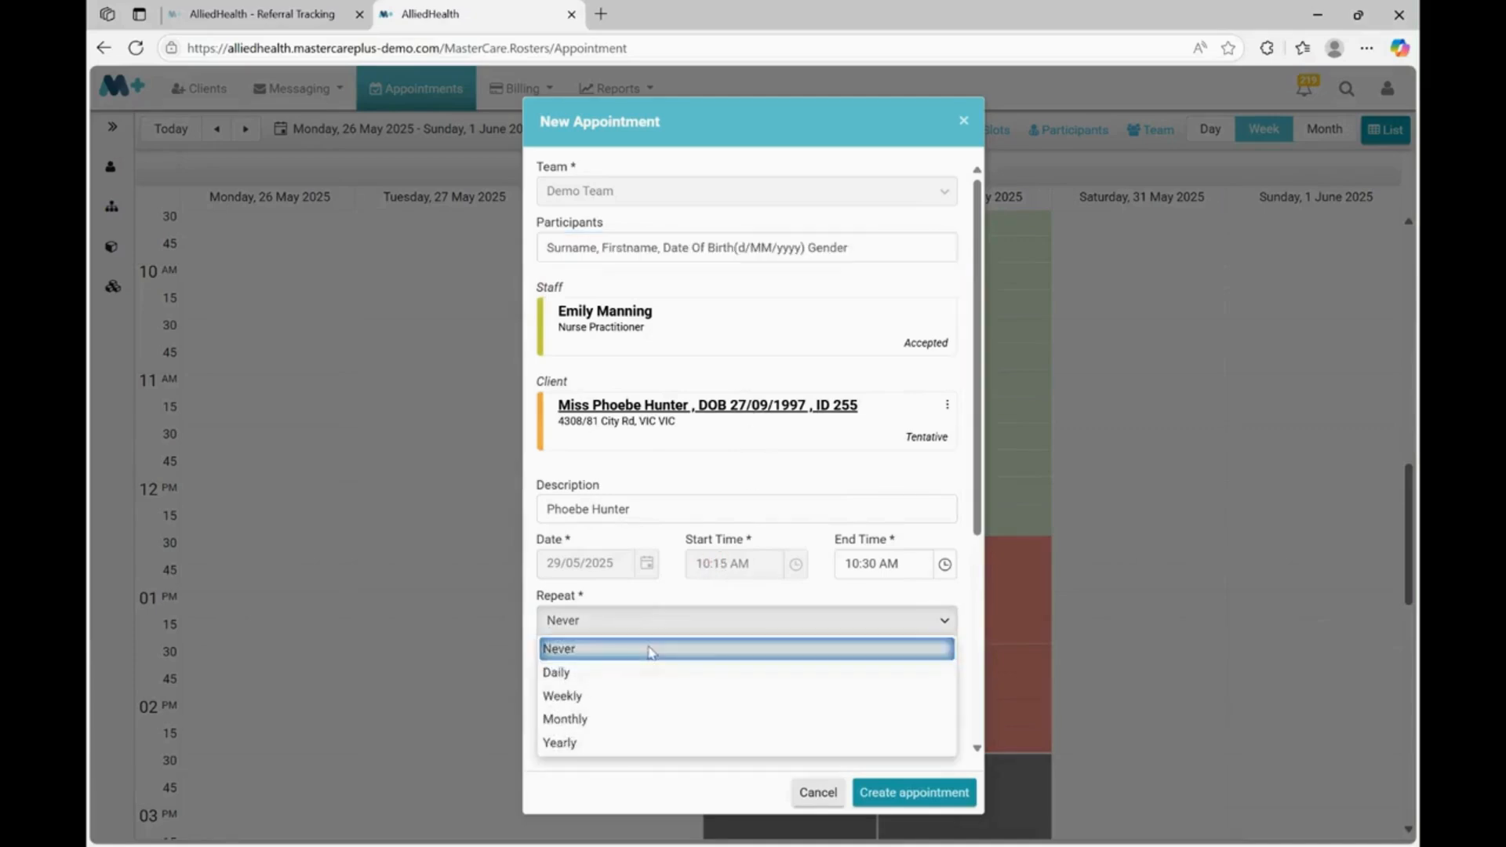
pyautogui.click(639, 675)
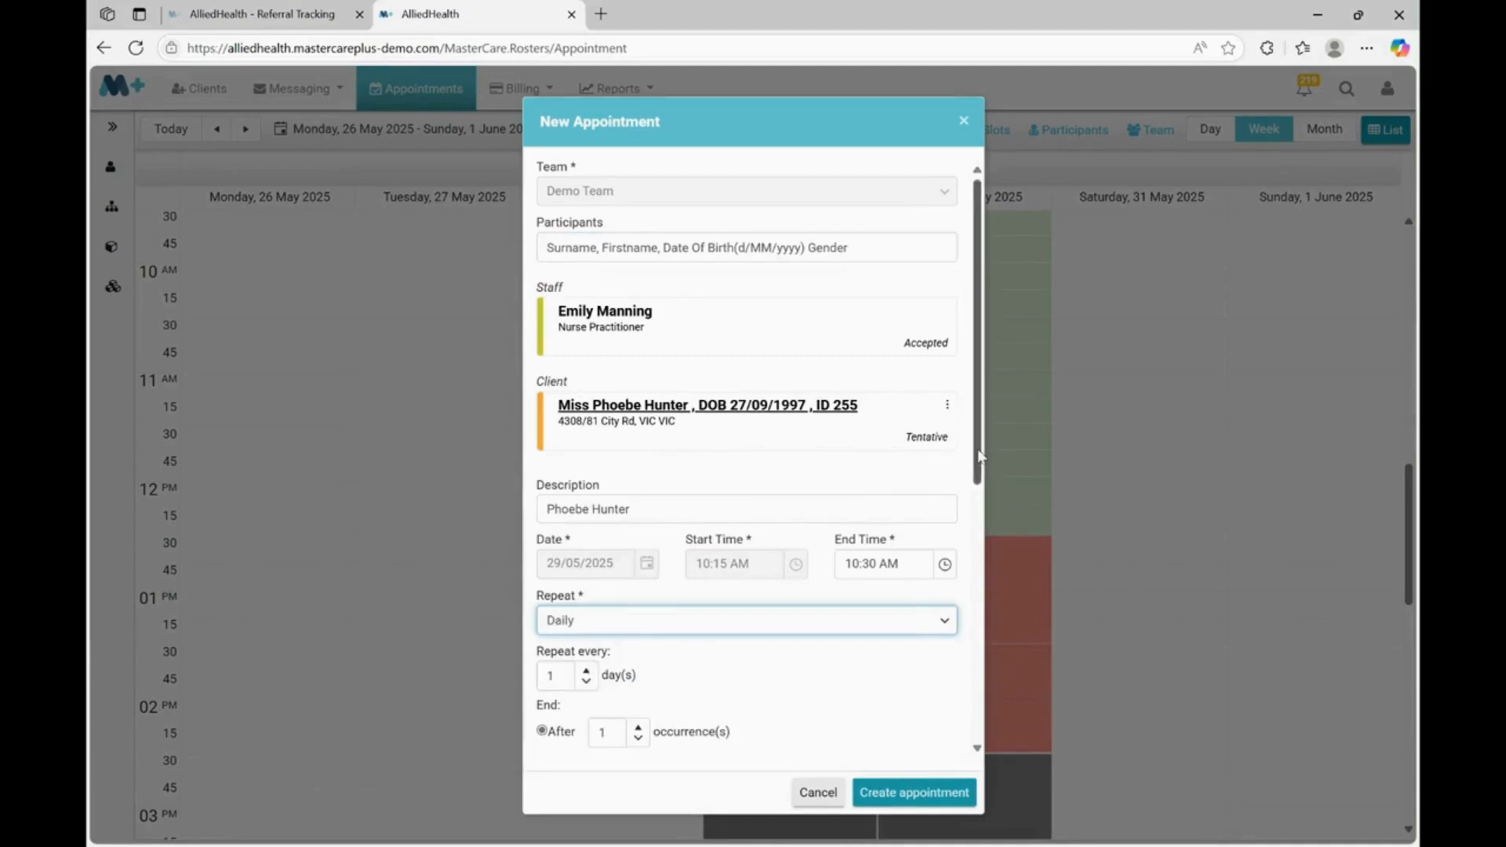
pyautogui.scroll(-5, 655, 439)
pyautogui.click(637, 388)
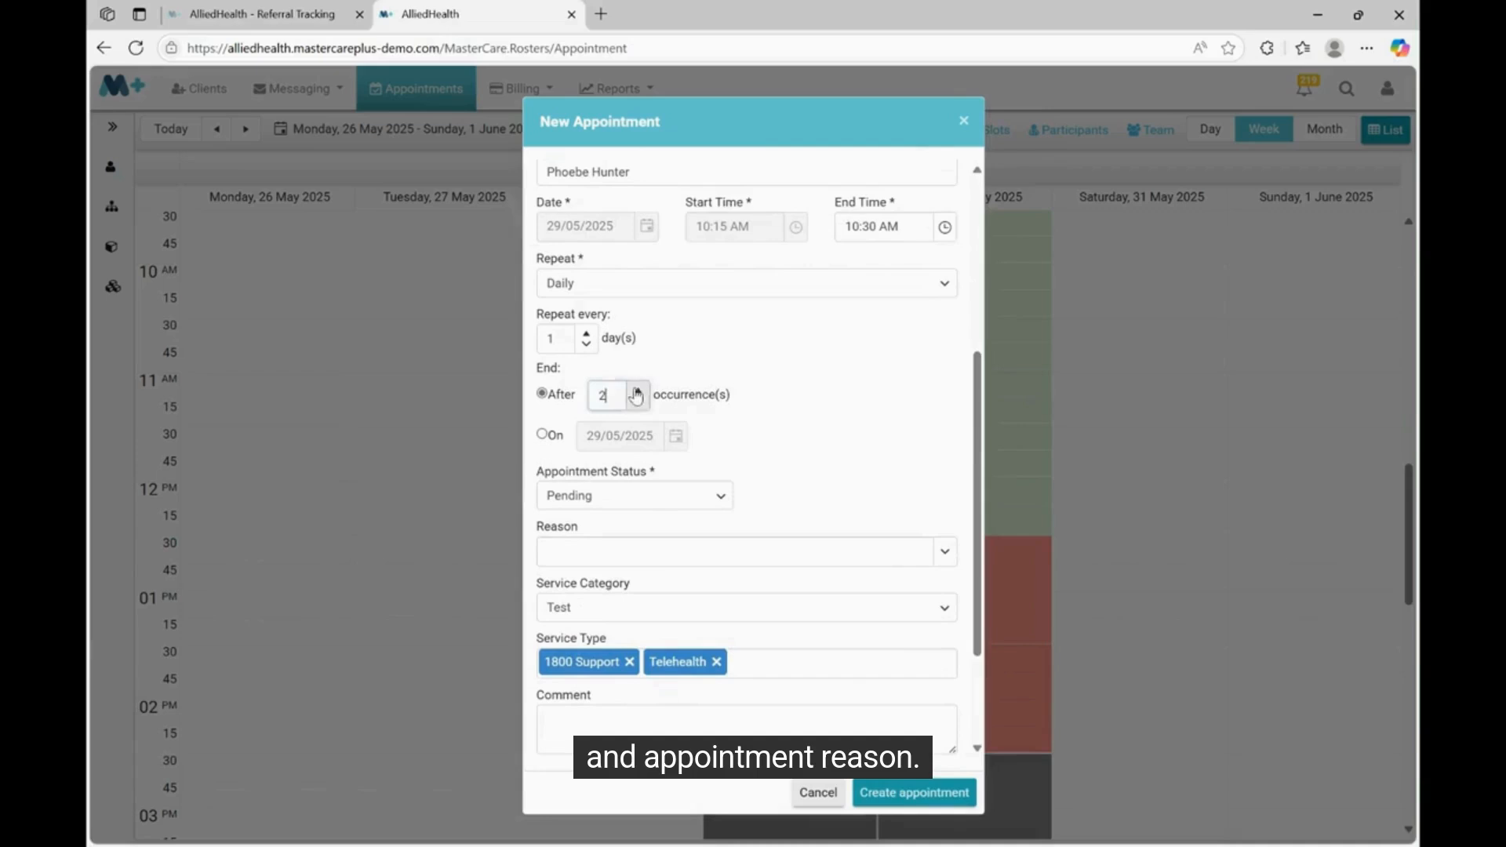
# Keep the appointment status as Pending and set the reason to 109006 - Anxiety disorder of childhood OR adolescence
pyautogui.click(694, 497)
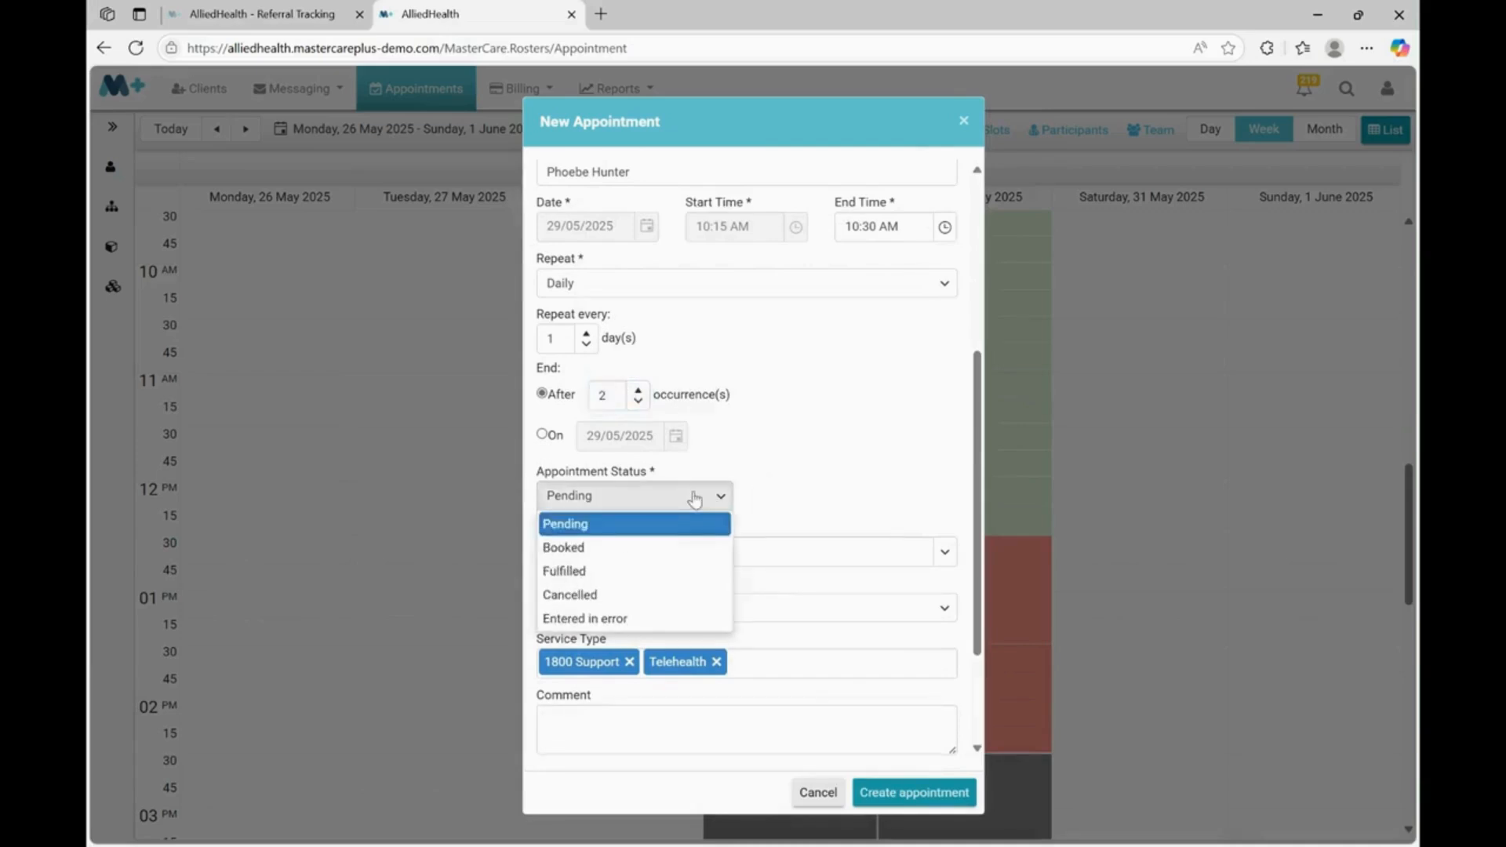
pyautogui.click(694, 497)
pyautogui.click(730, 550)
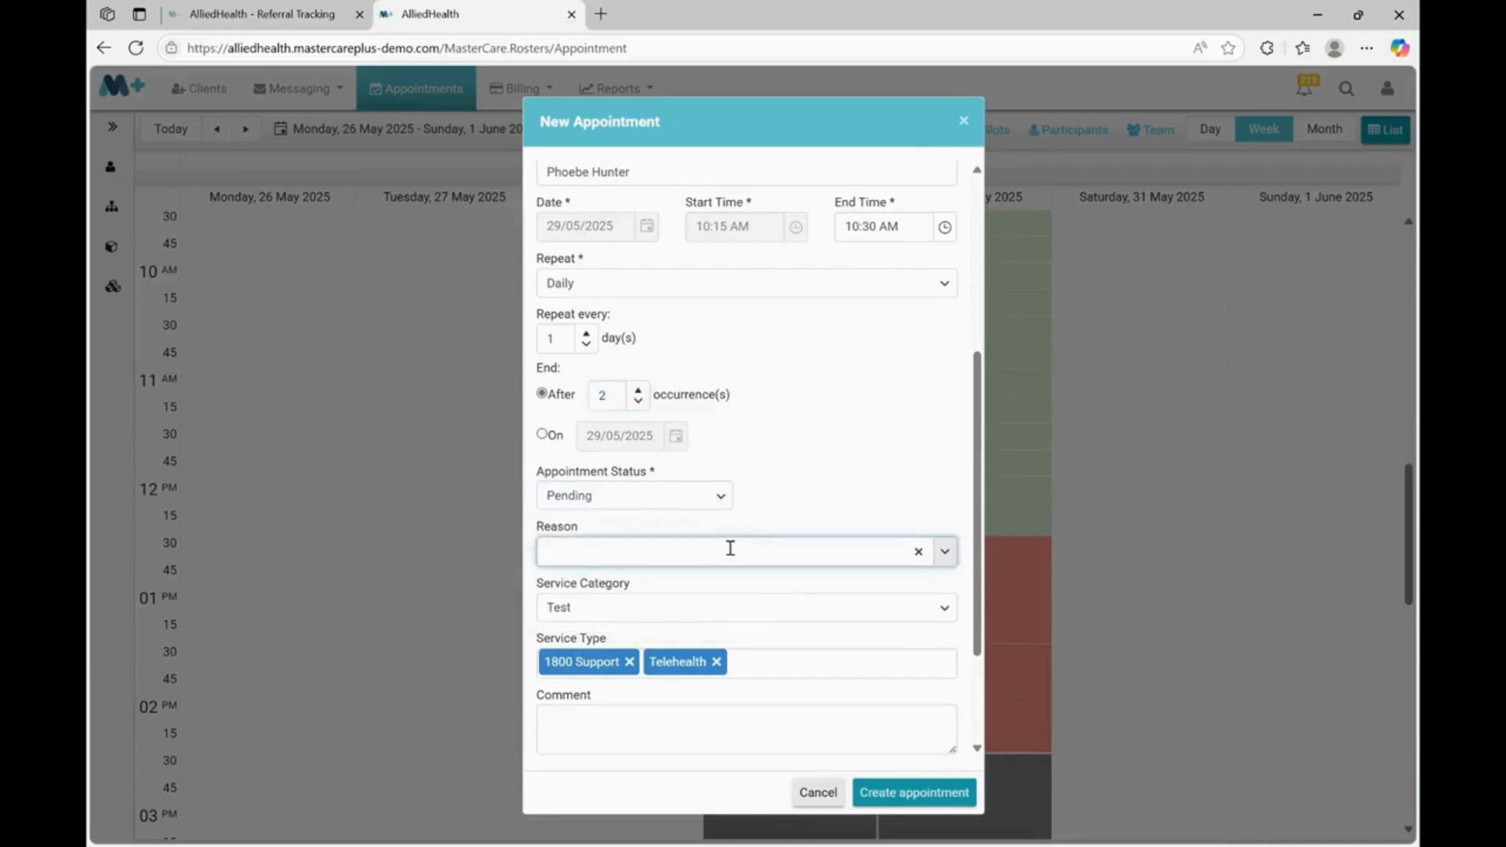
pyautogui.write('anxi')
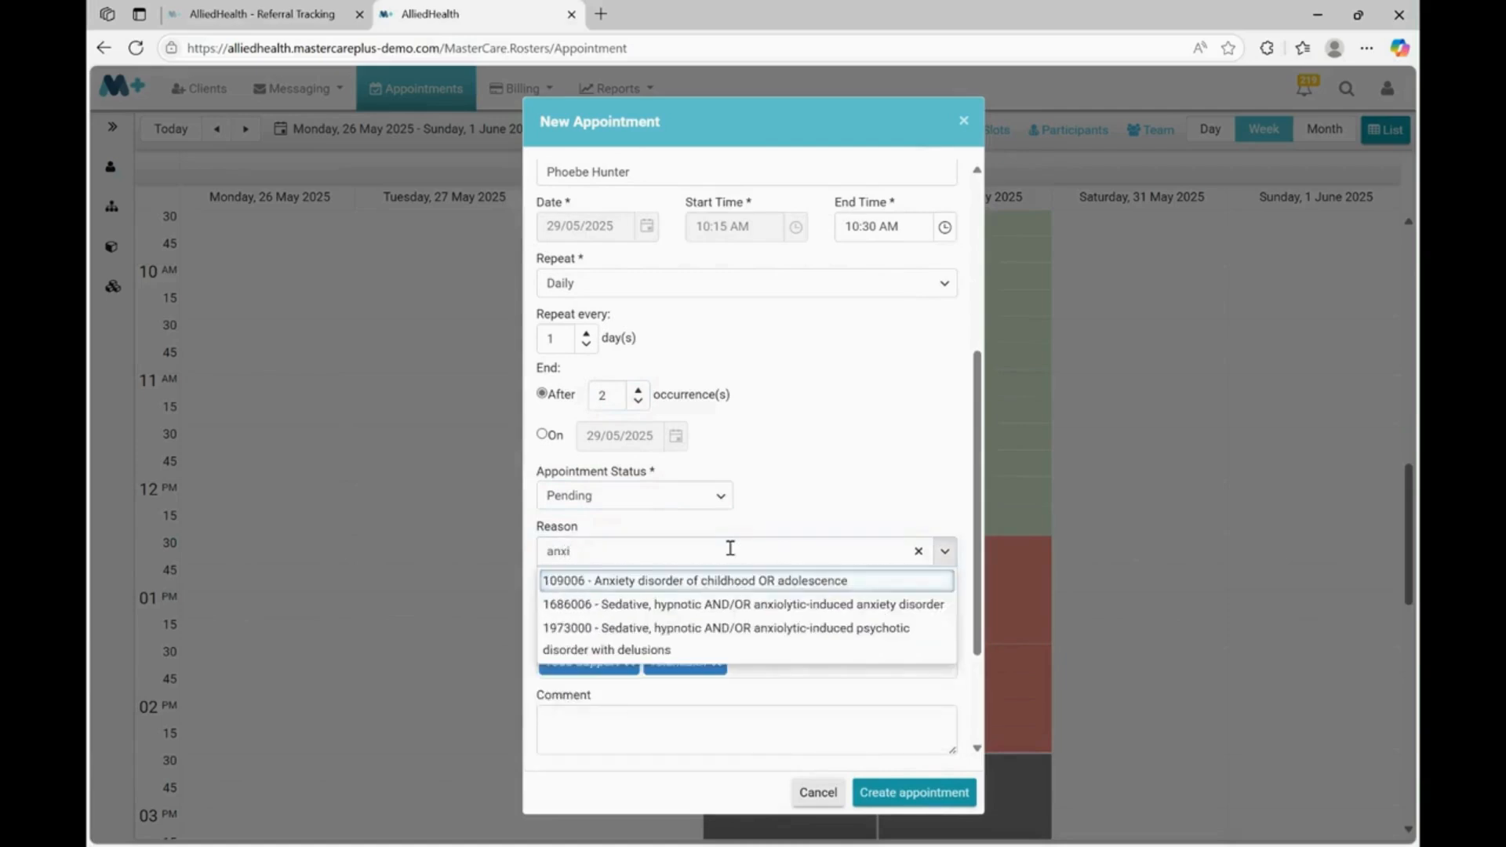
pyautogui.click(725, 581)
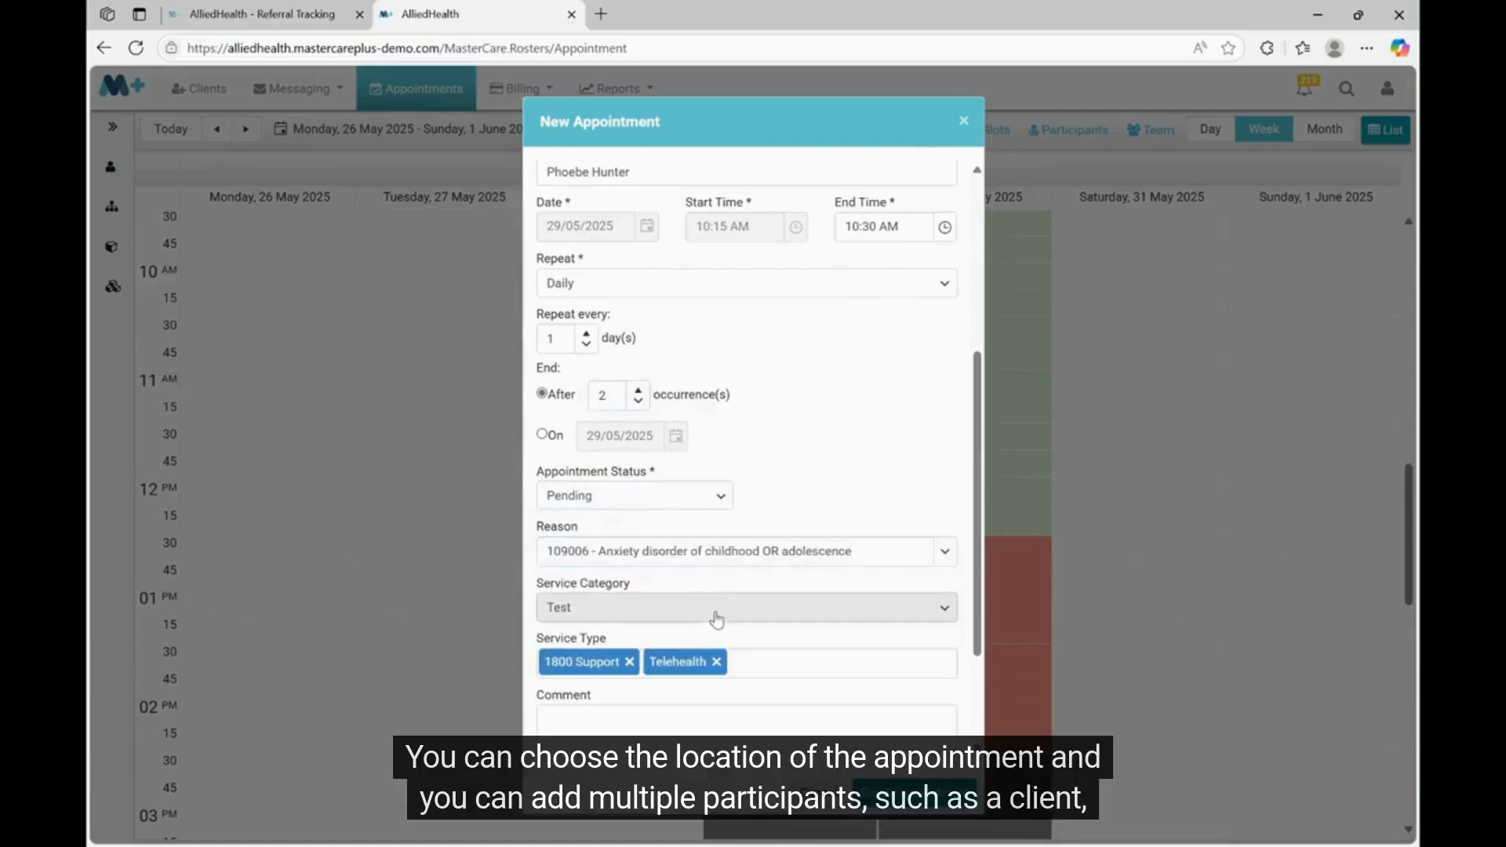
# Keep service category Test and choose Test office as the on-site room, leaving the comment empty
pyautogui.click(716, 619)
pyautogui.click(716, 625)
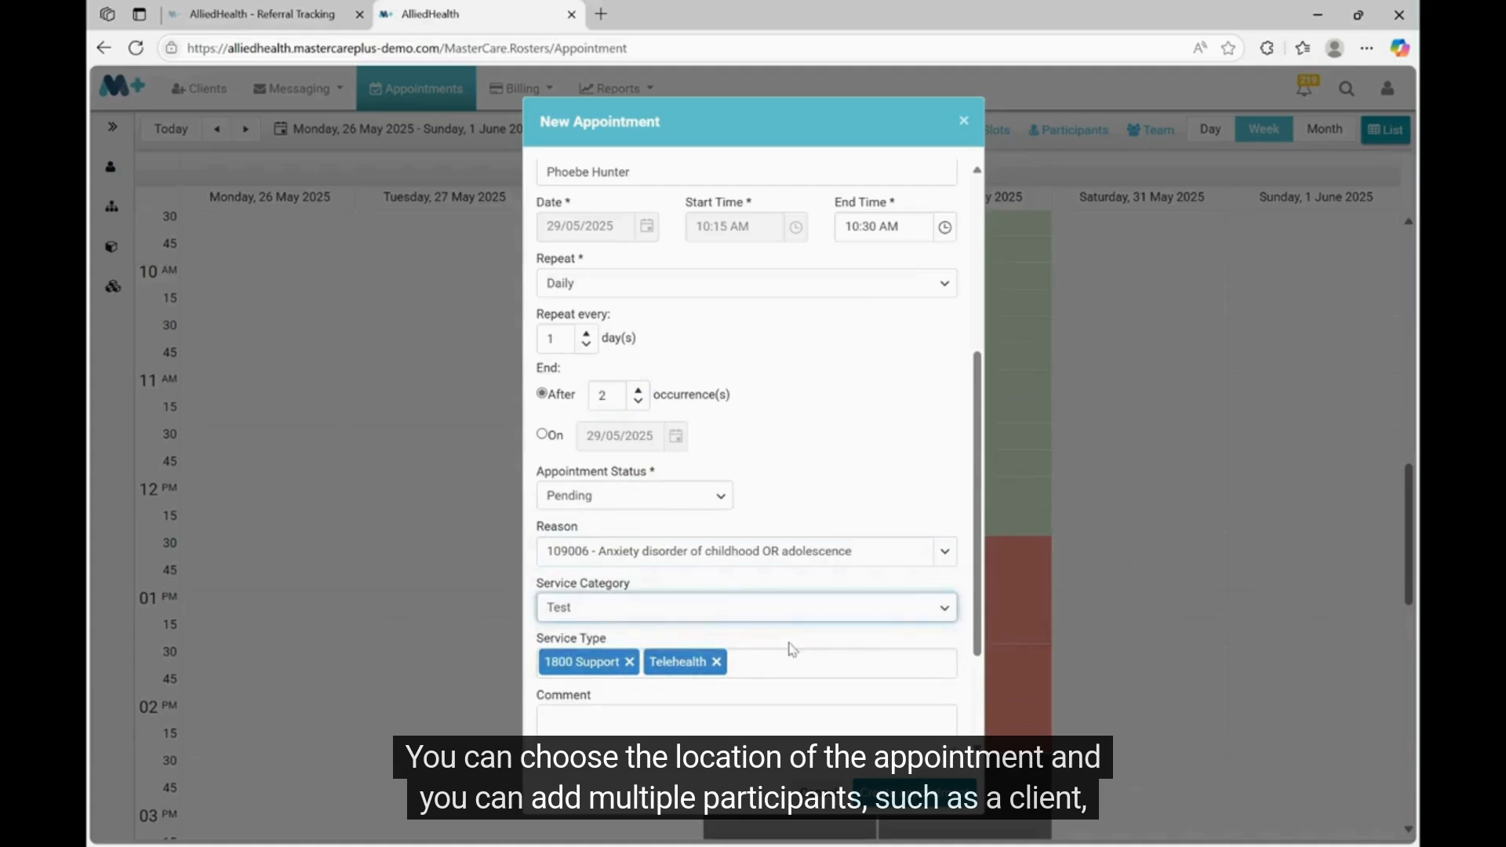
pyautogui.scroll(-2, 792, 650)
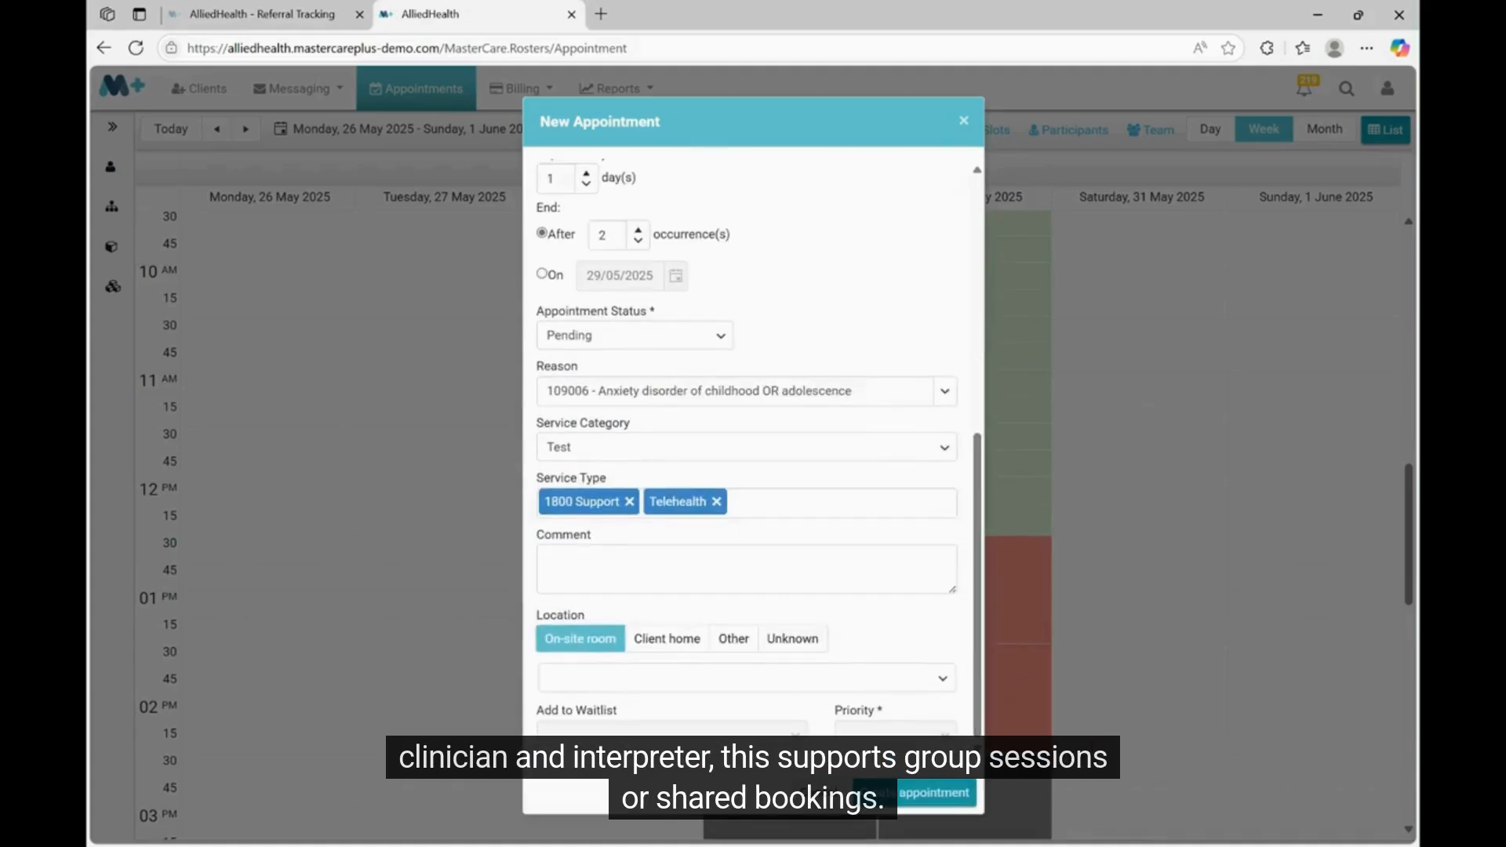
pyautogui.click(653, 681)
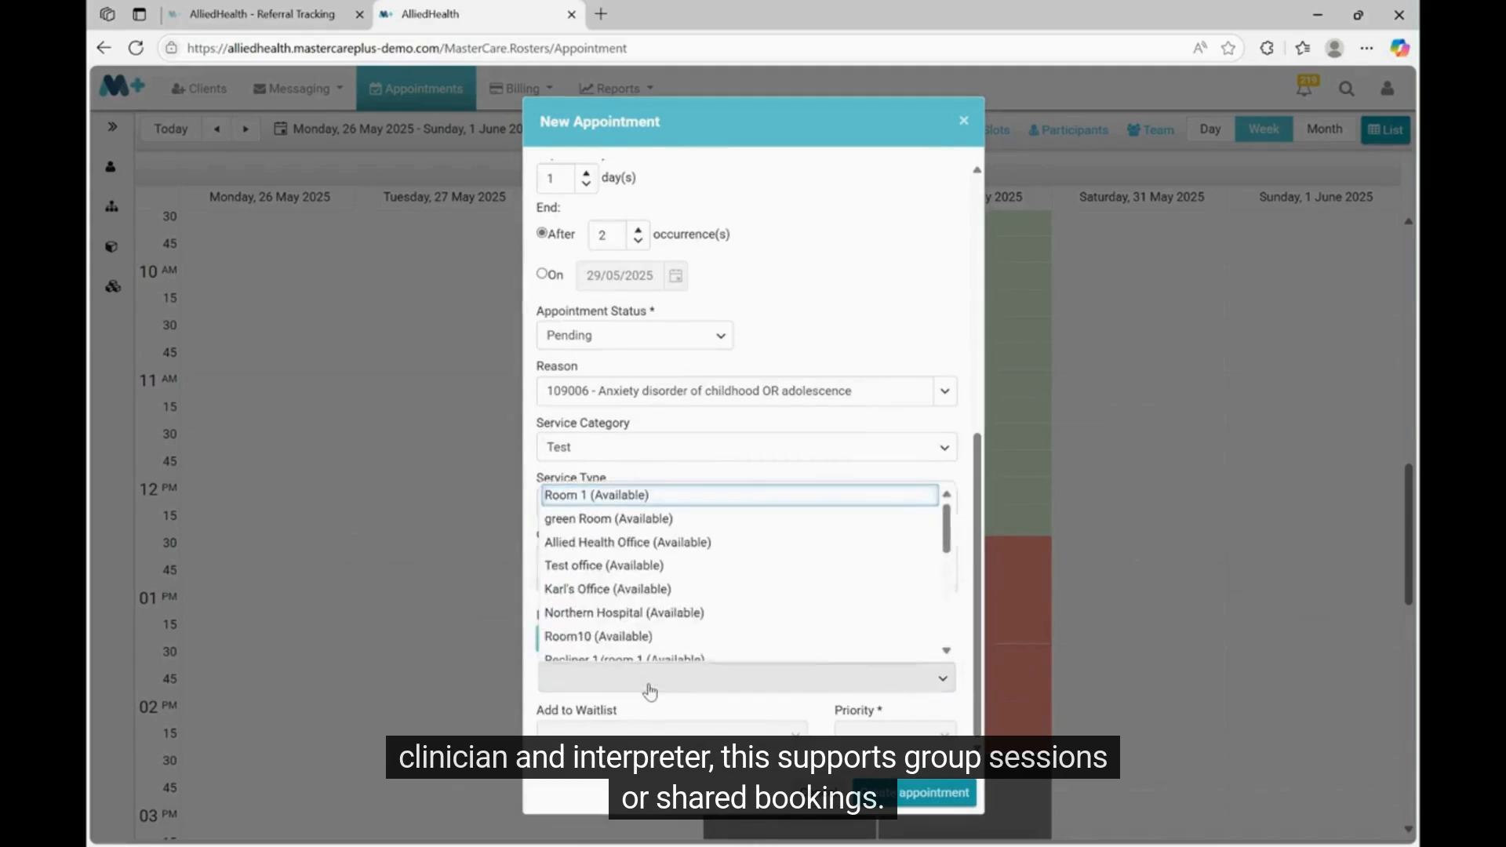
pyautogui.click(677, 571)
pyautogui.click(674, 567)
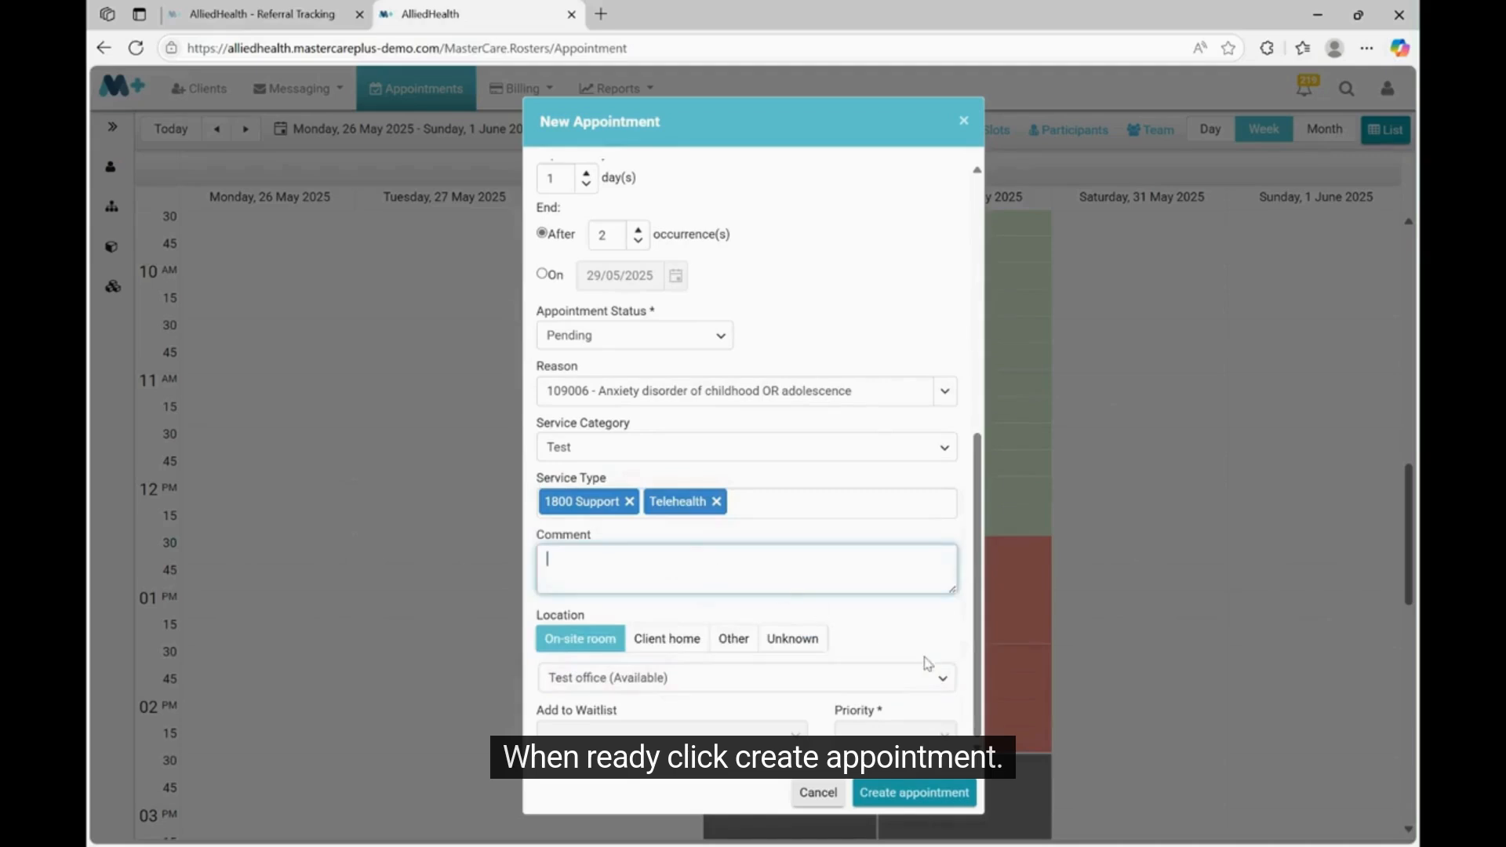
# Try to create the appointment, and end the daily repeat on 30/05/2025 instead of after 2 occurrences
pyautogui.click(910, 635)
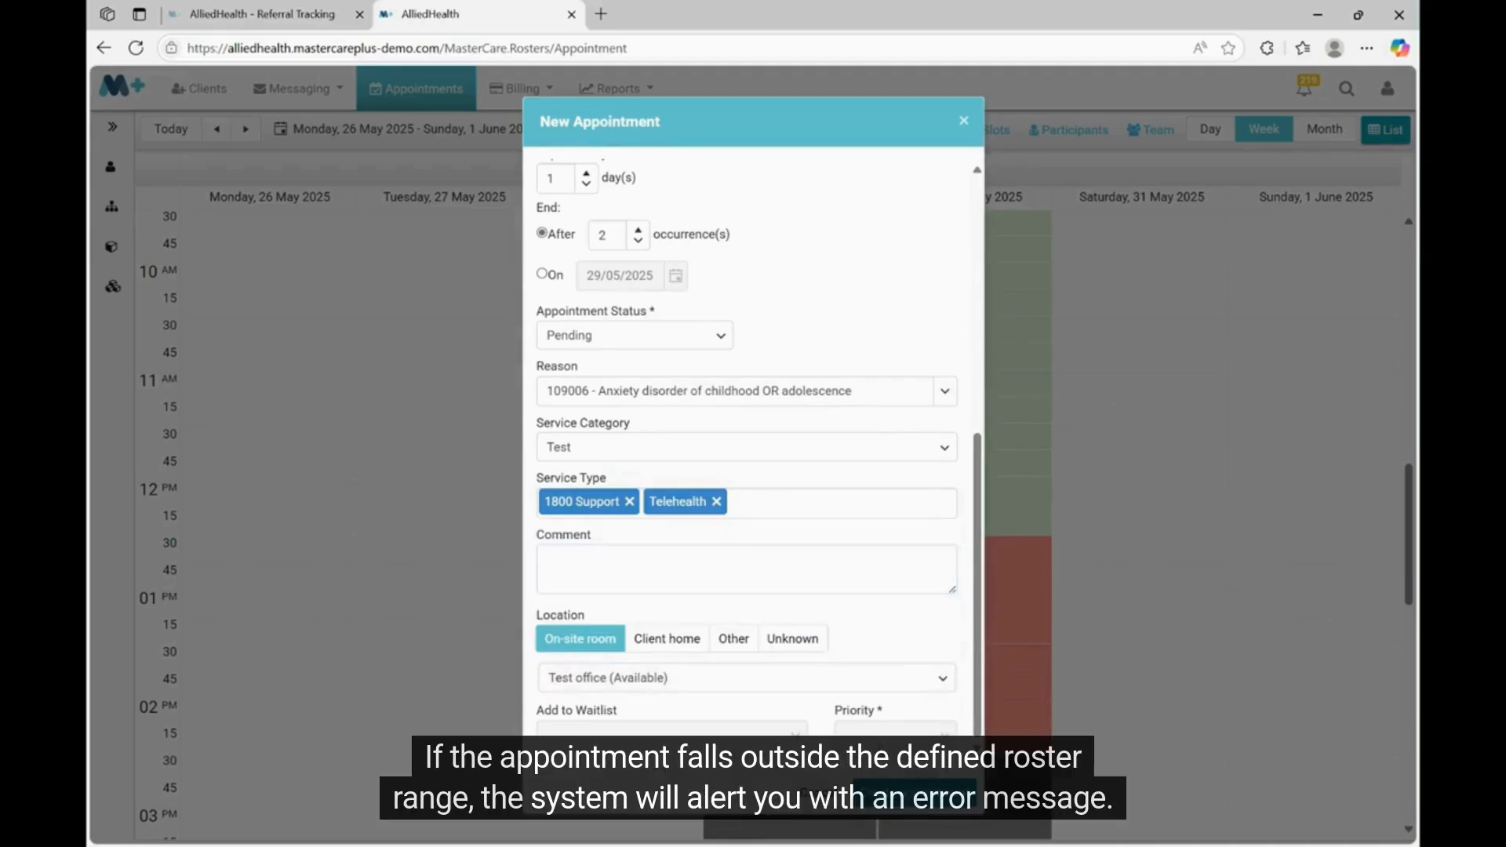
pyautogui.click(914, 792)
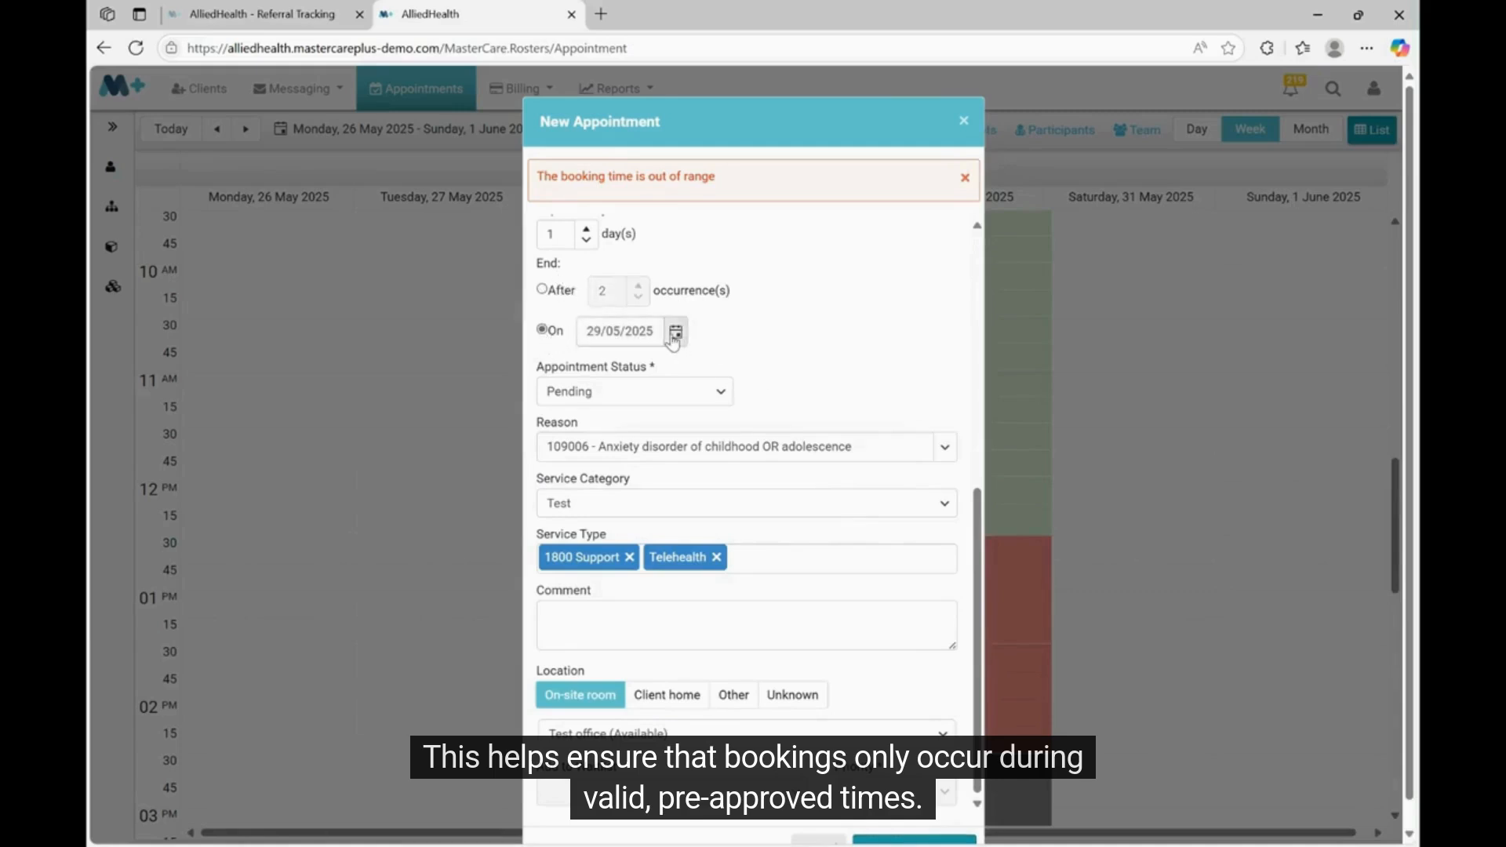
pyautogui.click(674, 333)
pyautogui.click(715, 517)
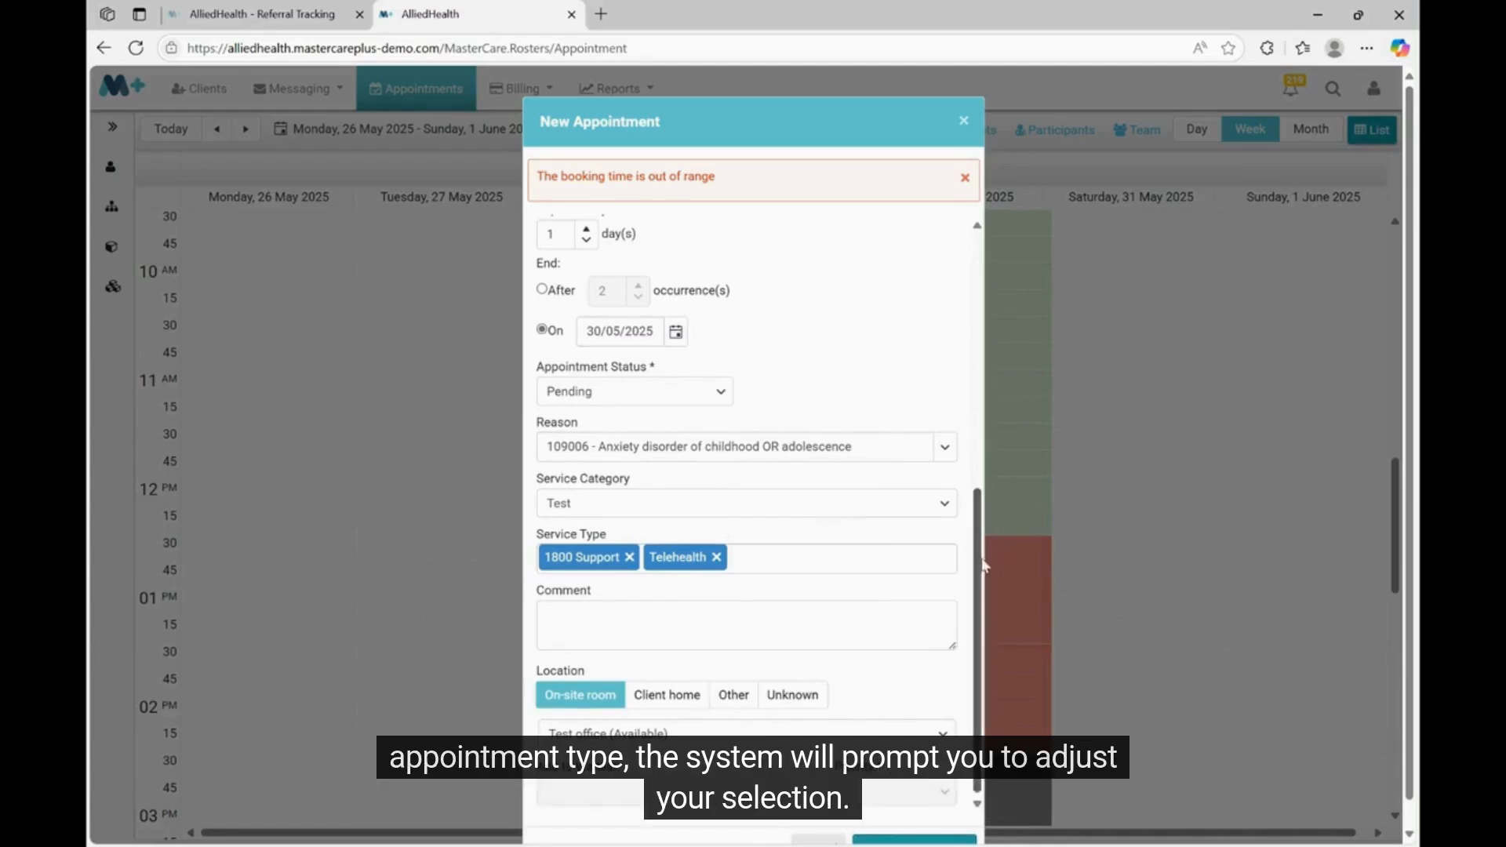
# Set the appointment's repeat to Never, look over the form, and close it without creating the appointment
pyautogui.scroll(3, 951, 469)
pyautogui.scroll(1, 951, 463)
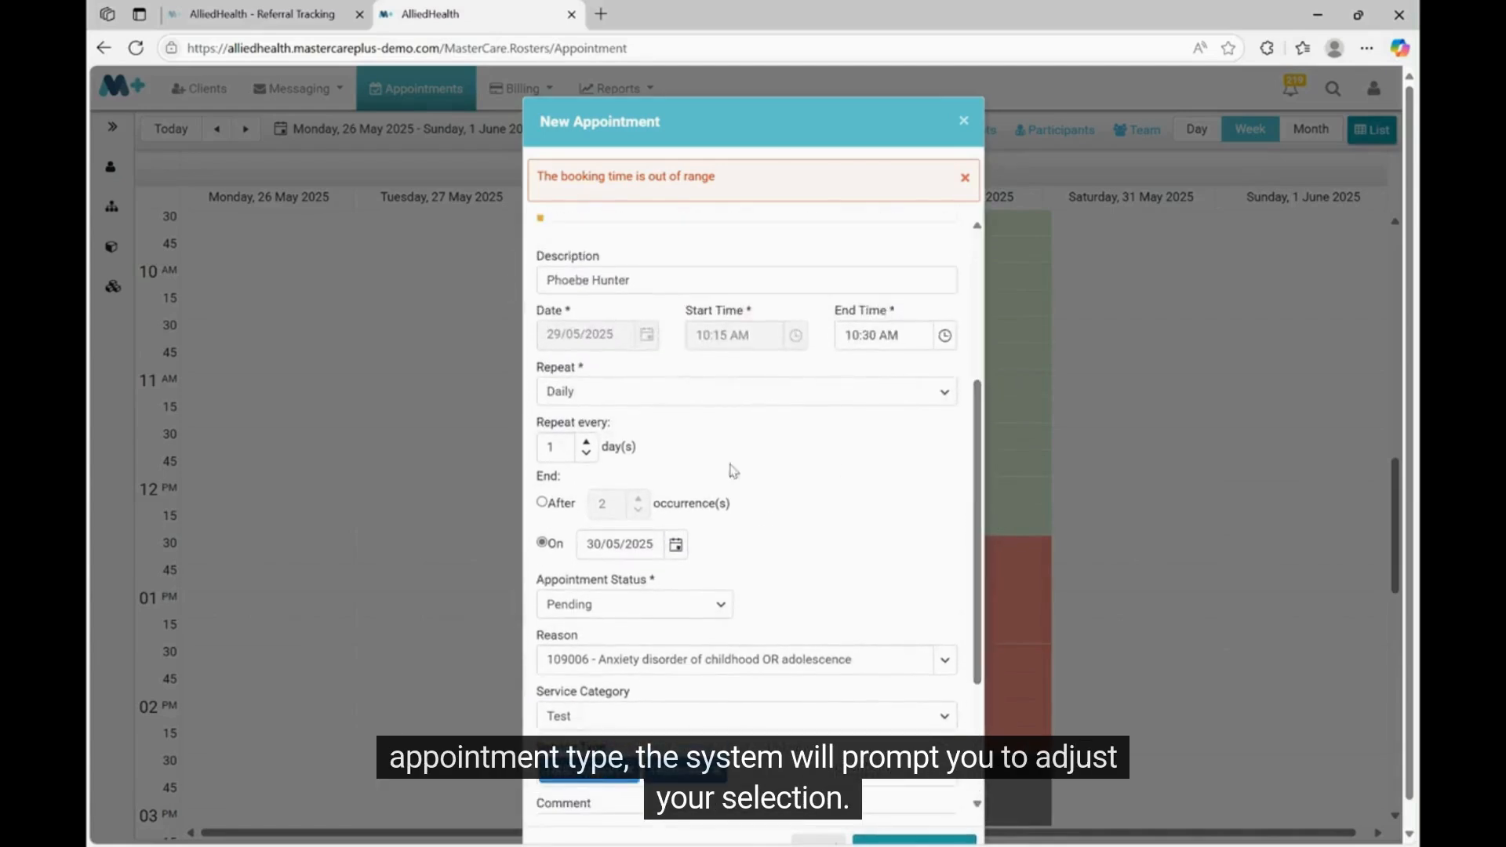
pyautogui.click(553, 394)
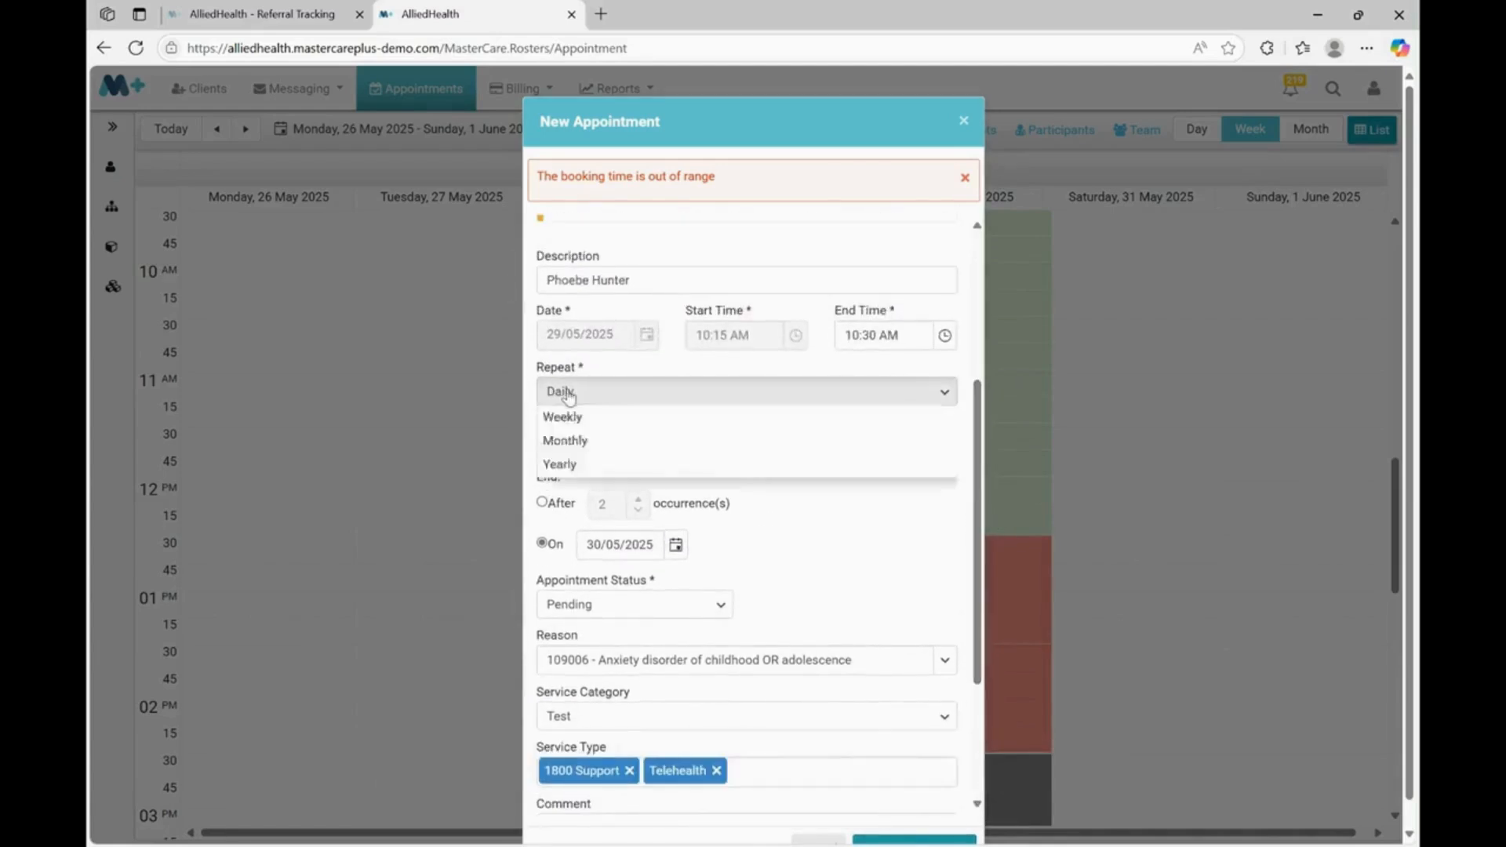
pyautogui.click(565, 416)
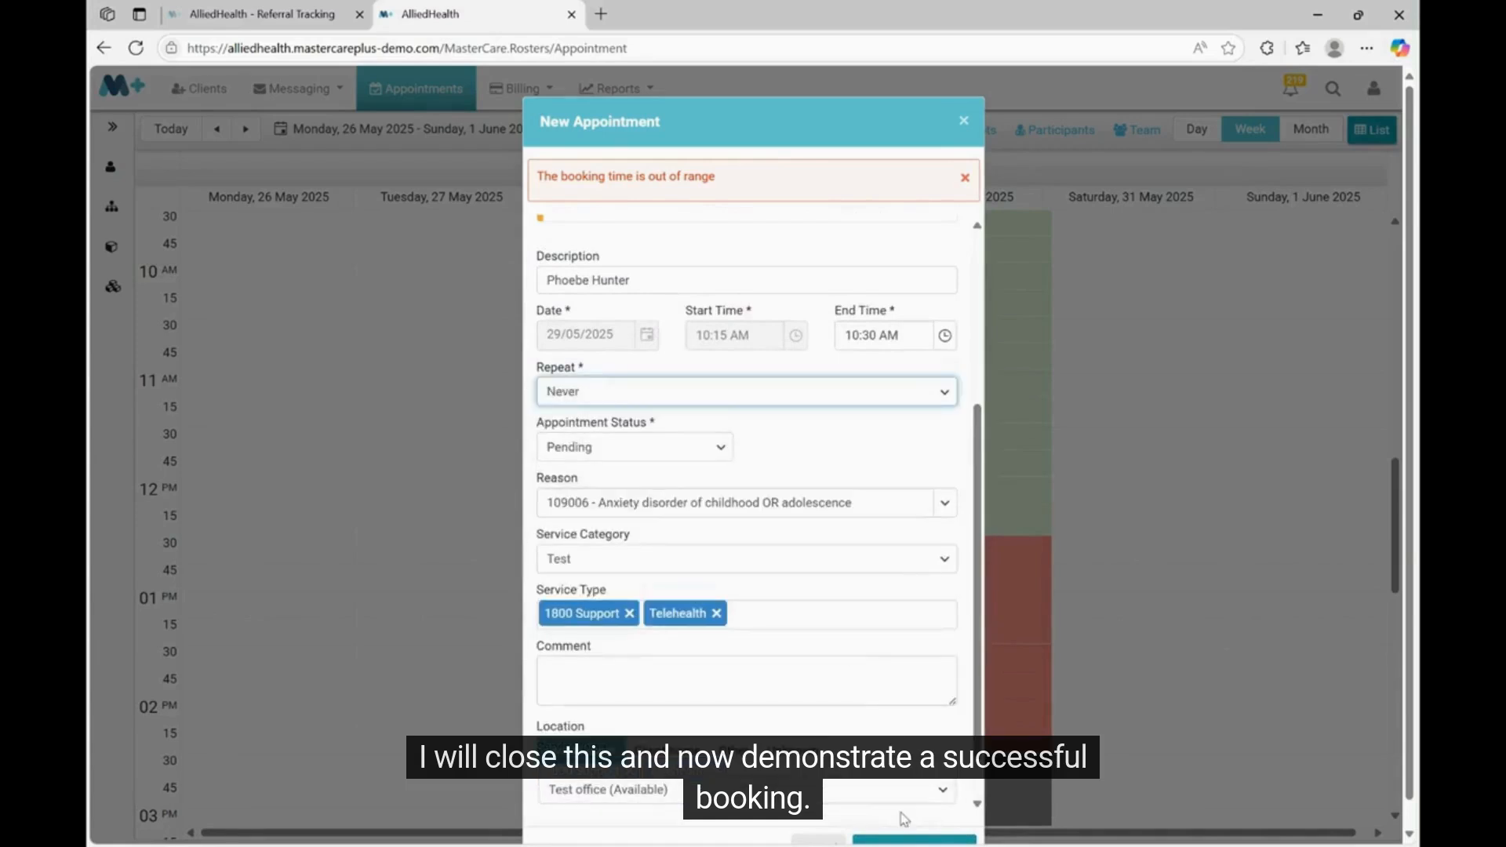
pyautogui.scroll(-1, 981, 801)
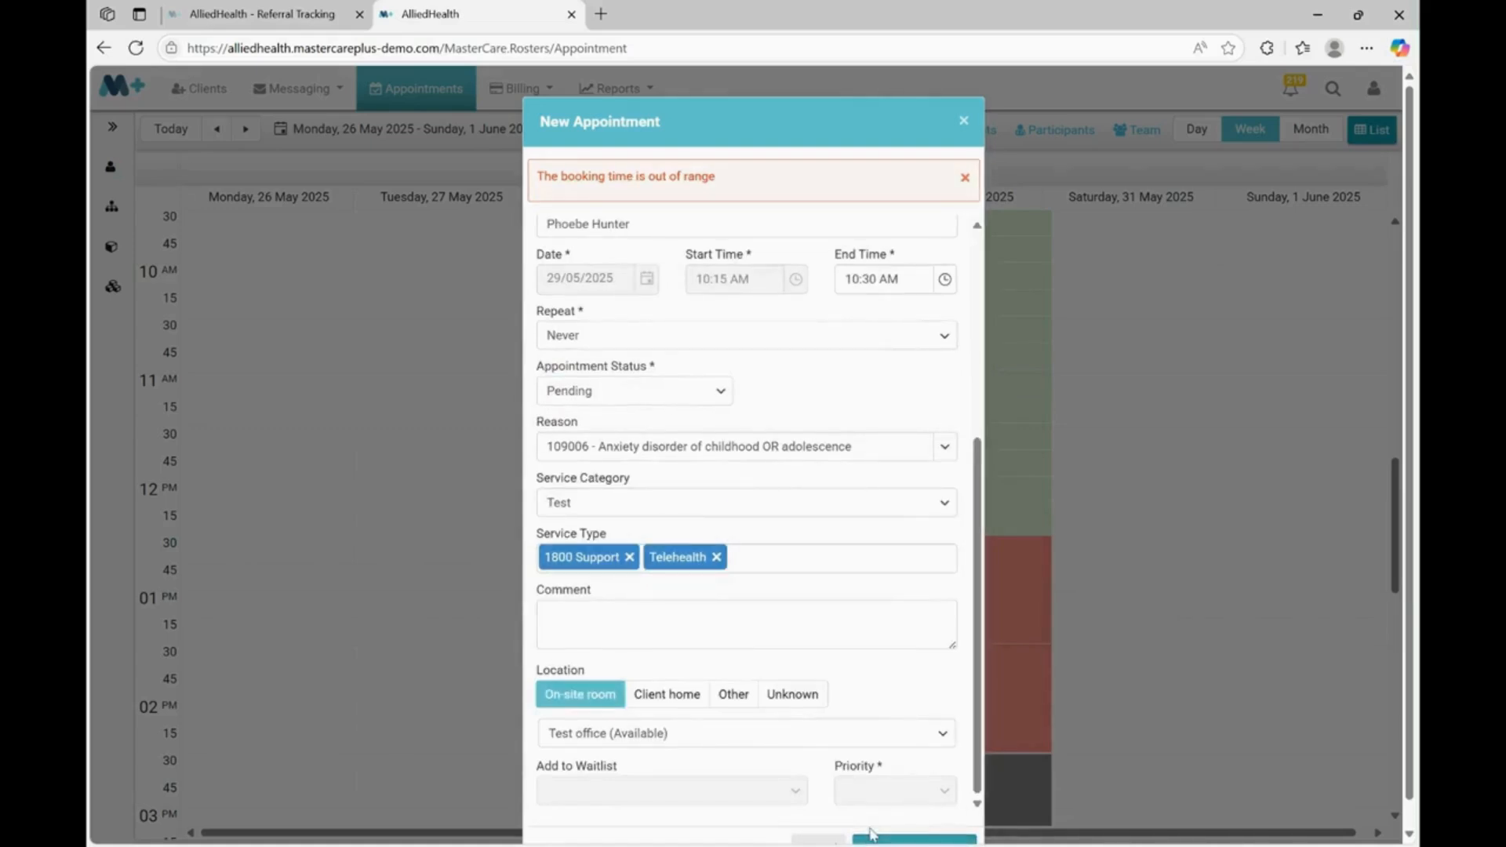
pyautogui.scroll(5, 985, 392)
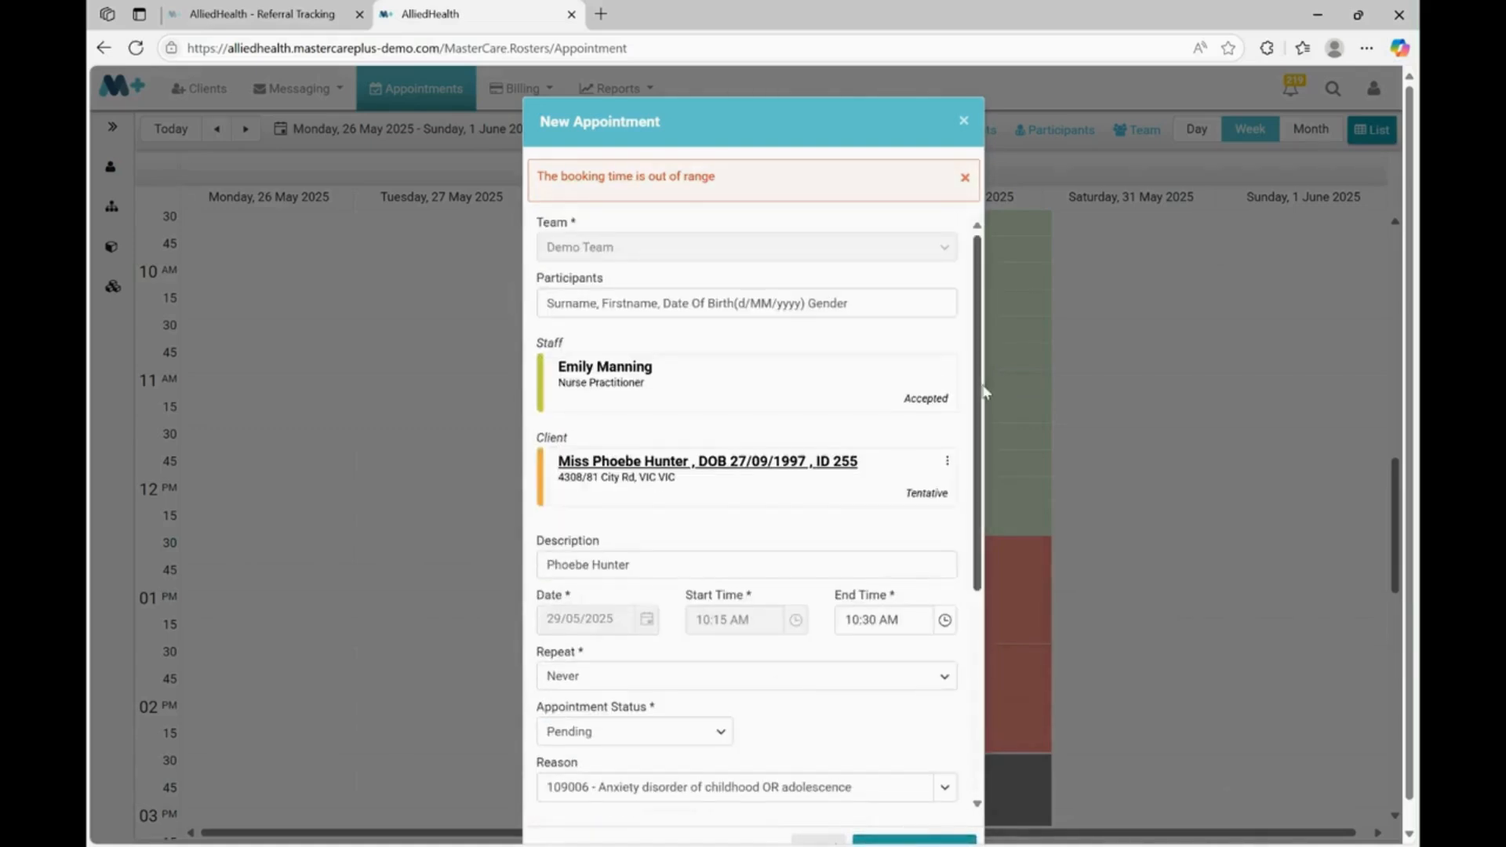
pyautogui.click(964, 120)
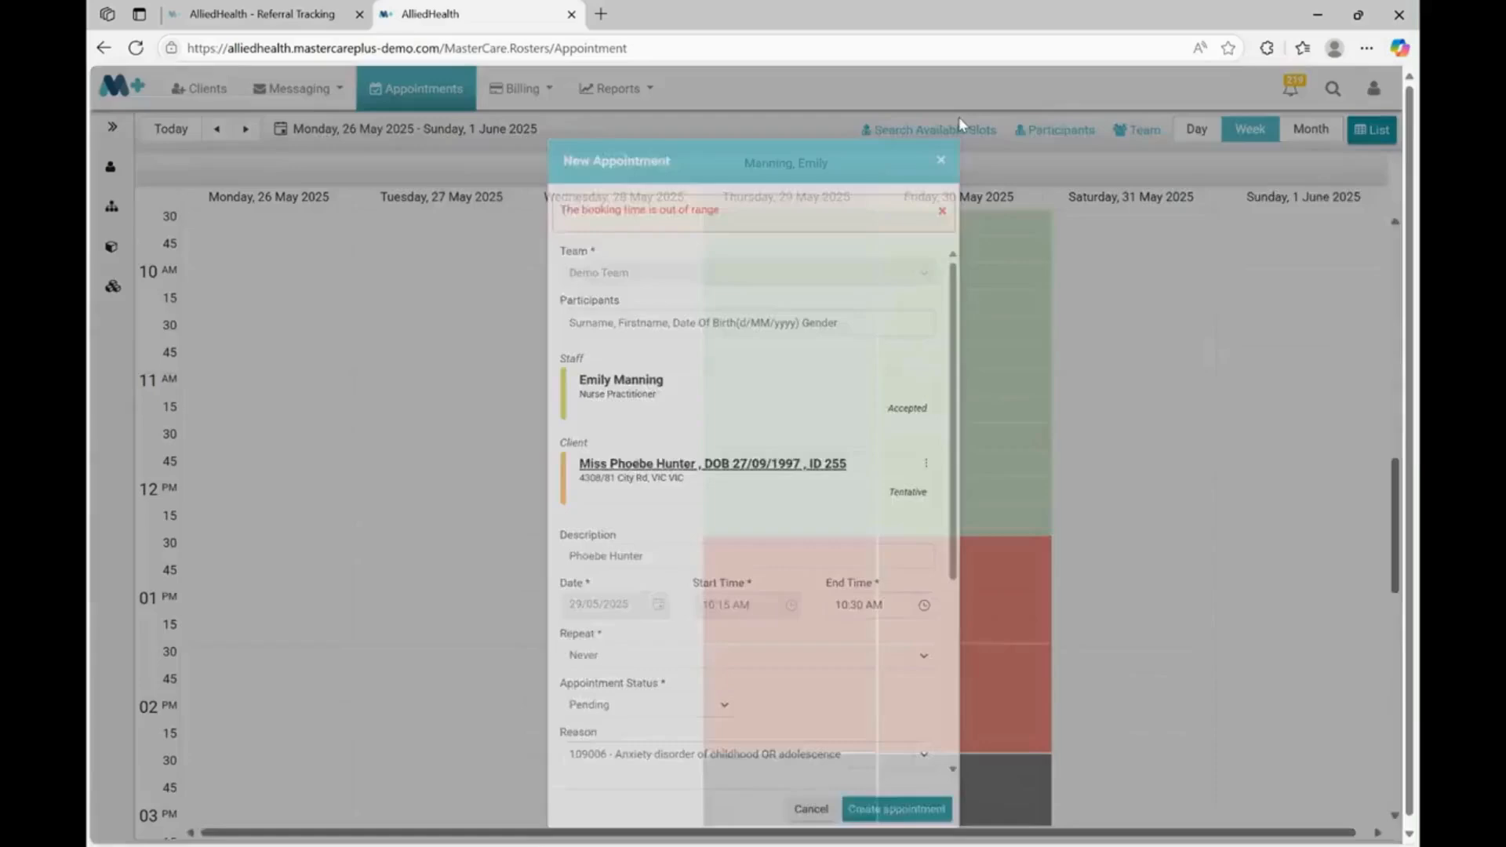
# Start a new appointment in the staff member's 10:45 AM slot on 29/05/2025 and add the client as participant
pyautogui.click(809, 362)
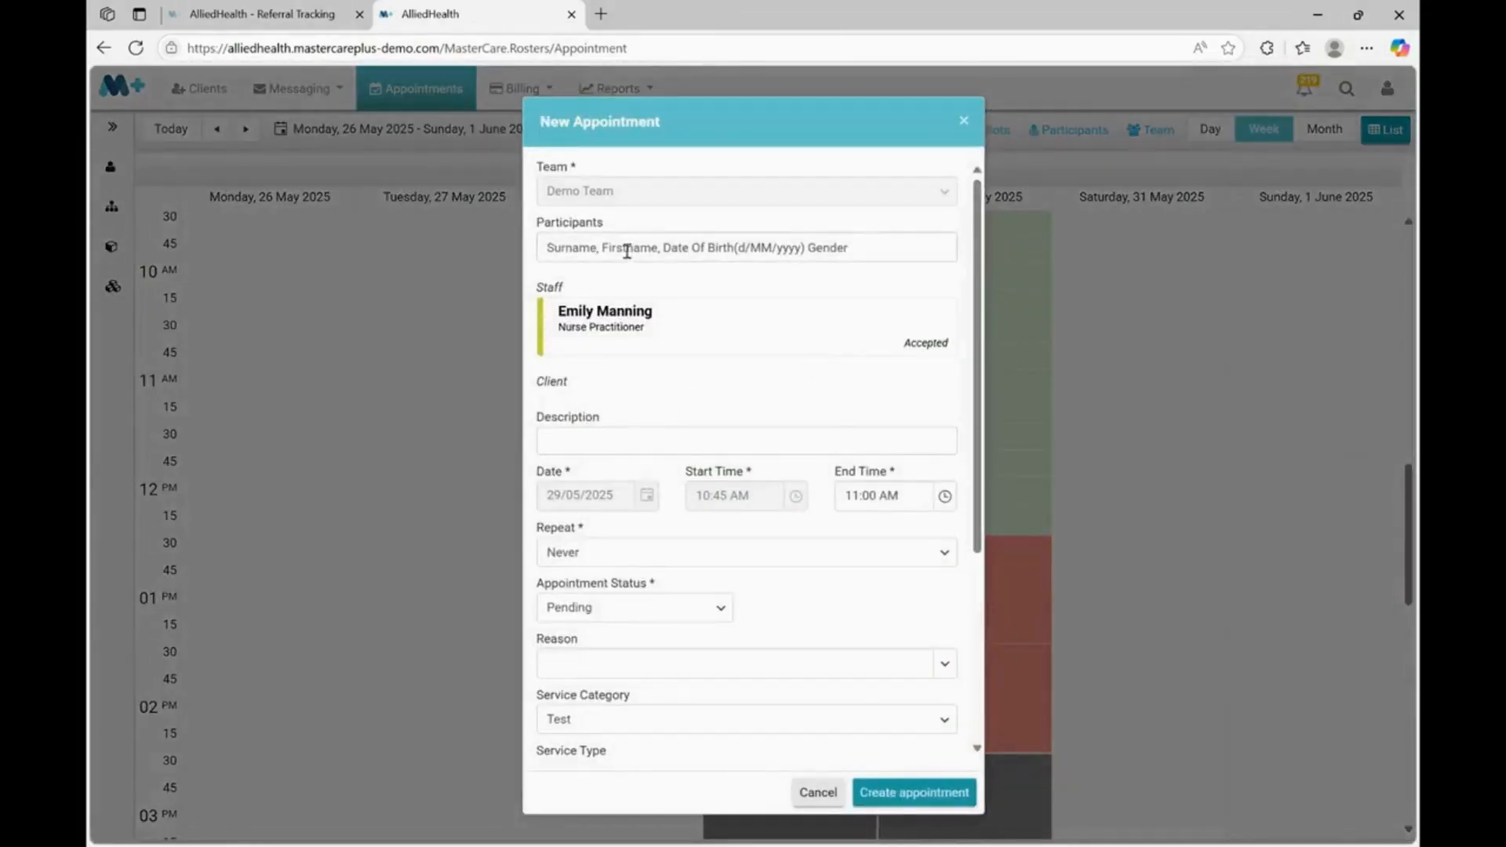
pyautogui.click(626, 252)
pyautogui.write('hu')
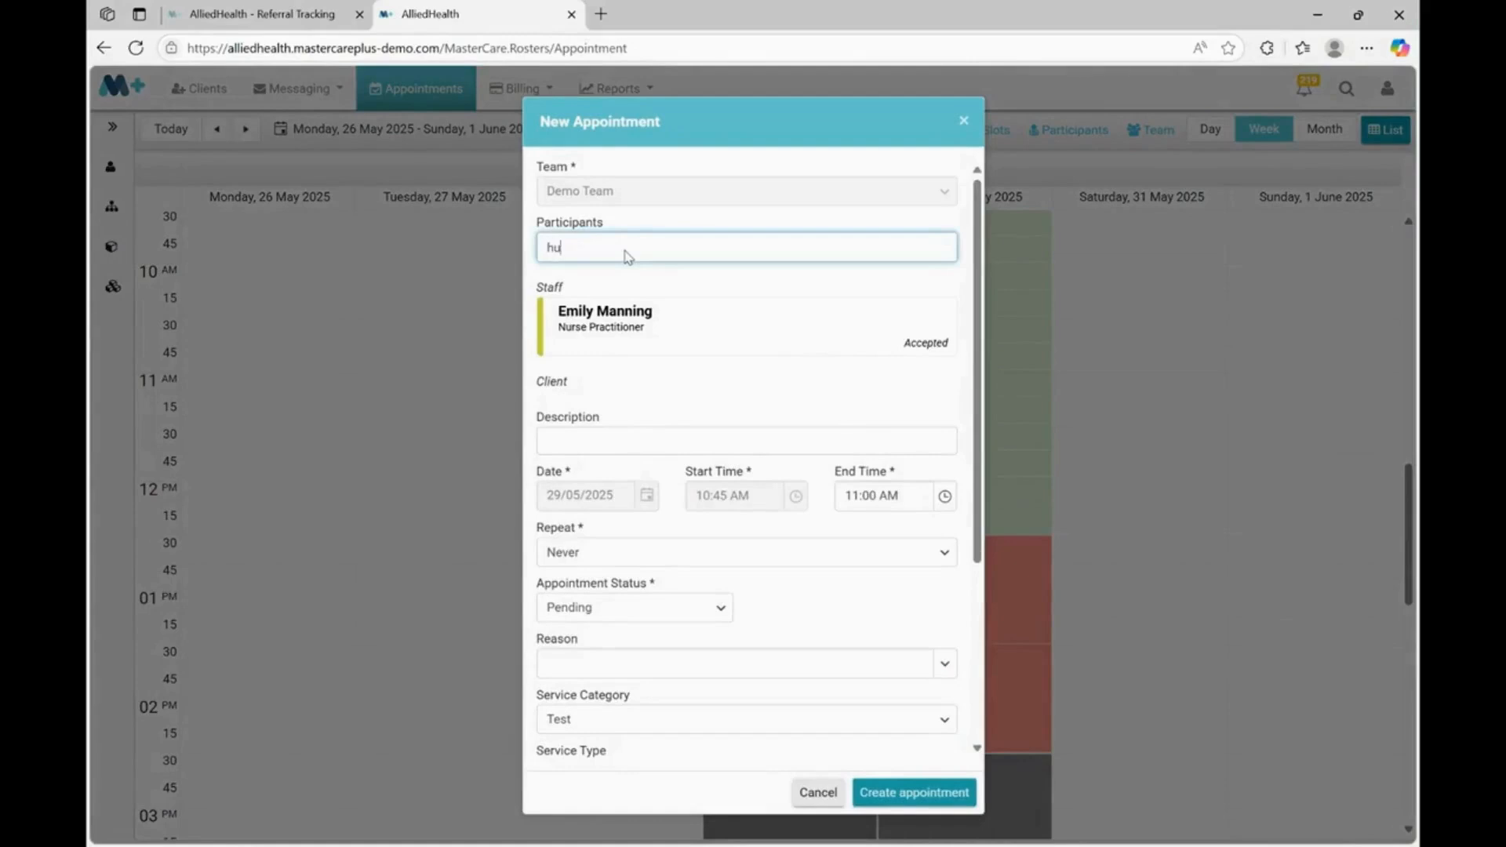
pyautogui.write('b')
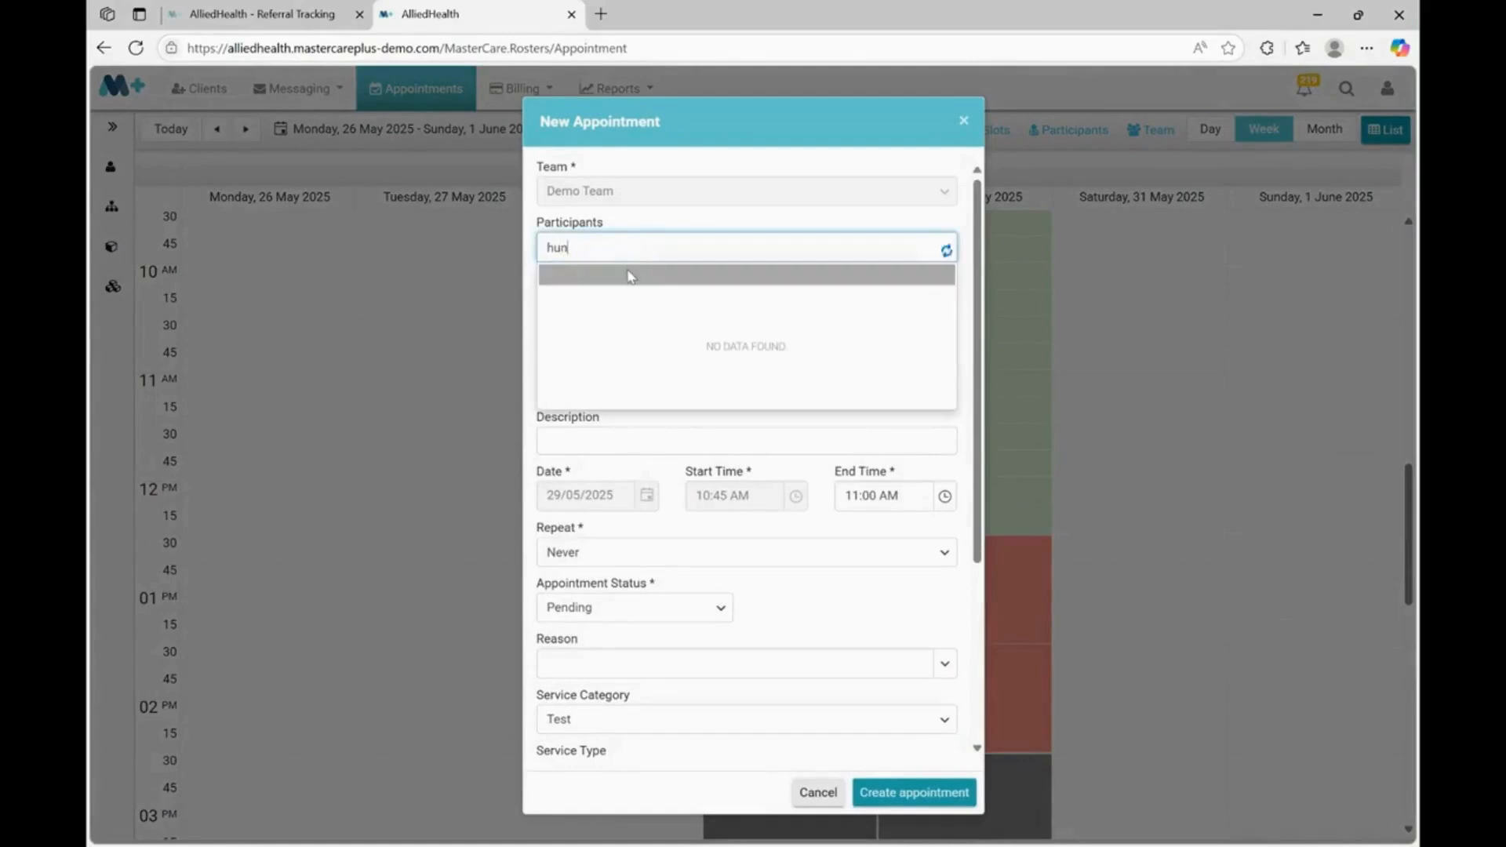
pyautogui.click(629, 314)
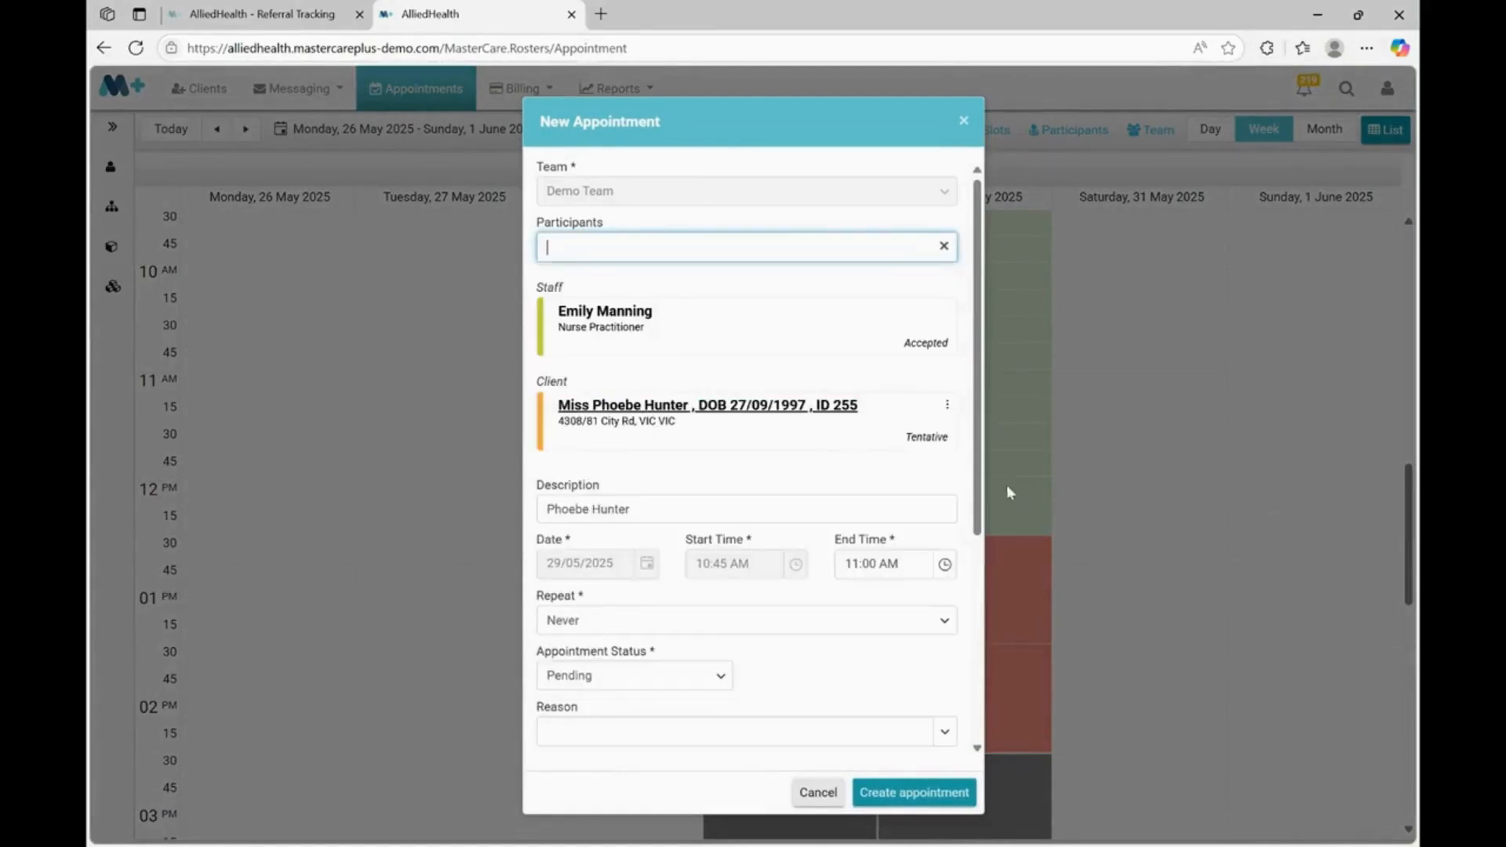
# Keep Repeat at Never and status Pending, and set the reason to 109006 - Anxiety disorder of childhood OR adolescence
pyautogui.moveTo(977, 514); pyautogui.dragTo(993, 723)
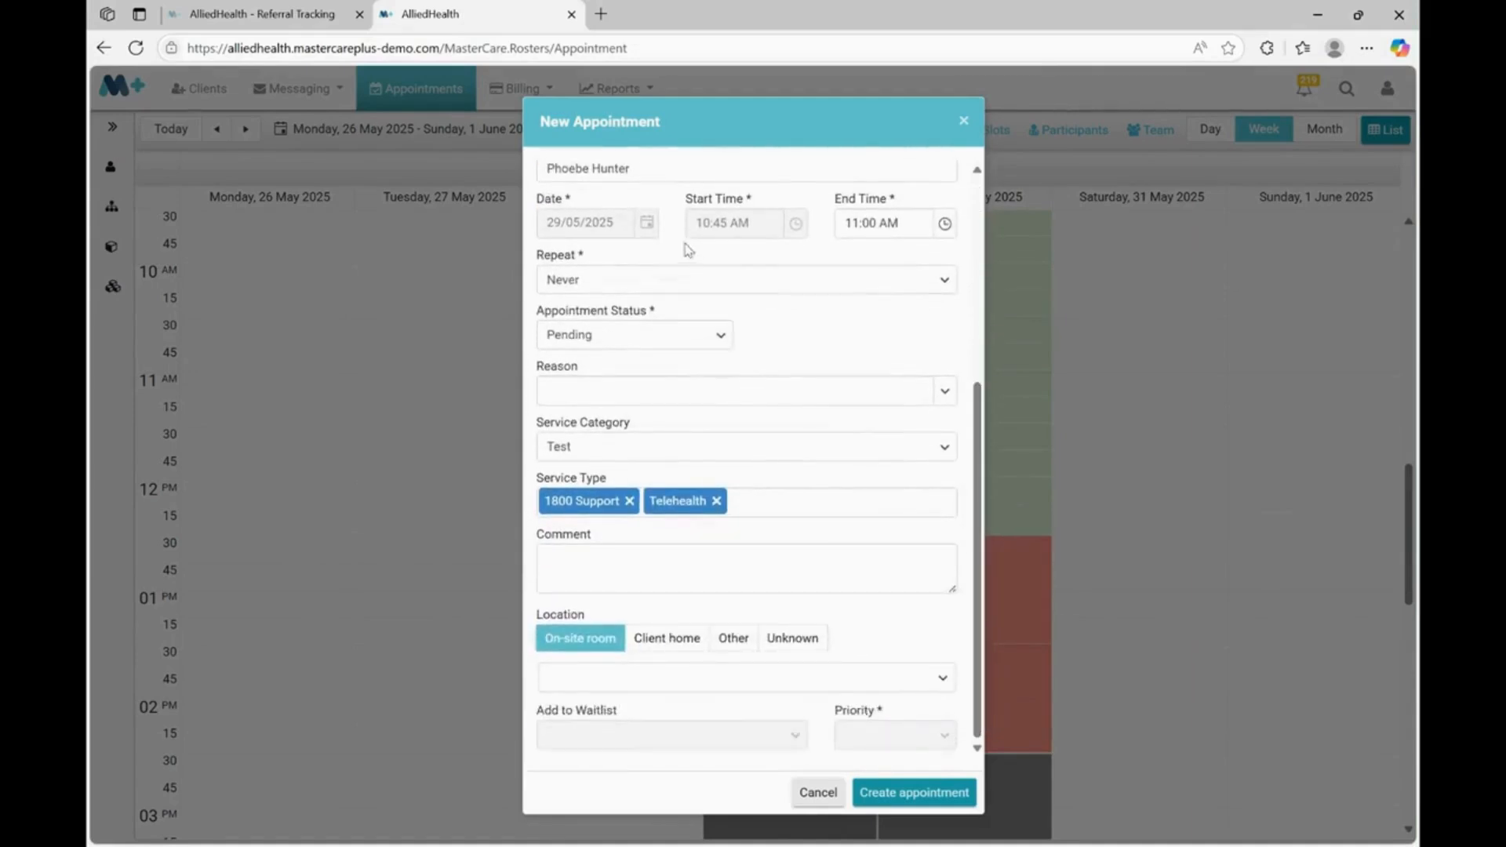
pyautogui.click(643, 276)
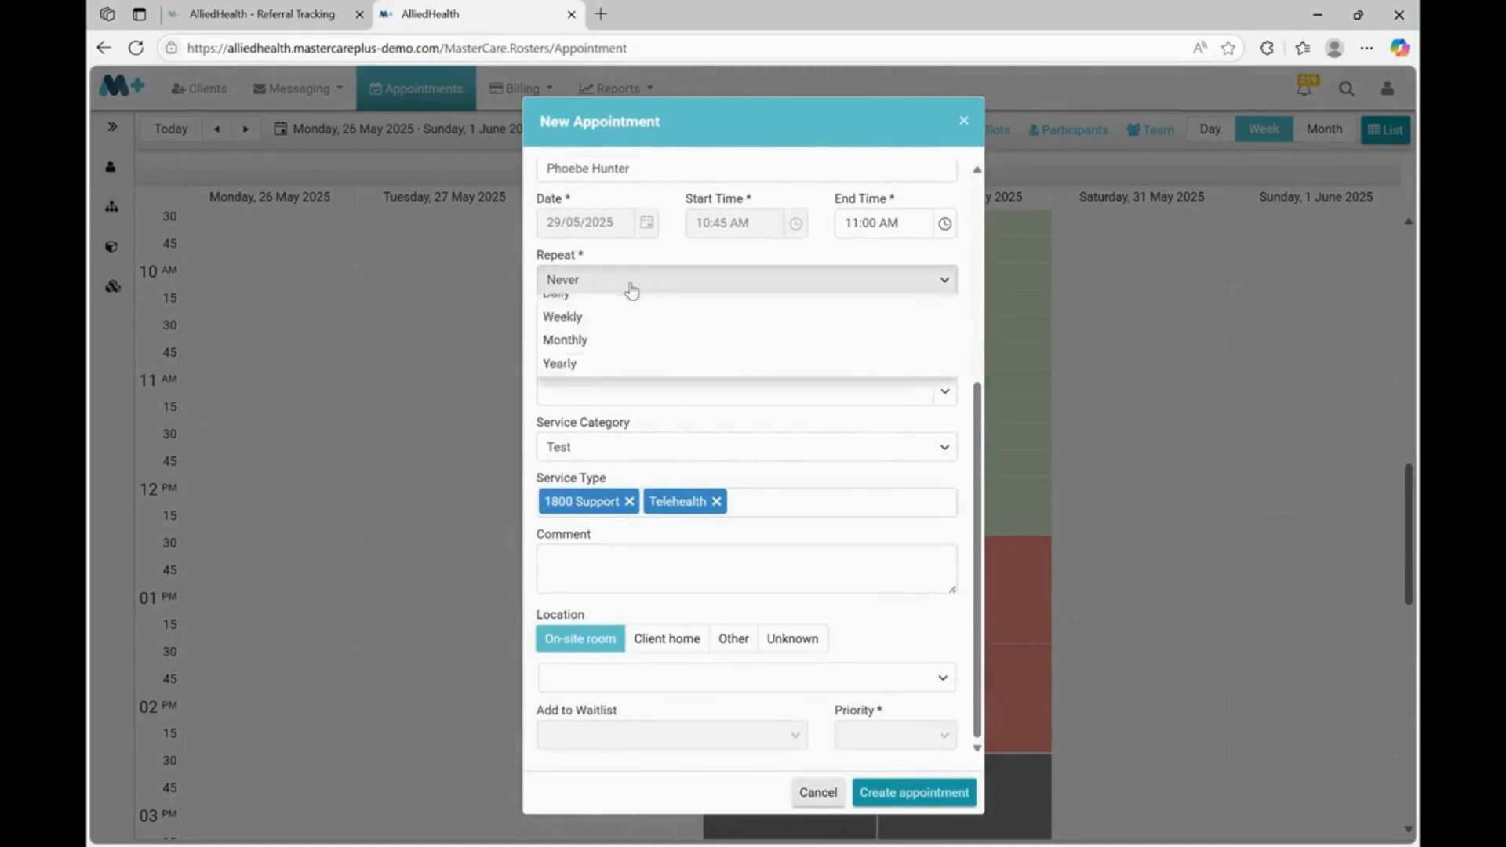
pyautogui.click(631, 285)
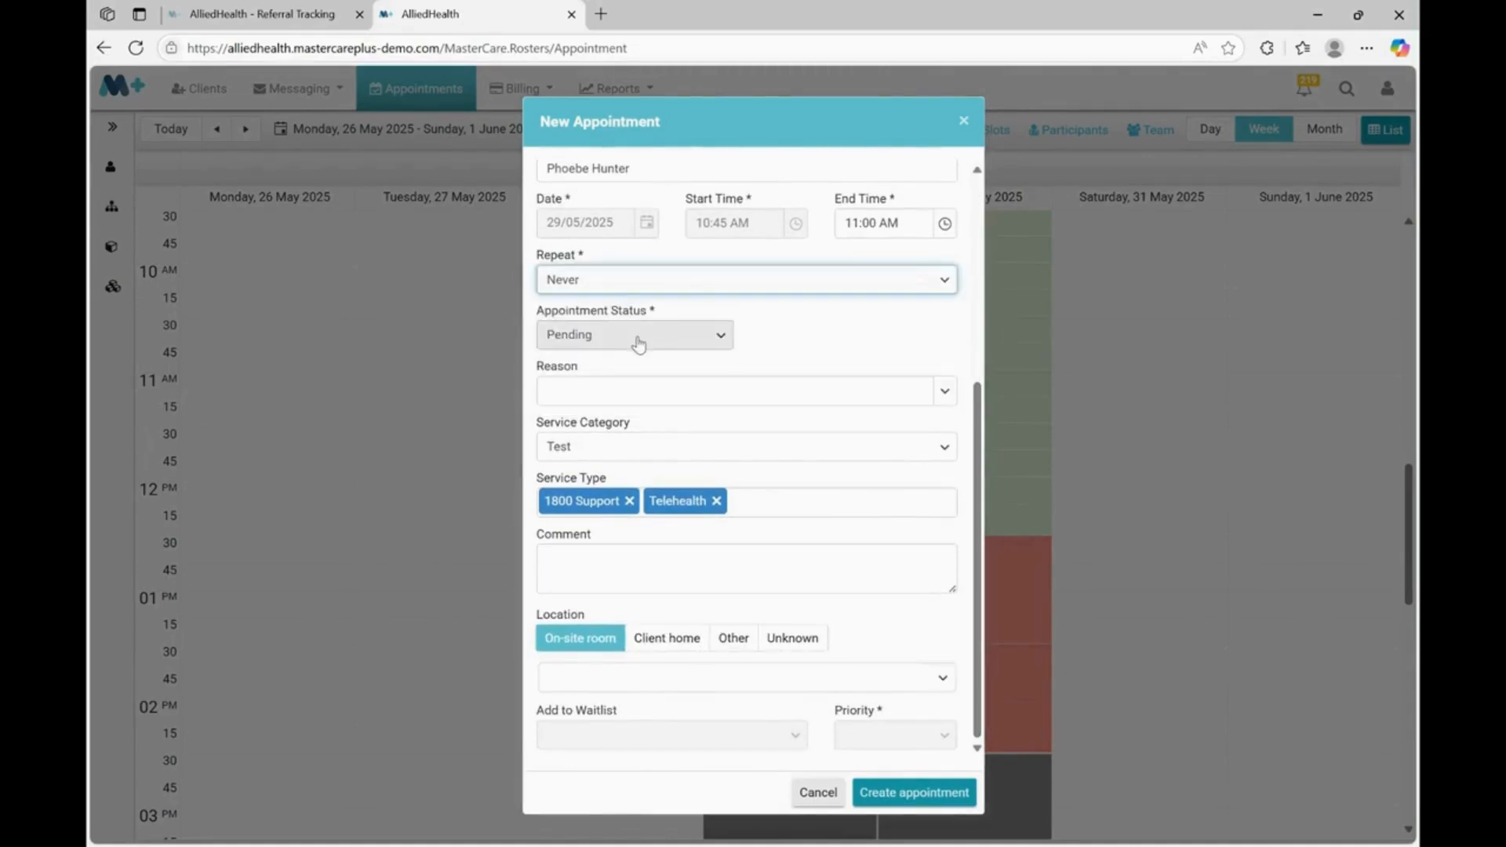
pyautogui.click(625, 393)
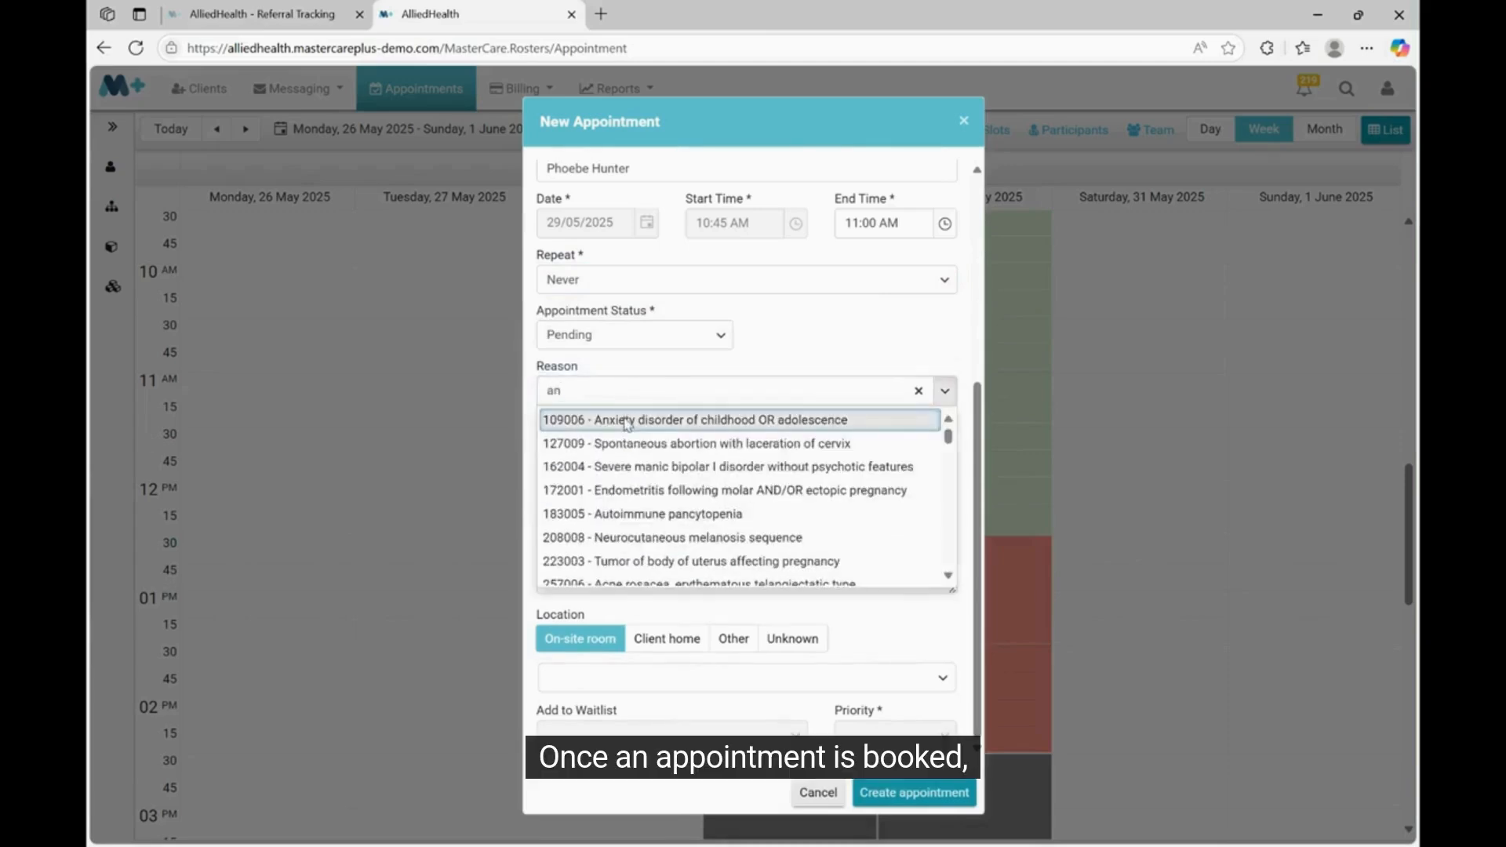
pyautogui.click(627, 421)
# Set the appointment location to Unknown and create the appointment
pyautogui.click(667, 637)
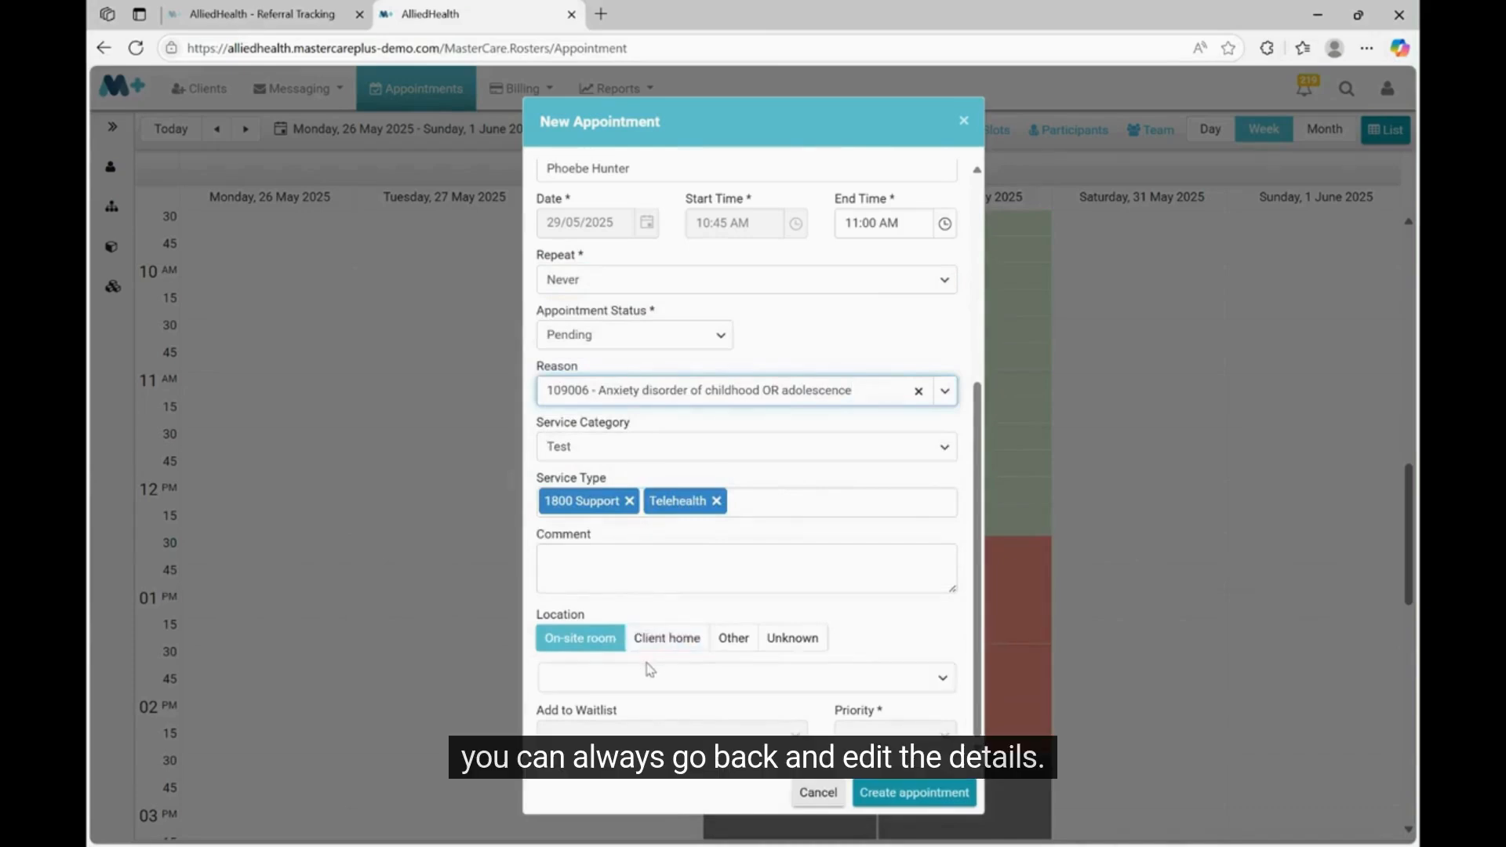
pyautogui.click(783, 644)
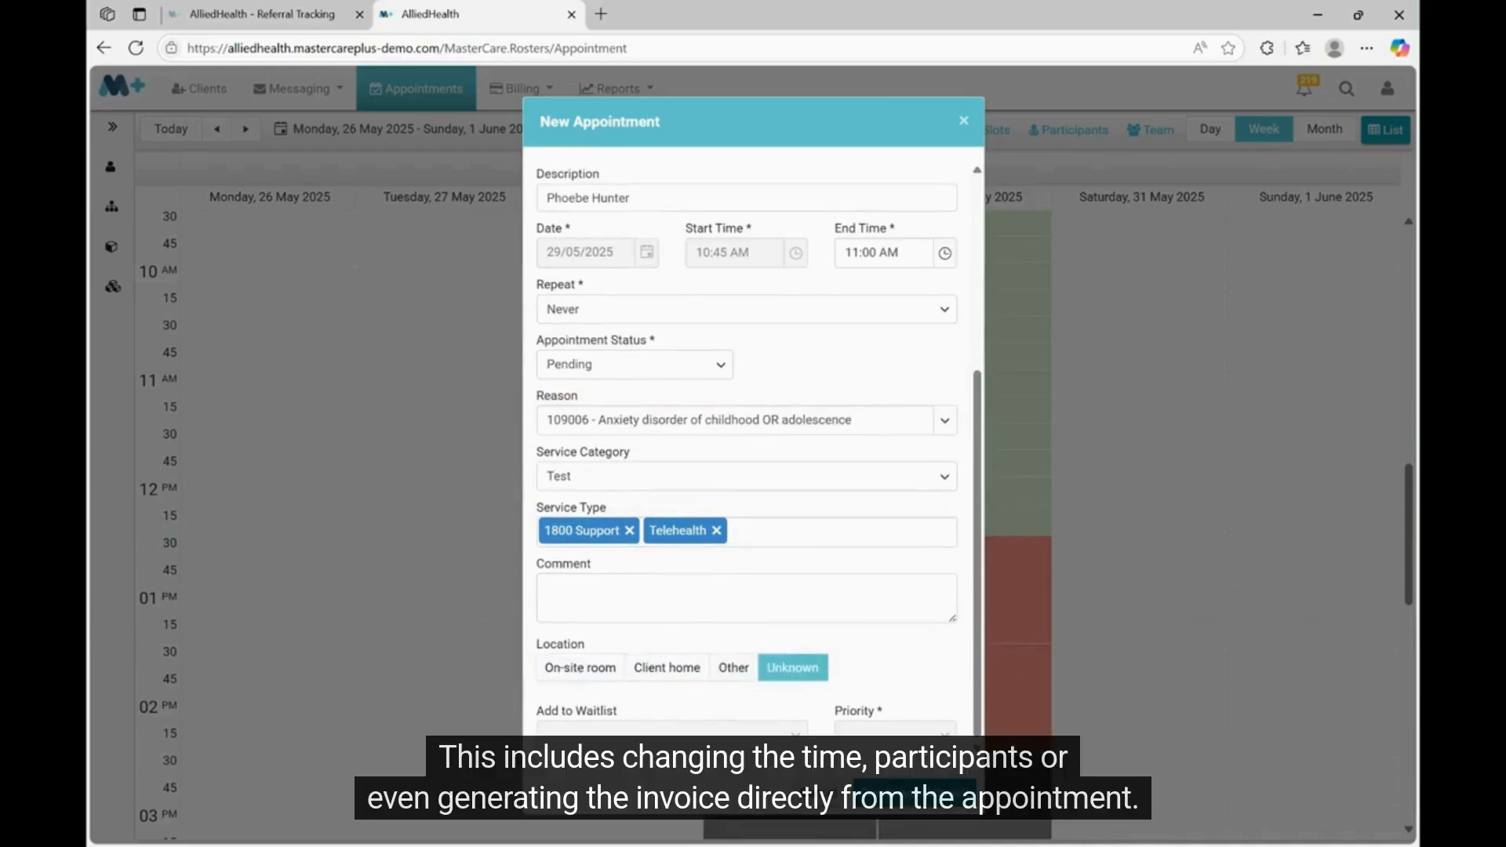
pyautogui.click(912, 788)
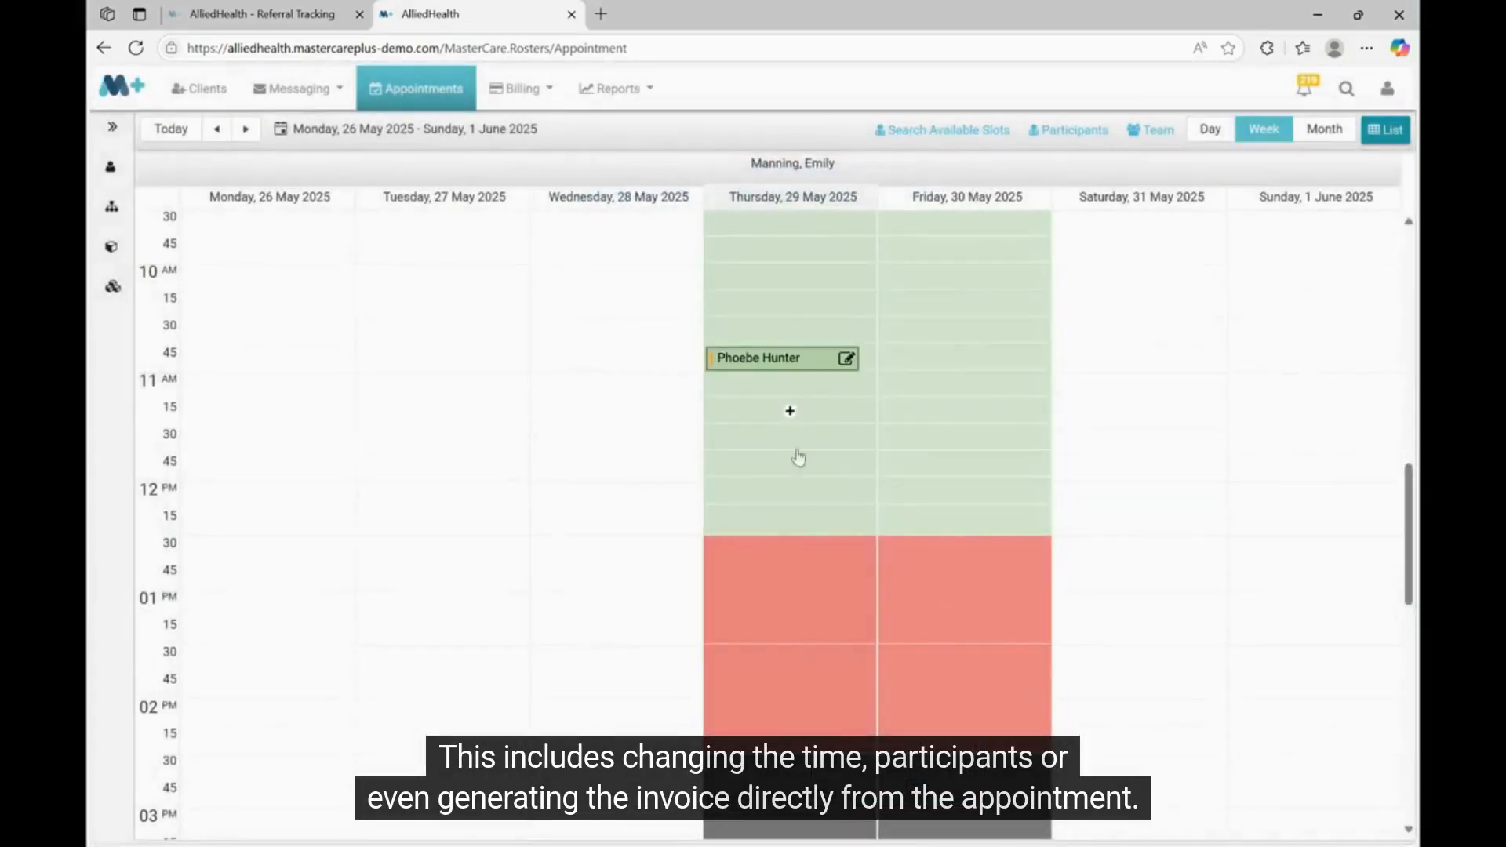
# Open the summary of the client's newly booked Thursday appointment in the weekly calendar
pyautogui.moveTo(1408, 485)
pyautogui.mouseDown()
pyautogui.moveTo(1407, 536)
pyautogui.moveTo(1408, 483)
pyautogui.mouseUp()
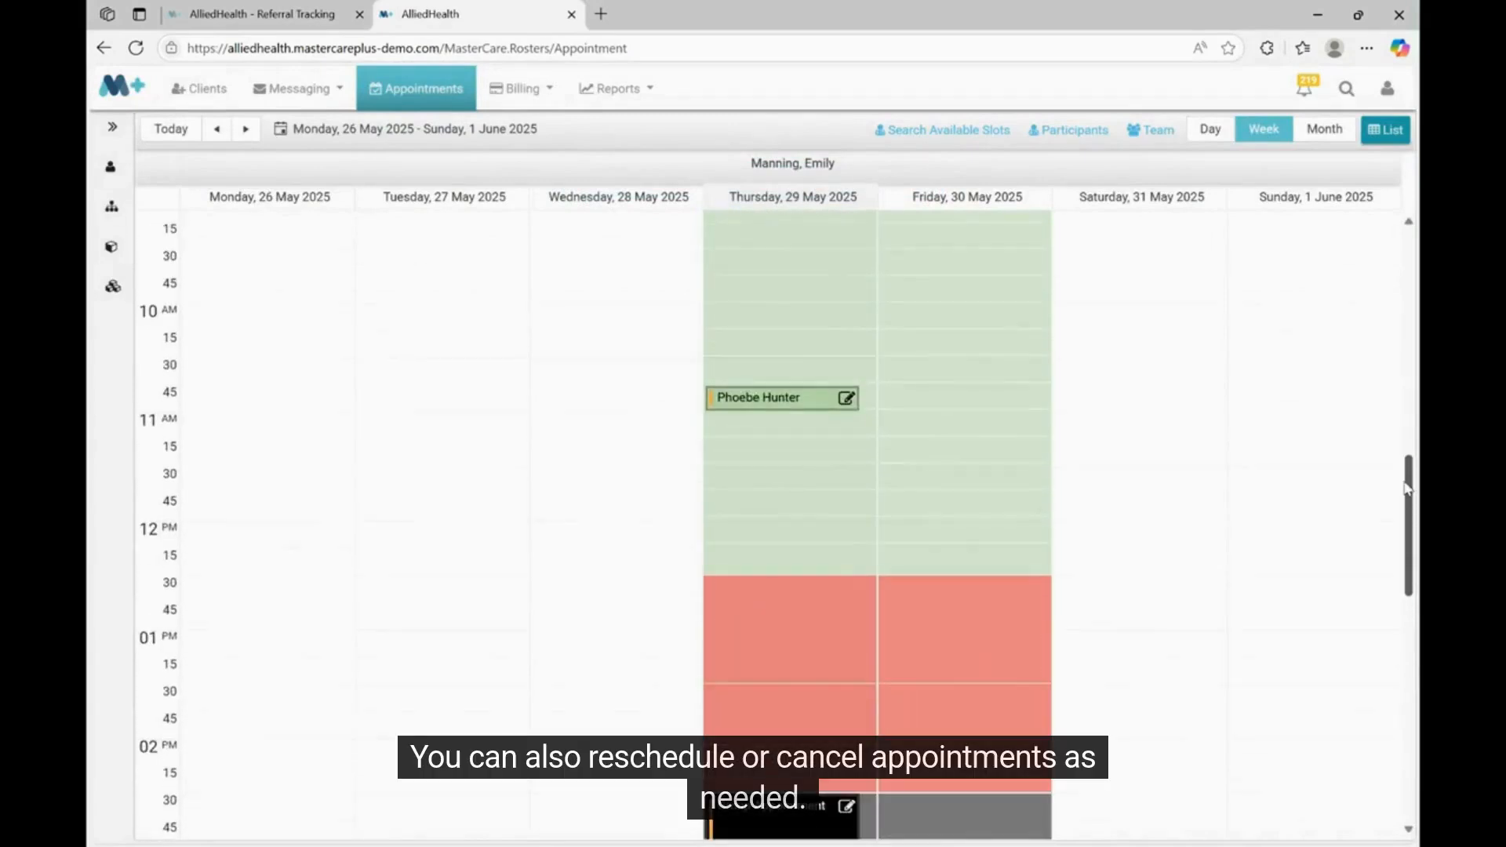
pyautogui.click(767, 406)
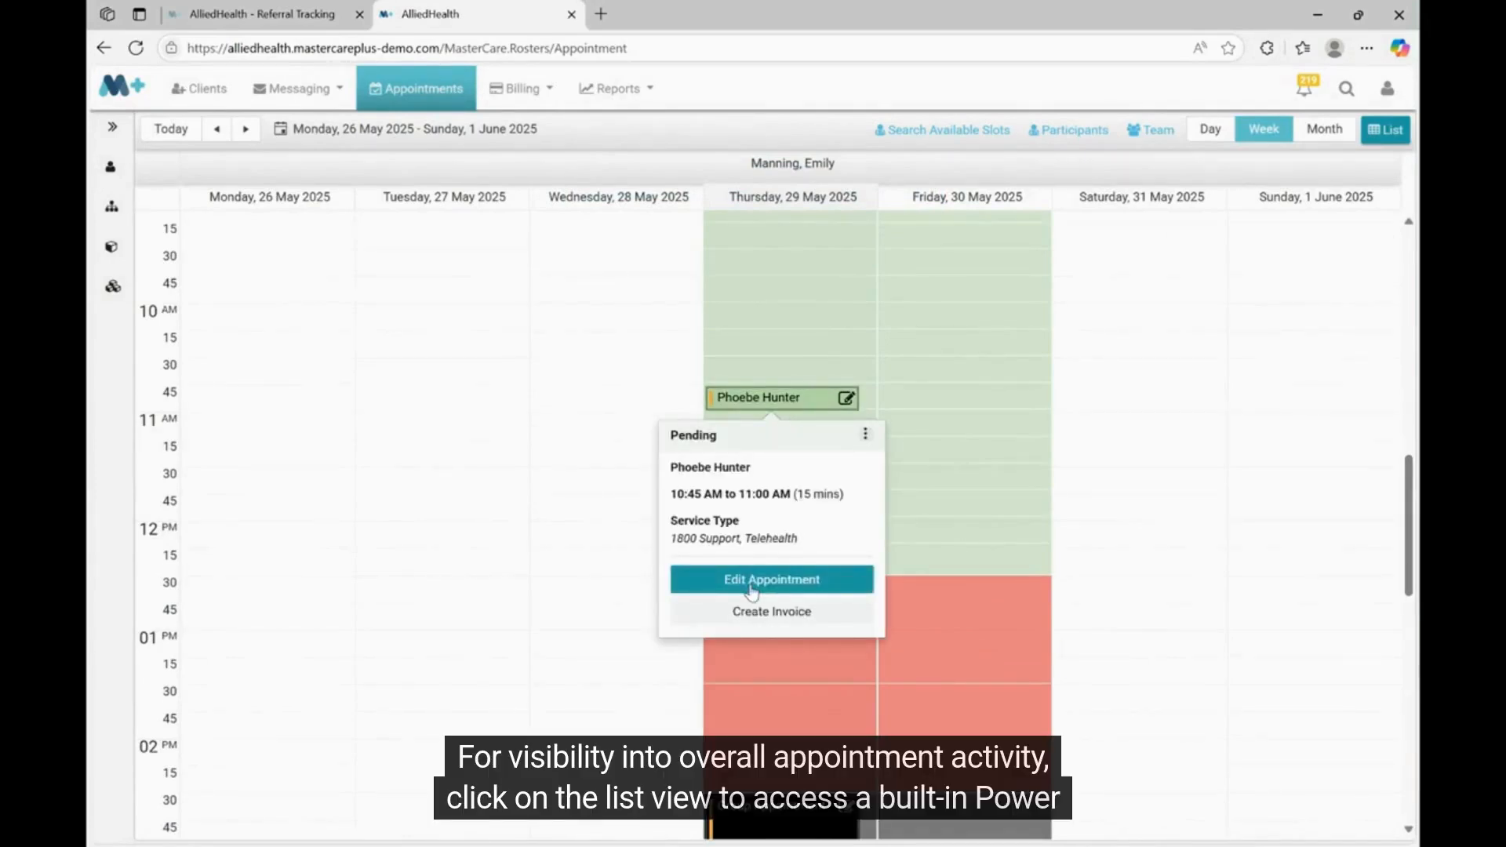
# View the status options available for the client's Thursday appointment, and return to the weekly calendar without choosing one
pyautogui.click(866, 436)
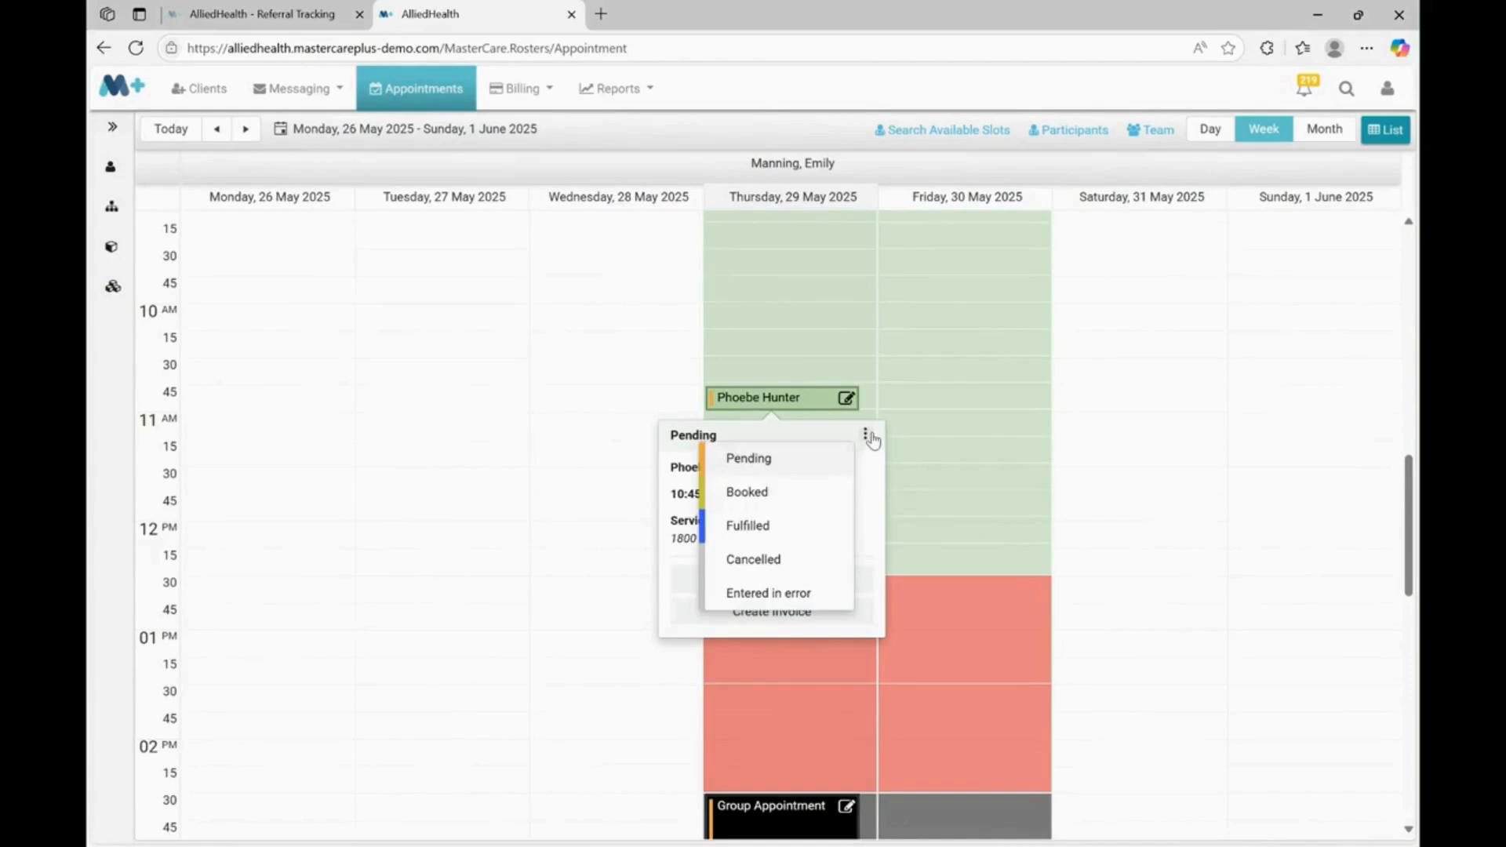
pyautogui.click(1125, 468)
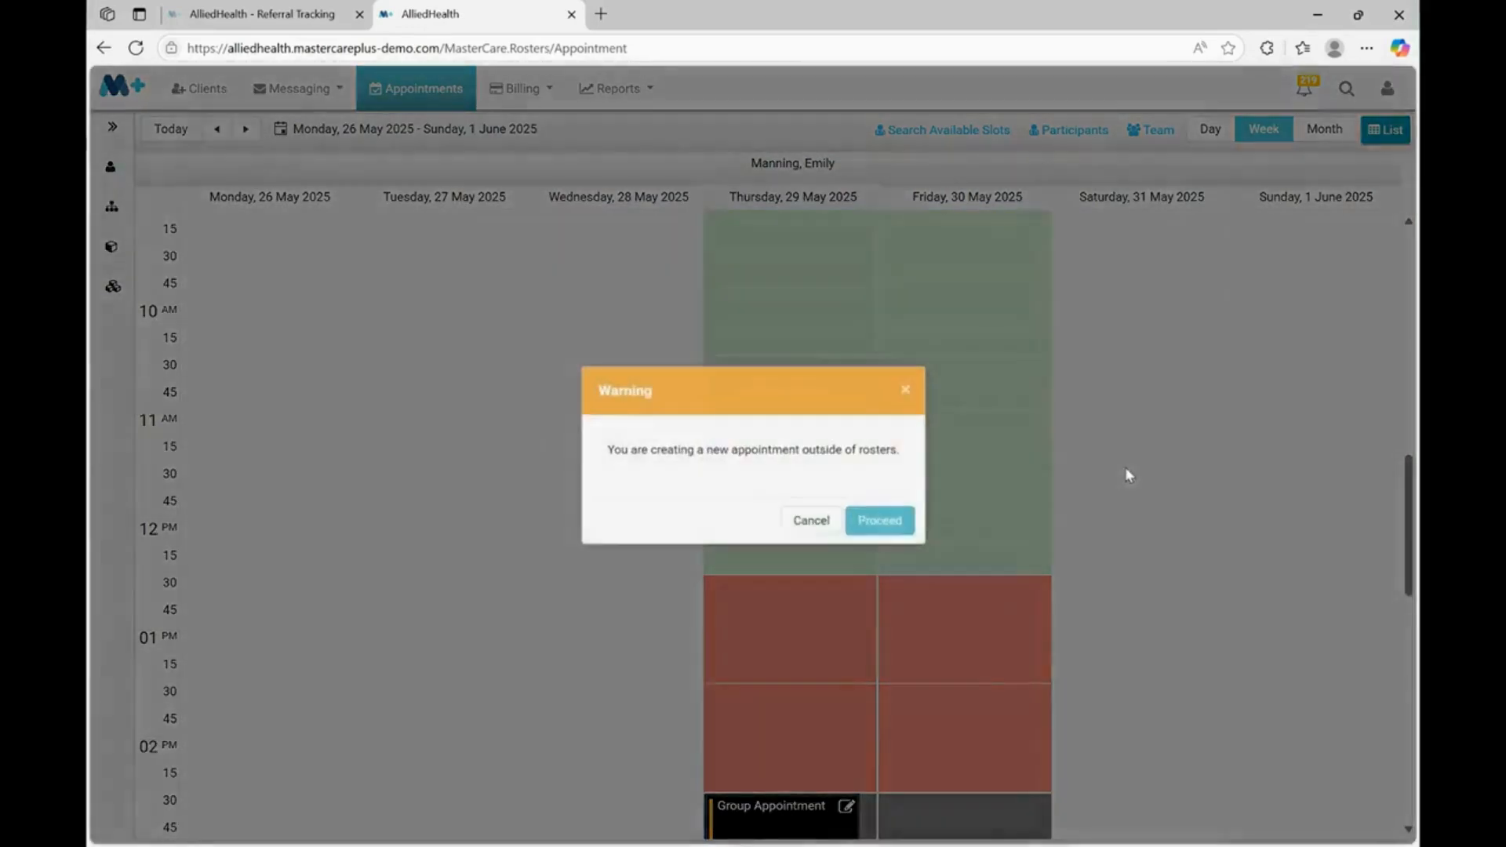
pyautogui.click(877, 520)
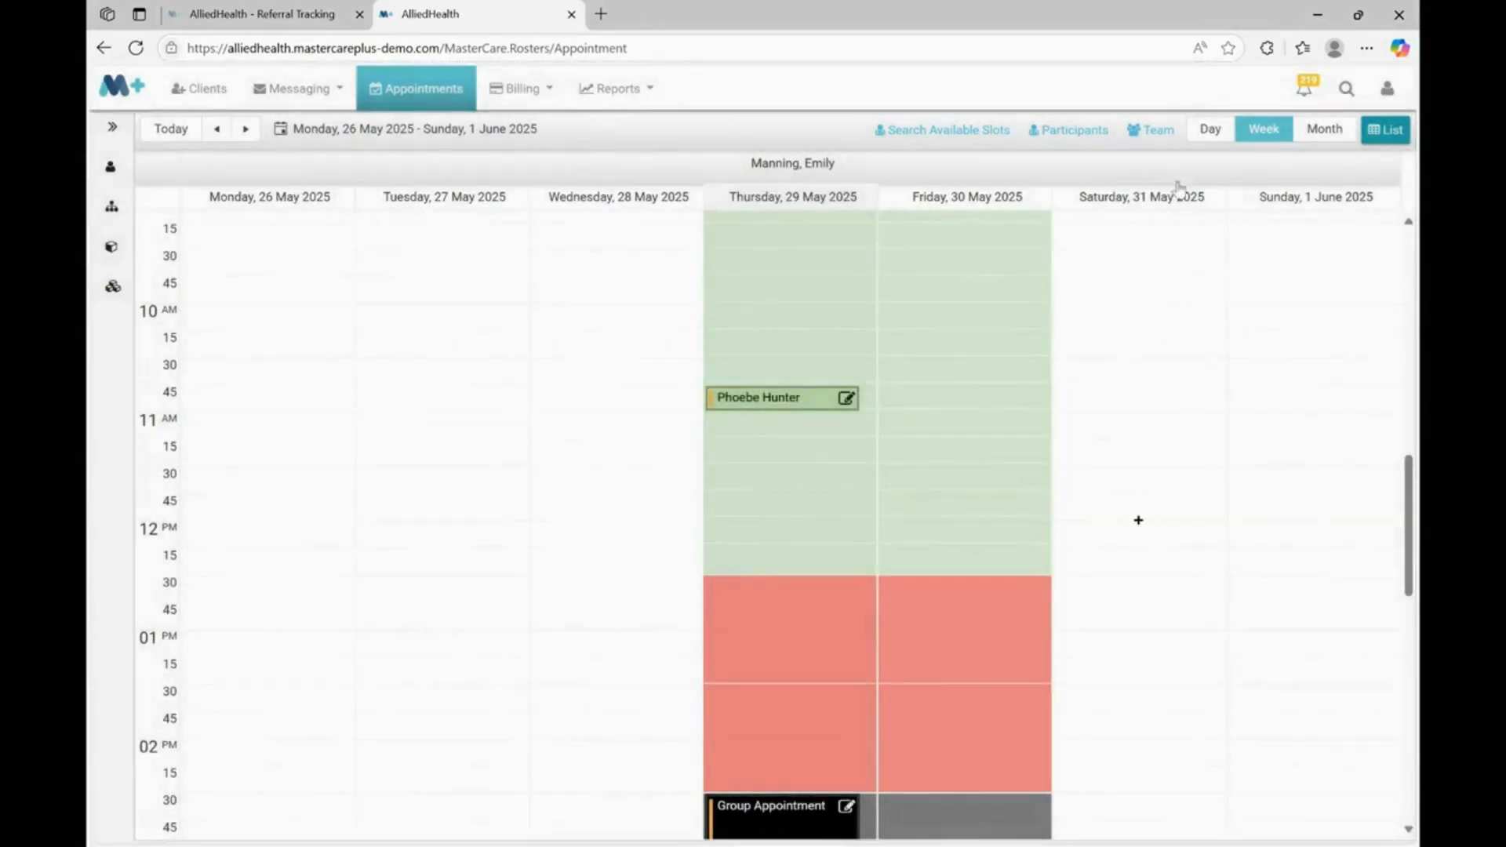
# Open the Booking Report from the appointment calendar and keep the full report in view
pyautogui.click(1385, 130)
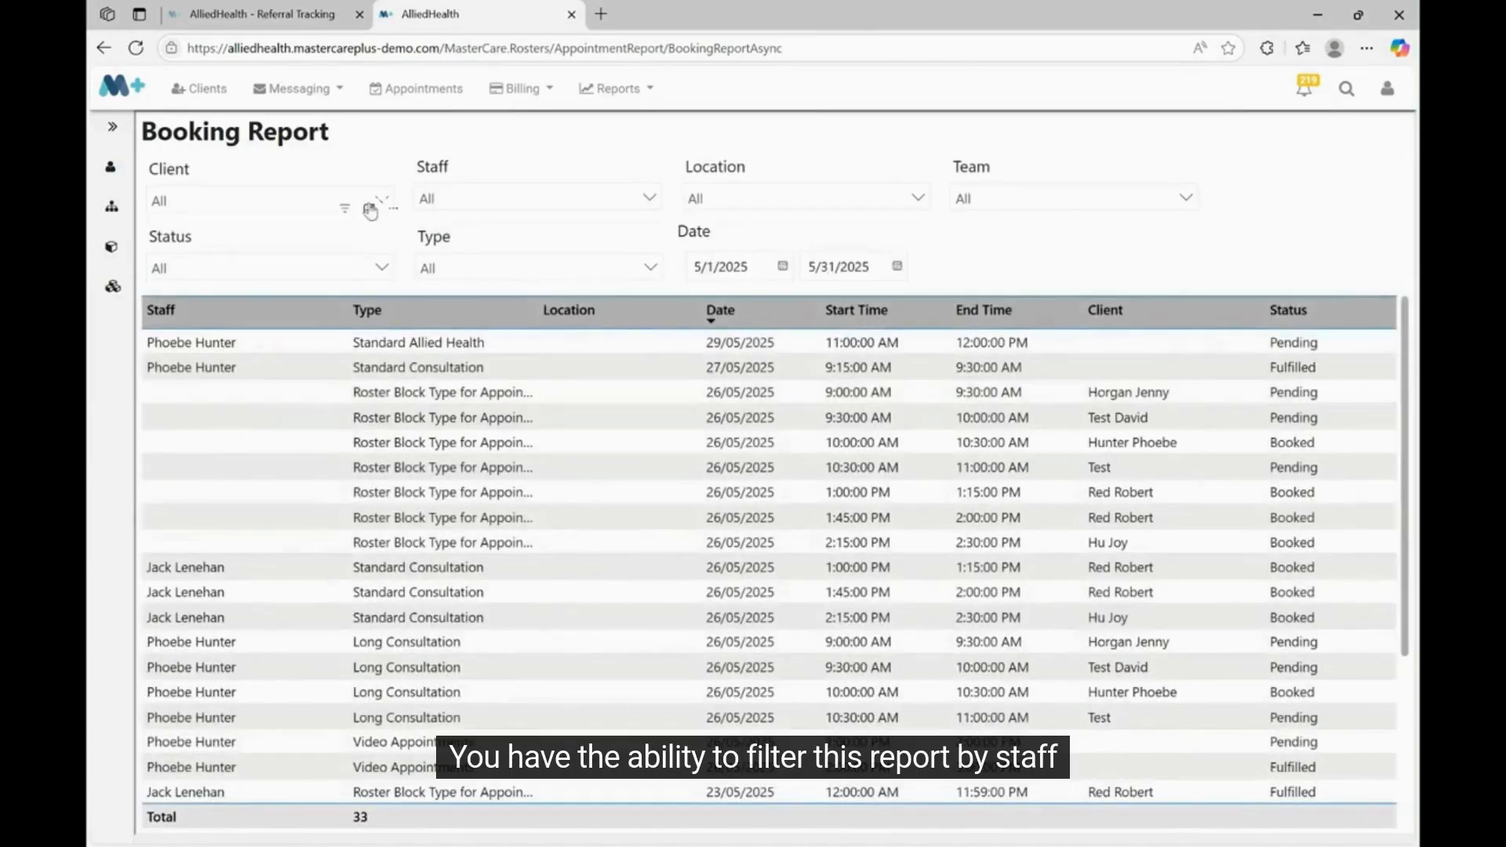
pyautogui.click(365, 209)
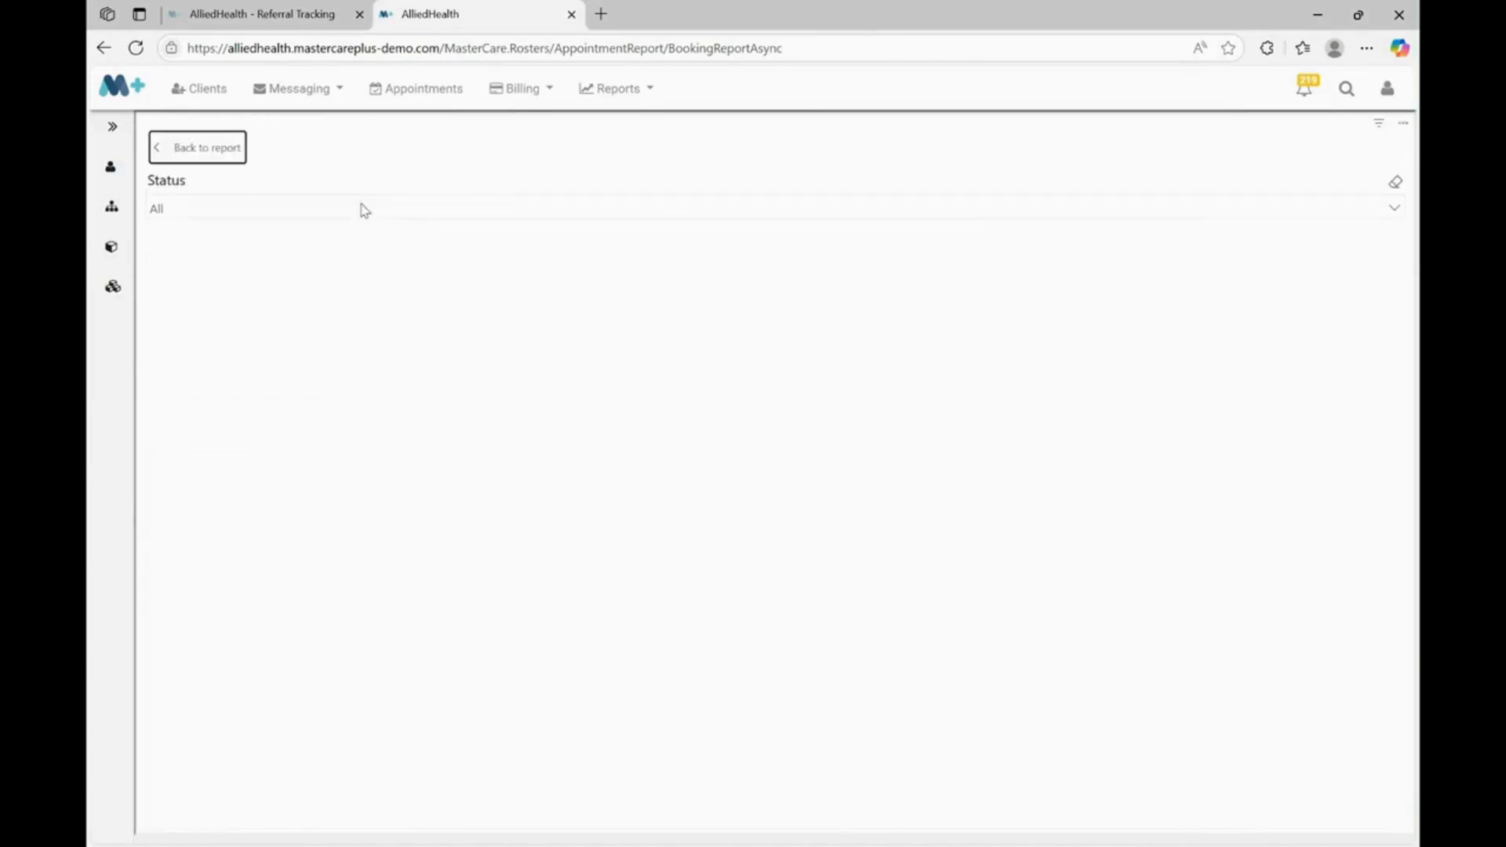
pyautogui.click(171, 153)
# Filter the Booking Report by Client to show a single client's appointments
pyautogui.click(206, 202)
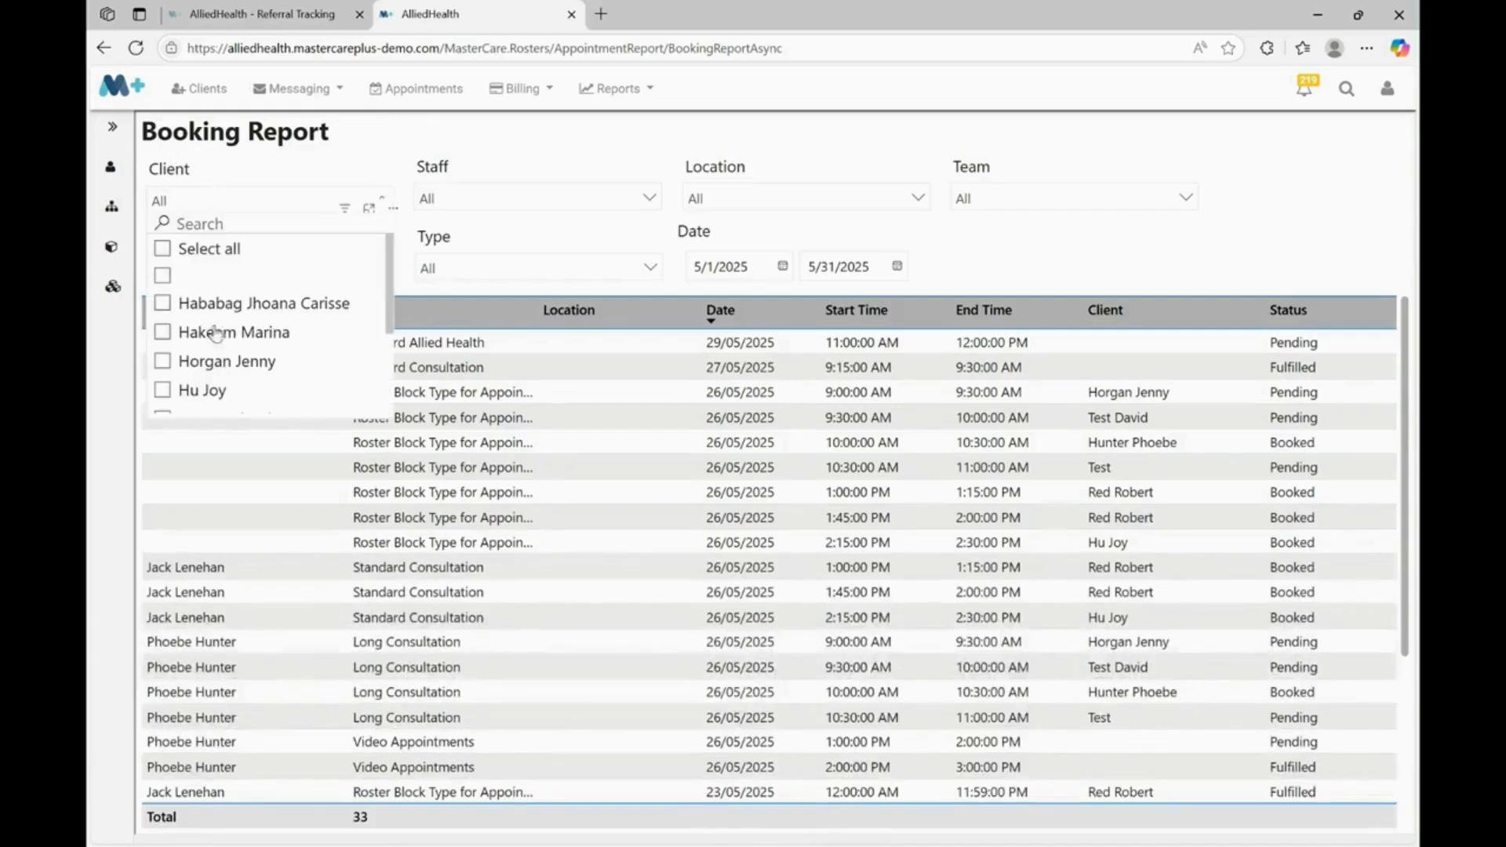
pyautogui.click(200, 390)
pyautogui.click(228, 177)
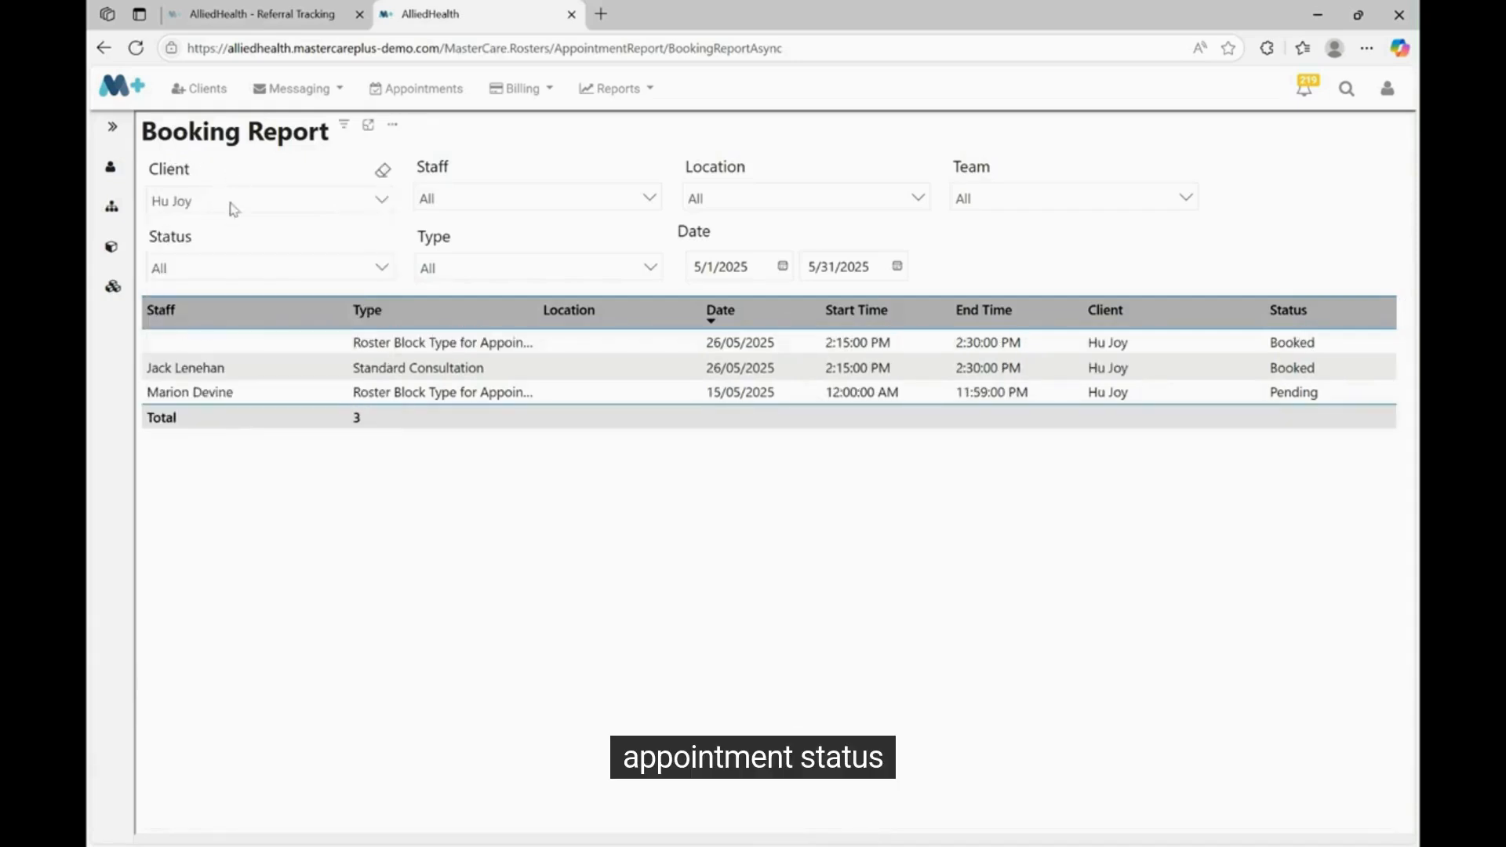
# Reset the Booking Report's Client filter to include all clients
pyautogui.click(175, 207)
pyautogui.click(163, 249)
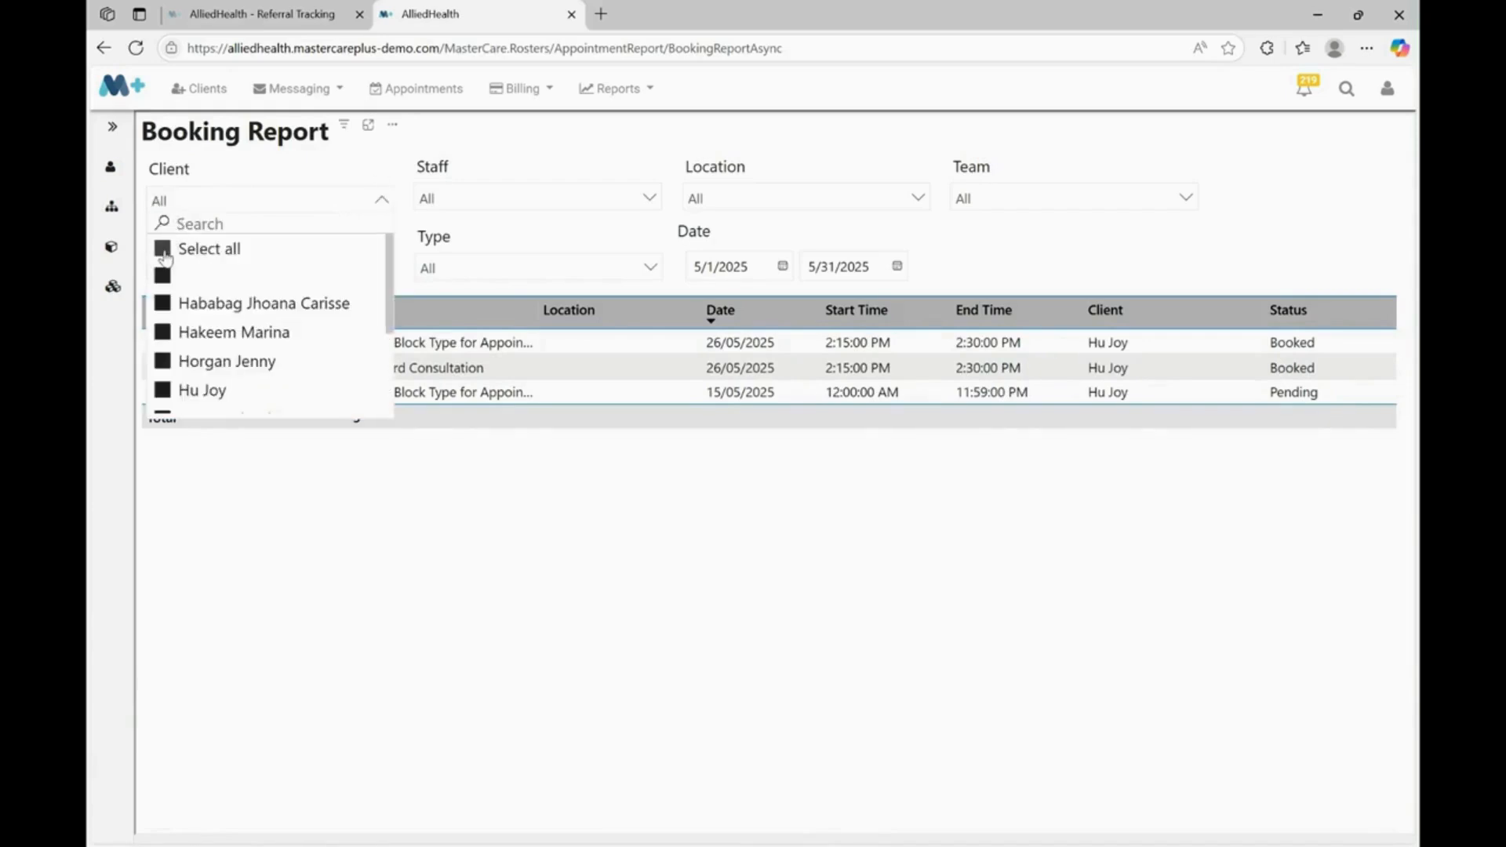
pyautogui.click(254, 182)
# Filter the Booking Report by Staff to show one practitioner's appointments
pyautogui.click(645, 198)
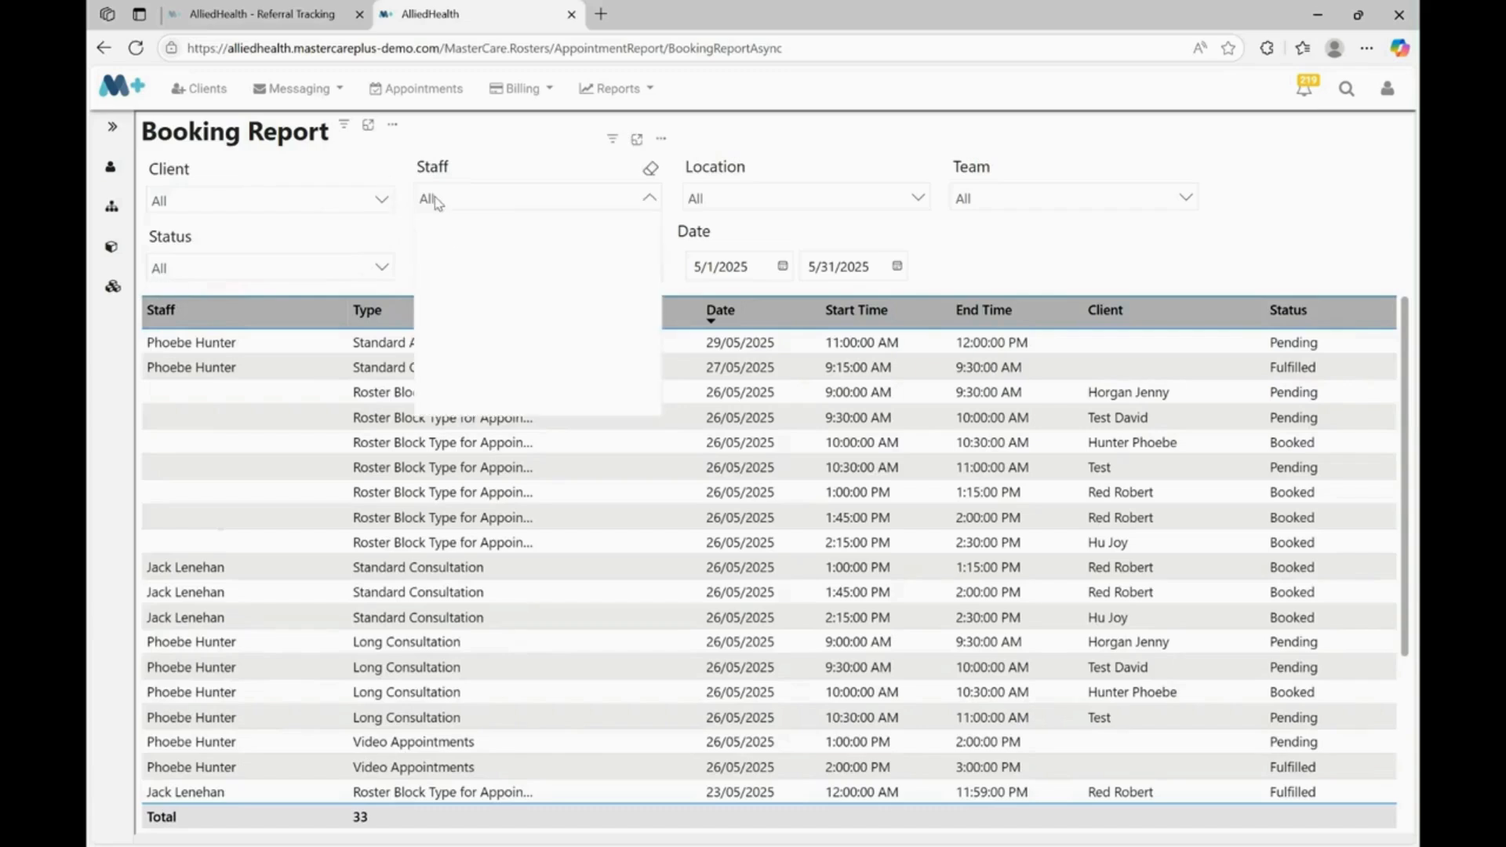
pyautogui.click(464, 336)
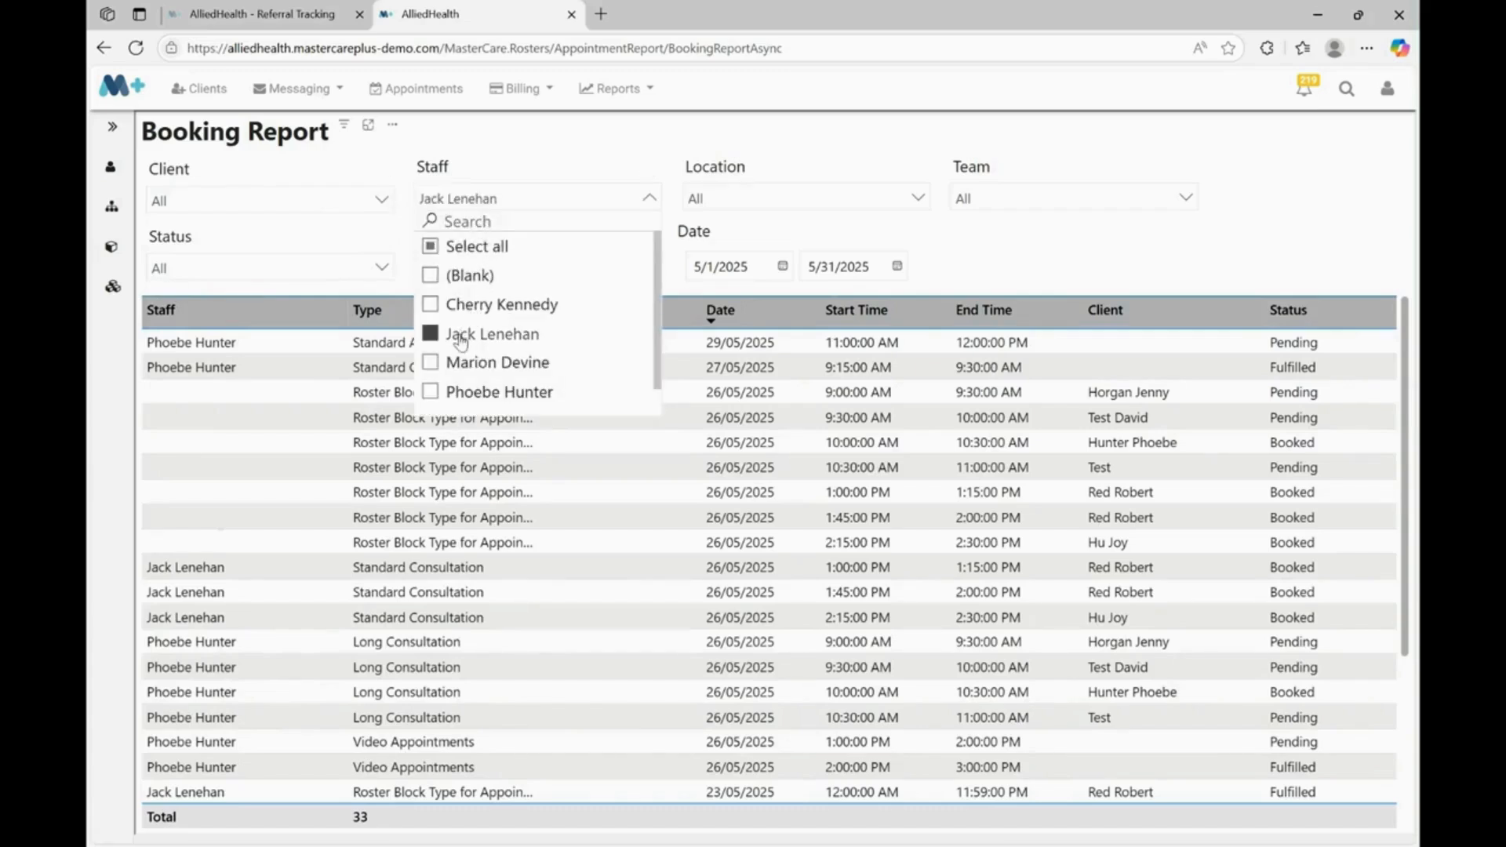
pyautogui.click(486, 196)
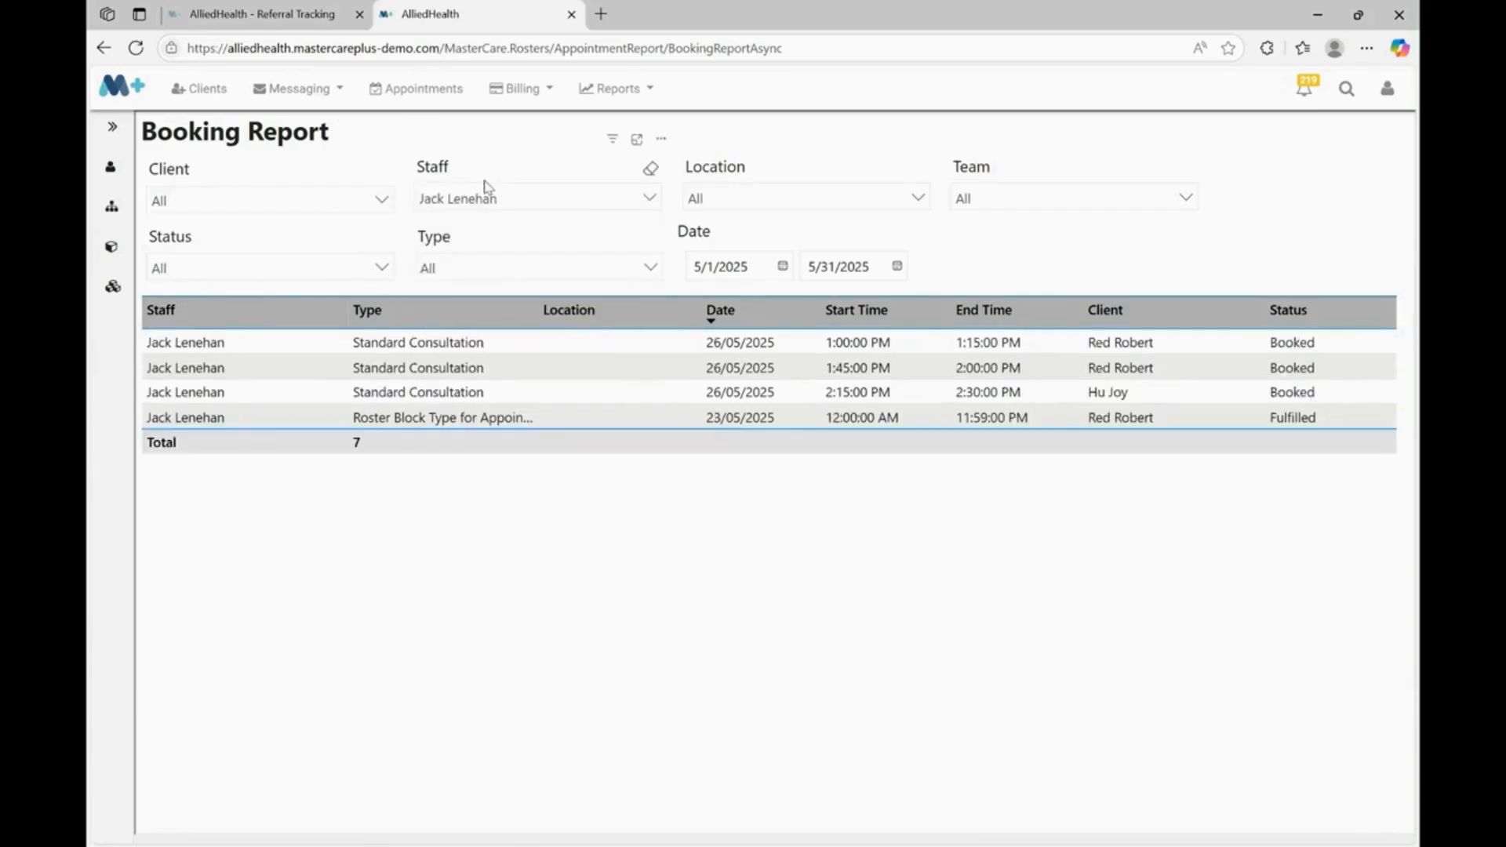
# Check the Location filter's options and reset the Staff filter to include all staff
pyautogui.click(715, 198)
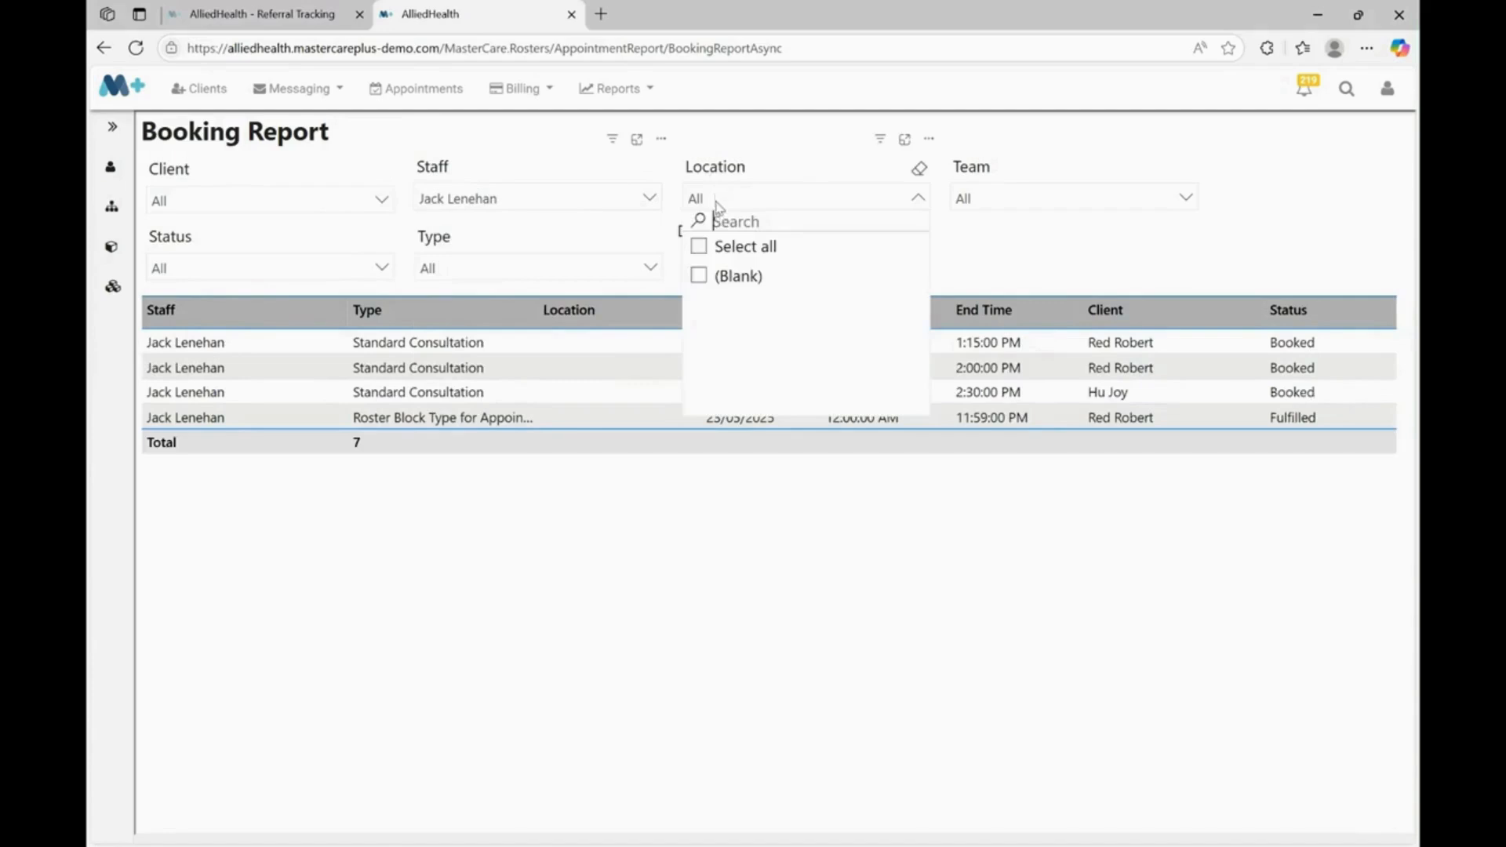
pyautogui.click(549, 200)
pyautogui.click(460, 249)
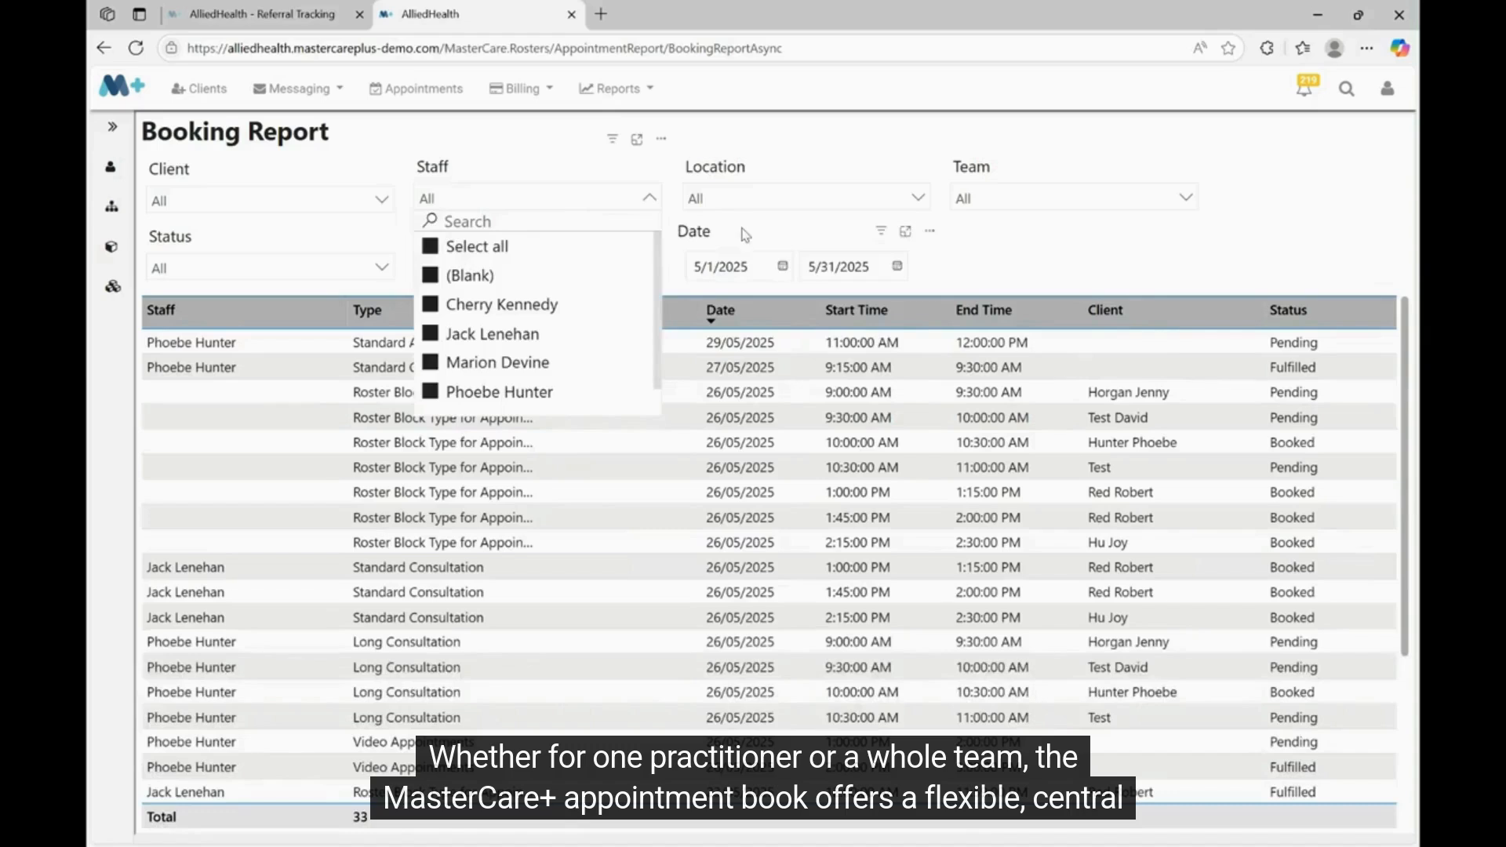
# Select Southern1 Hospital in the Booking Report's Location filter and clear that selection again
pyautogui.click(734, 201)
pyautogui.click(710, 305)
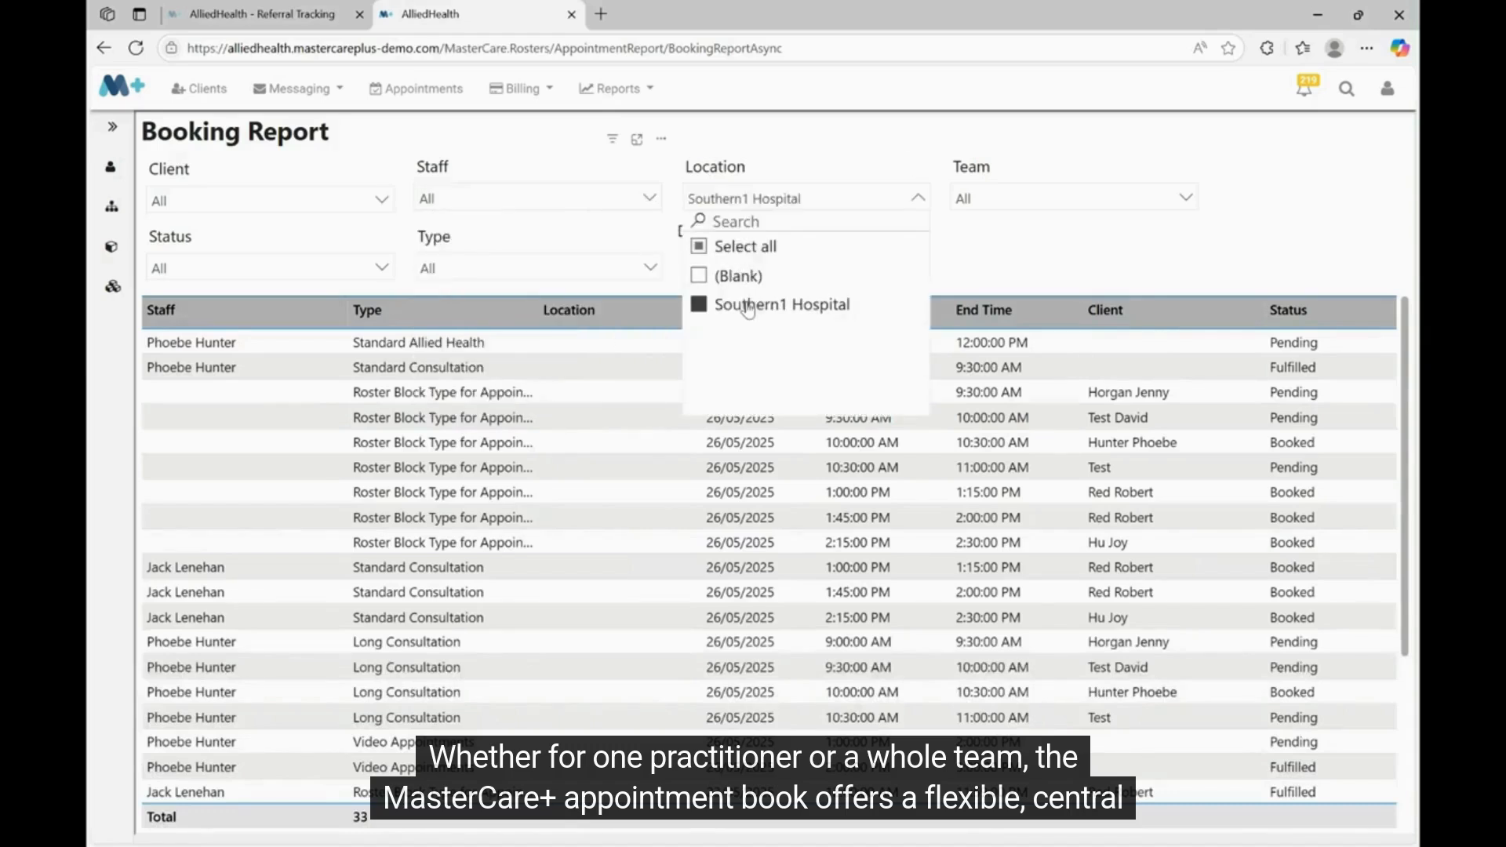
pyautogui.click(713, 306)
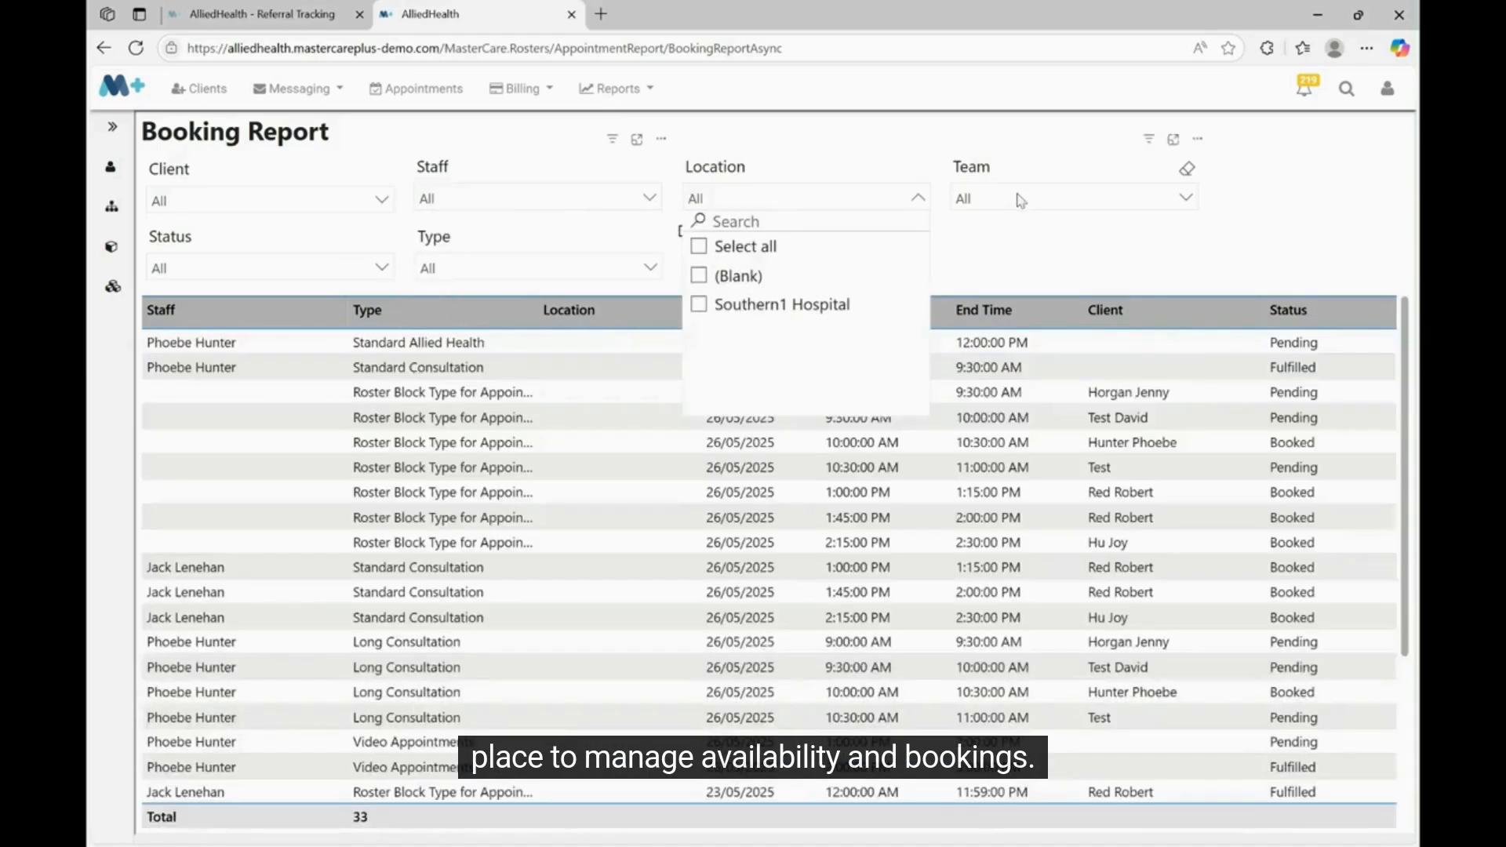